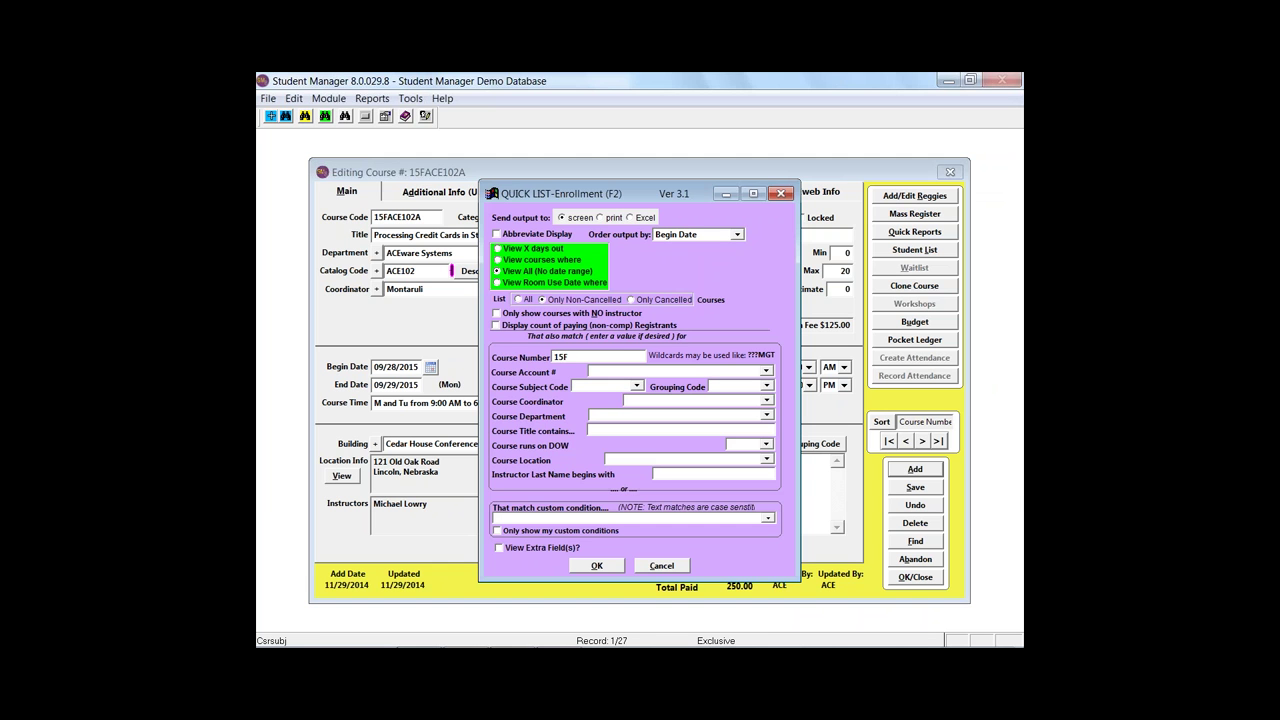
Step: Run the Quick List for course numbers matching 15FACE, reposition the resulting class list and close it
type("5FACE")
left_click(600, 567)
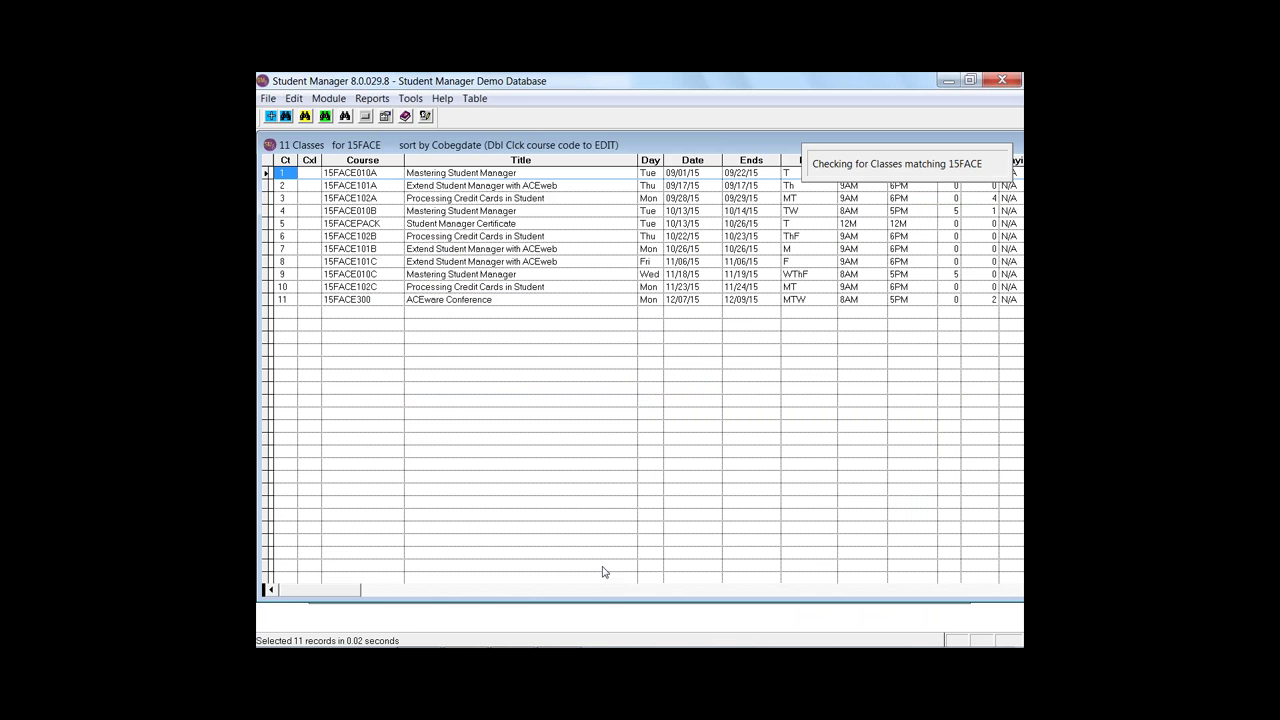
left_click_drag(436, 145, 707, 210)
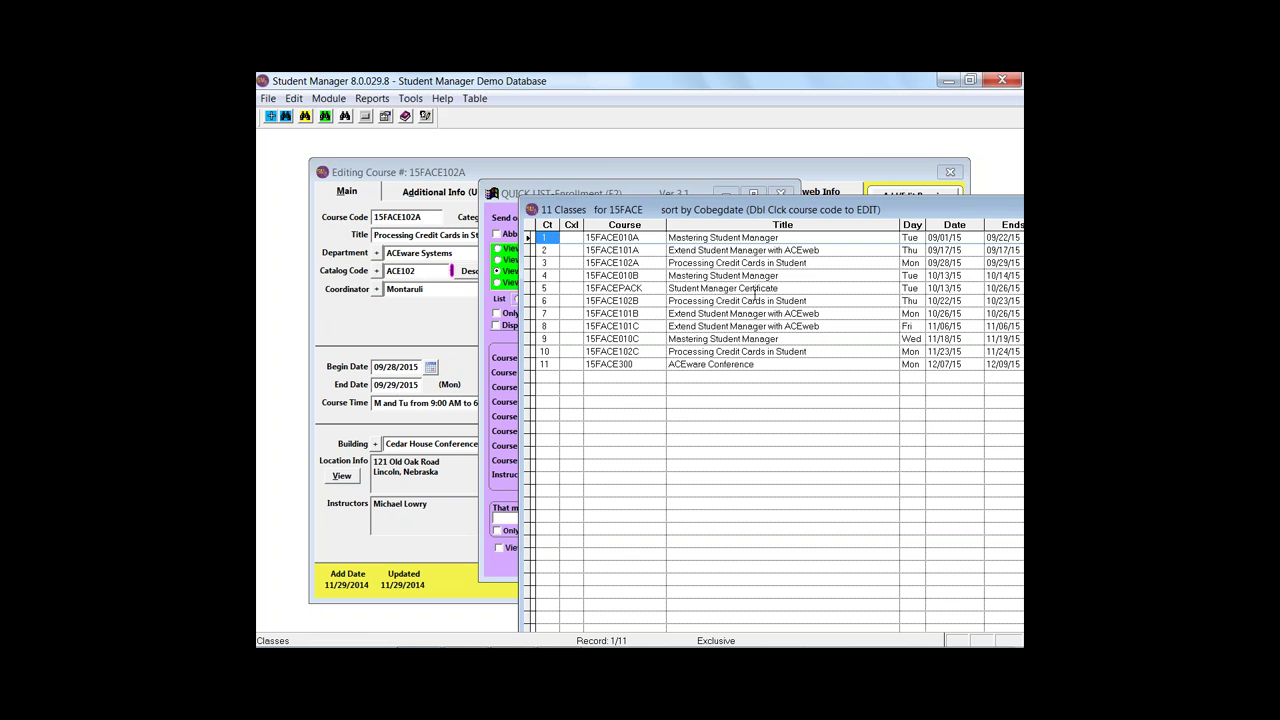
left_click_drag(845, 210, 558, 181)
key("Escape")
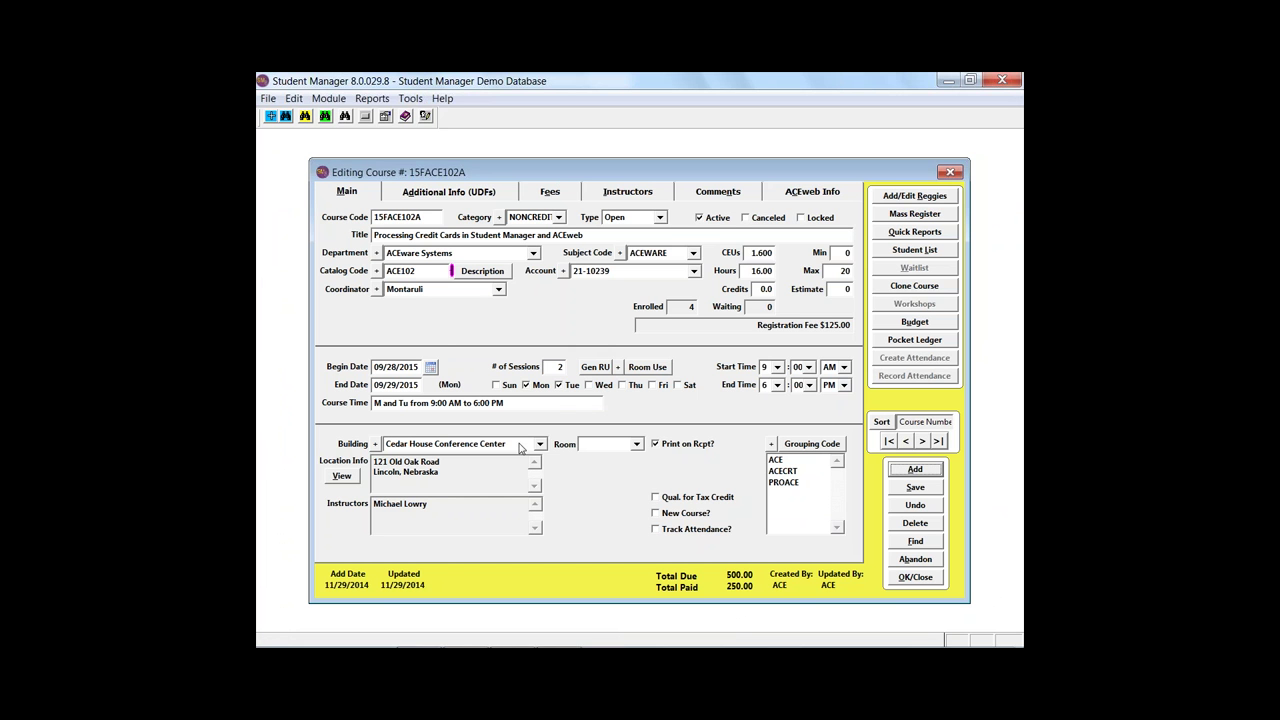
mouse_move(520, 645)
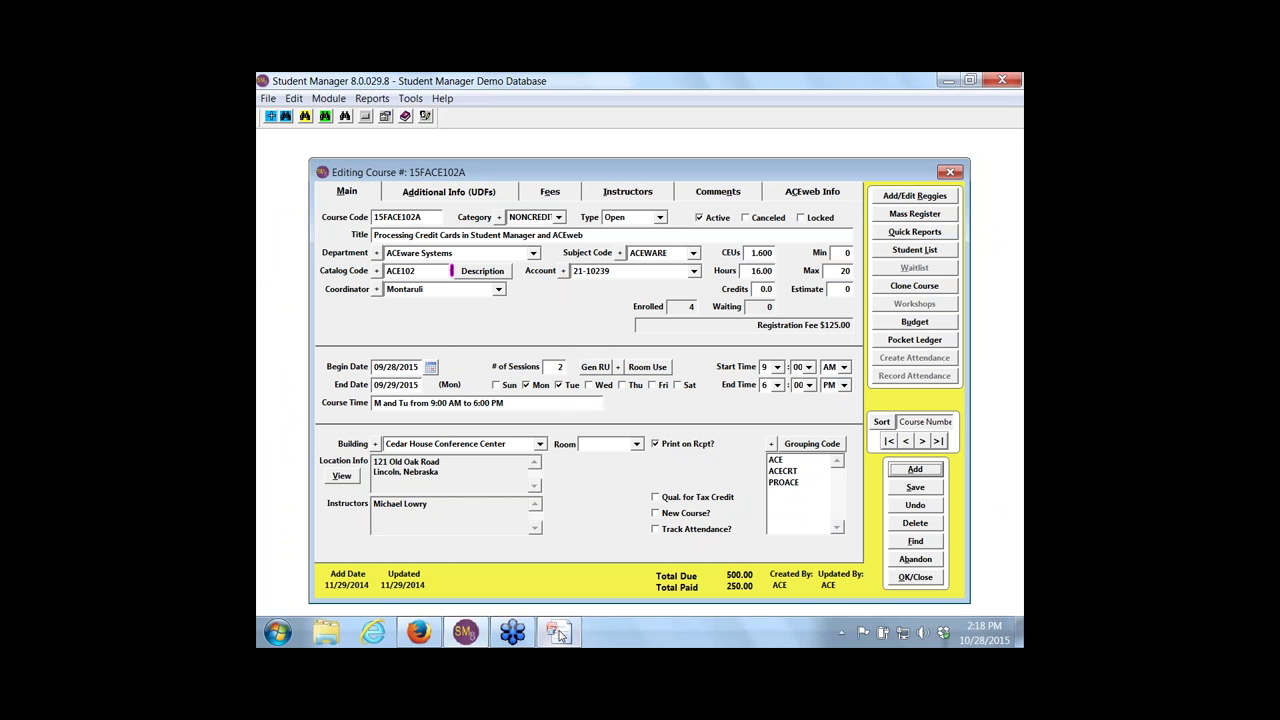
left_click(520, 643)
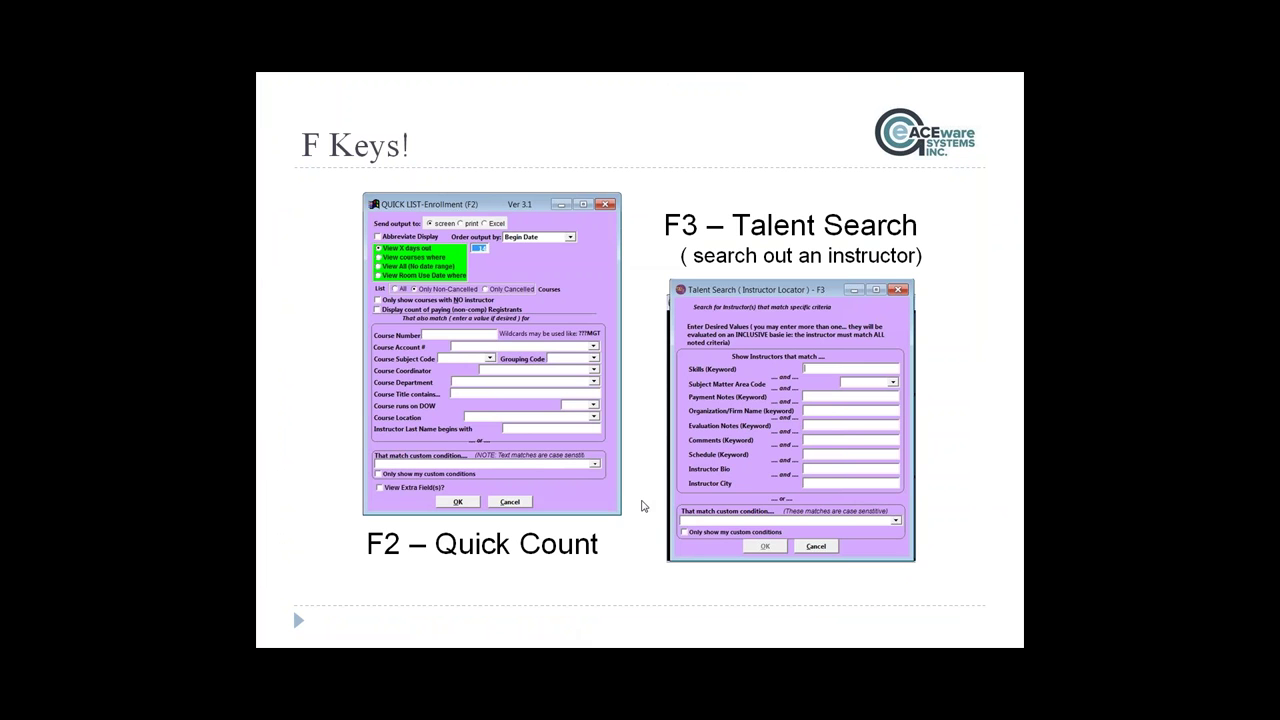
key("Right")
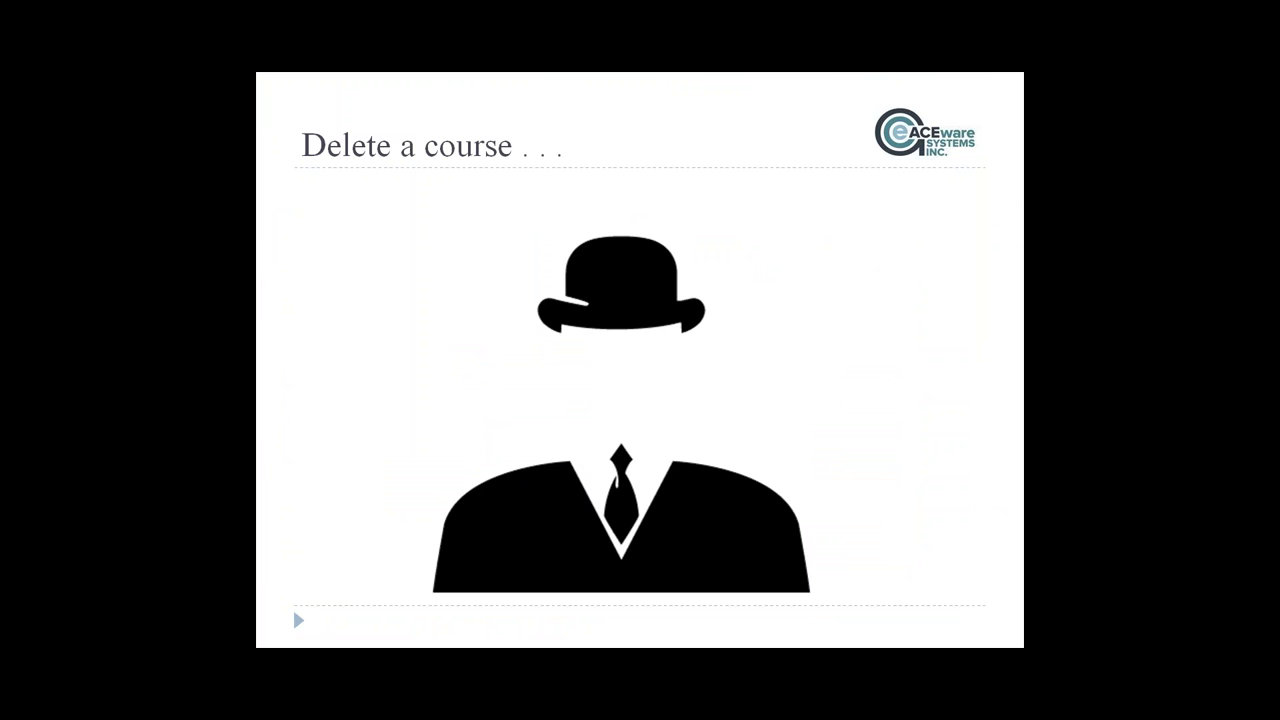
key("Right")
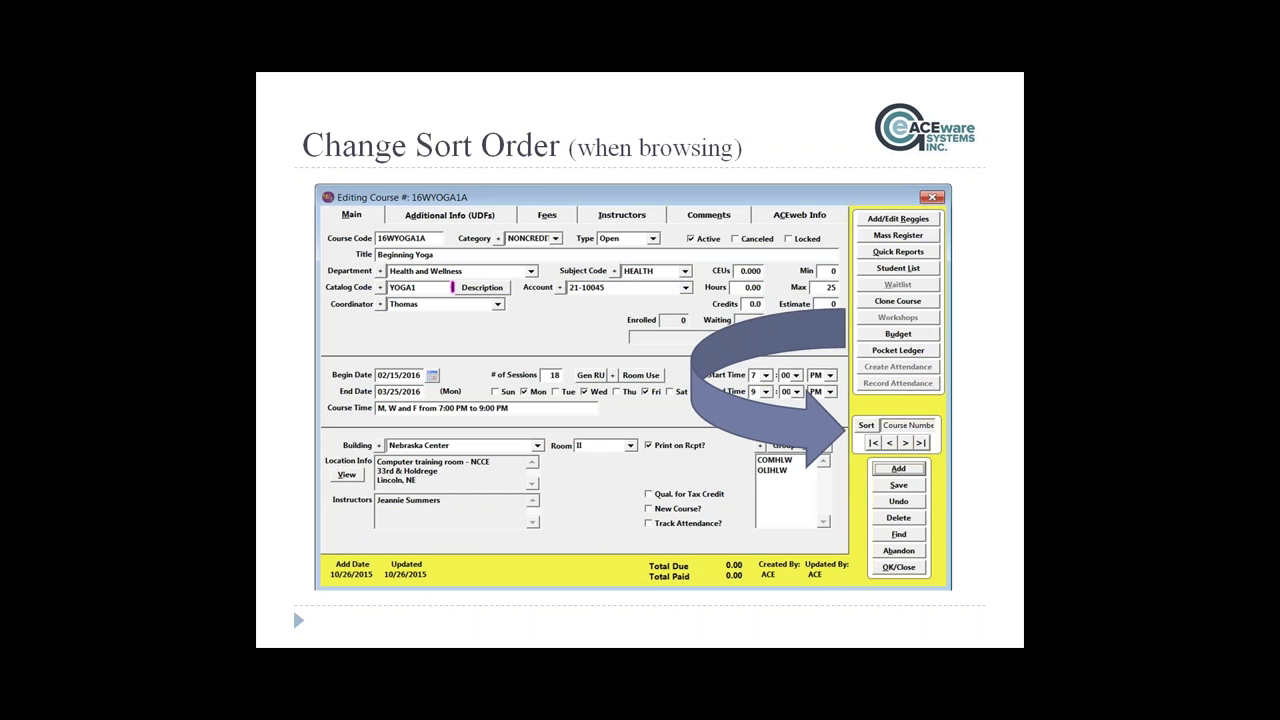
Step: Switch back to Student Manager and browse the course records from 15FACE102A onward, stepping back to 15FACE102C
key("alt+Tab")
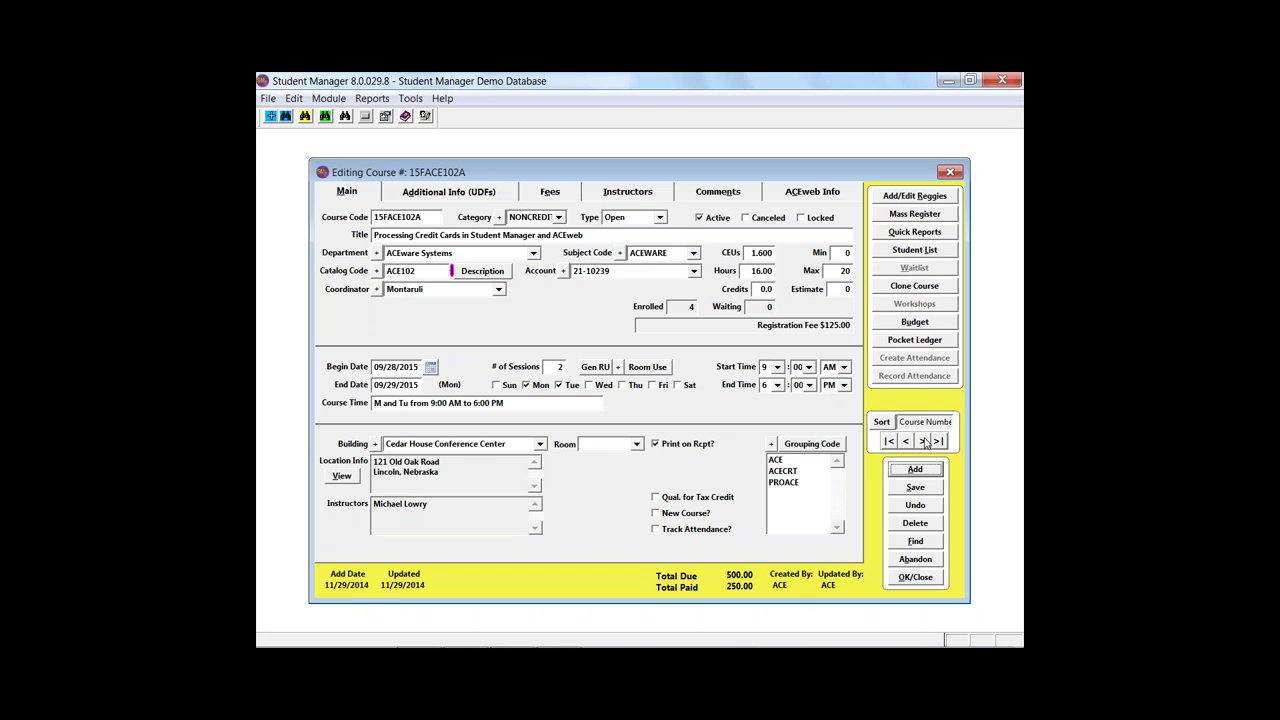
left_click(622, 234)
left_click(921, 443)
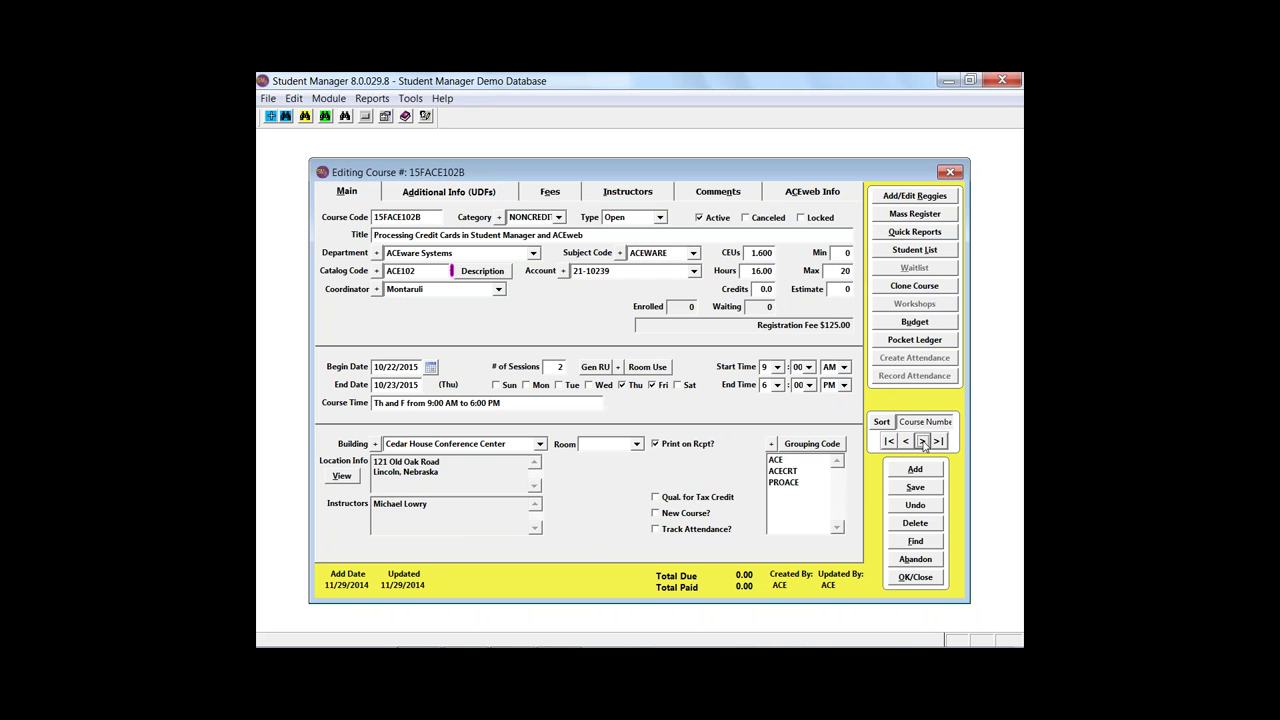
left_click(922, 442)
left_click(922, 443)
left_click(905, 441)
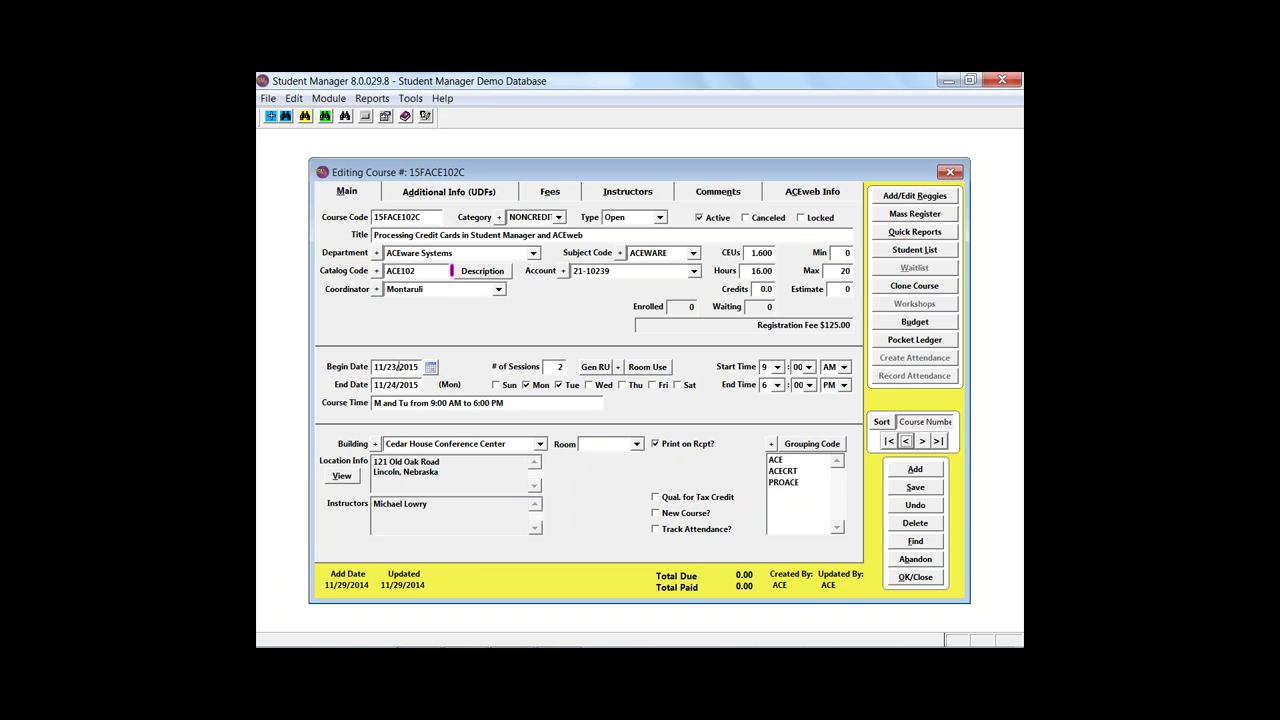
Step: Change the record browsing order to Begin Date and browse forward to course 15FKNIT3
left_click(883, 421)
left_click(626, 327)
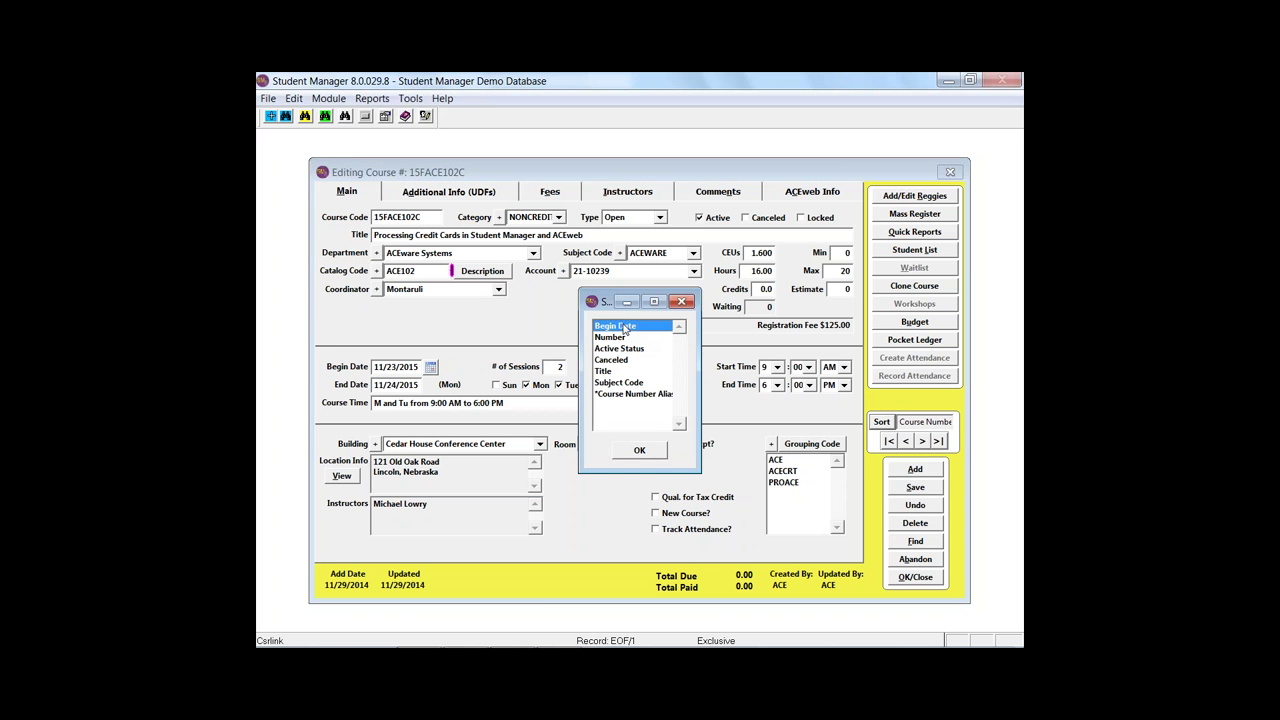
left_click(660, 449)
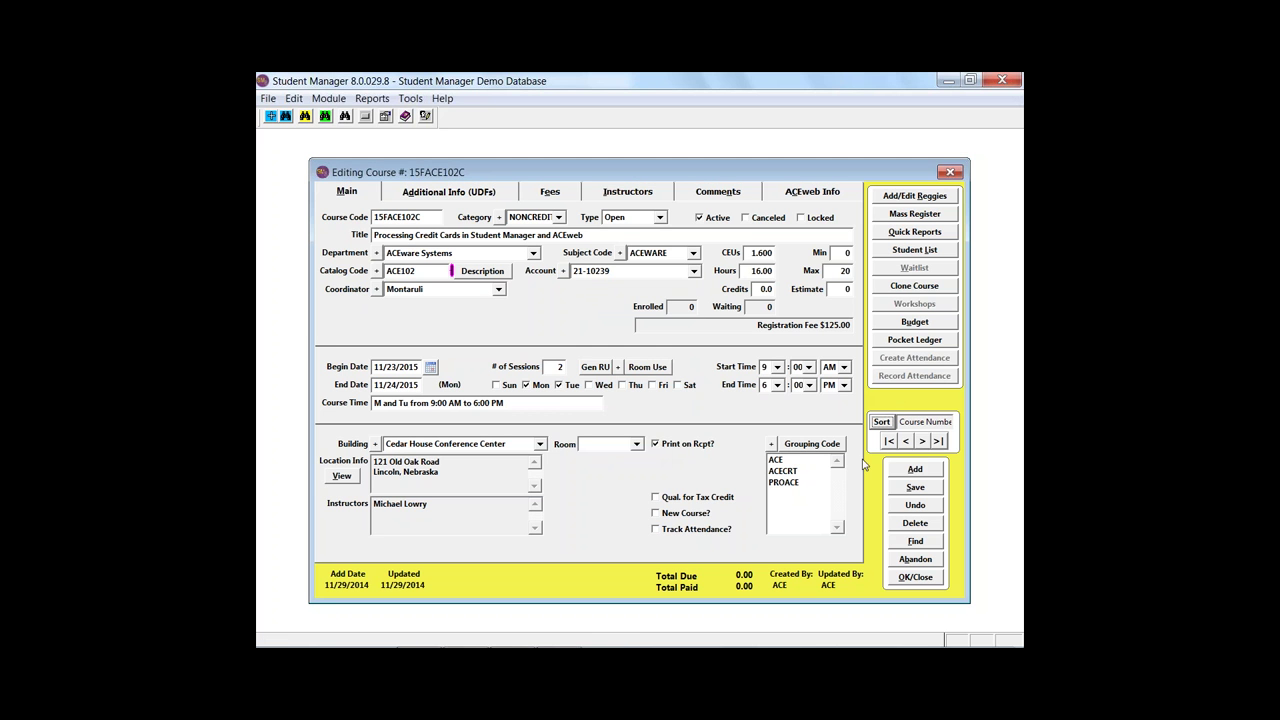
left_click(922, 441)
left_click(922, 441)
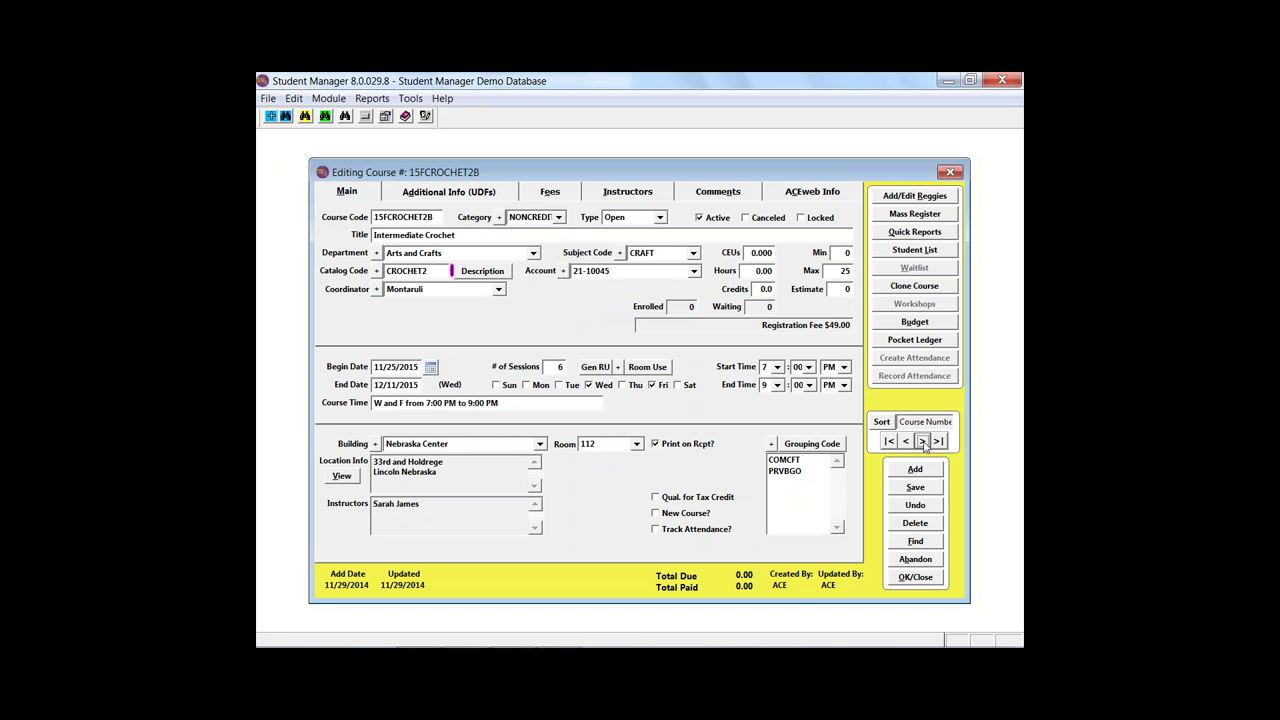
left_click(922, 441)
left_click(922, 441)
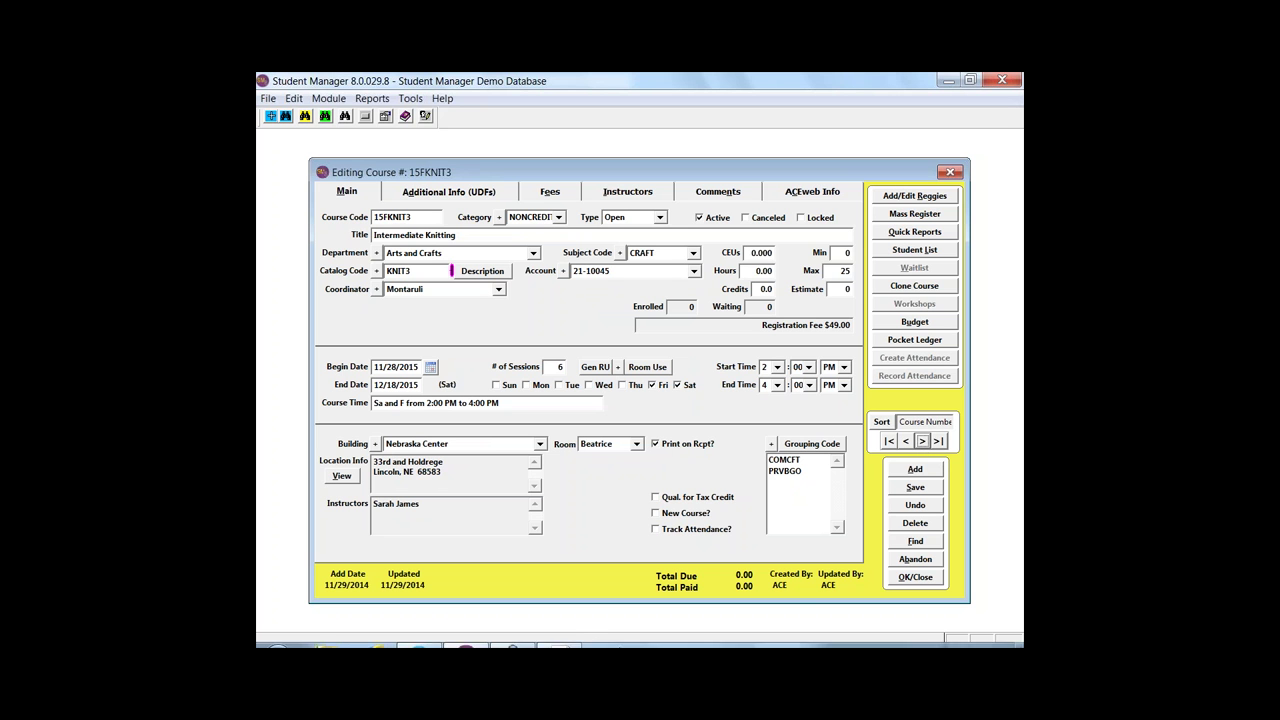
Step: Abandon the current course record, browse forward from 15FACE102B to 15FACE300, and step back to 15FACE102A
mouse_move(556, 632)
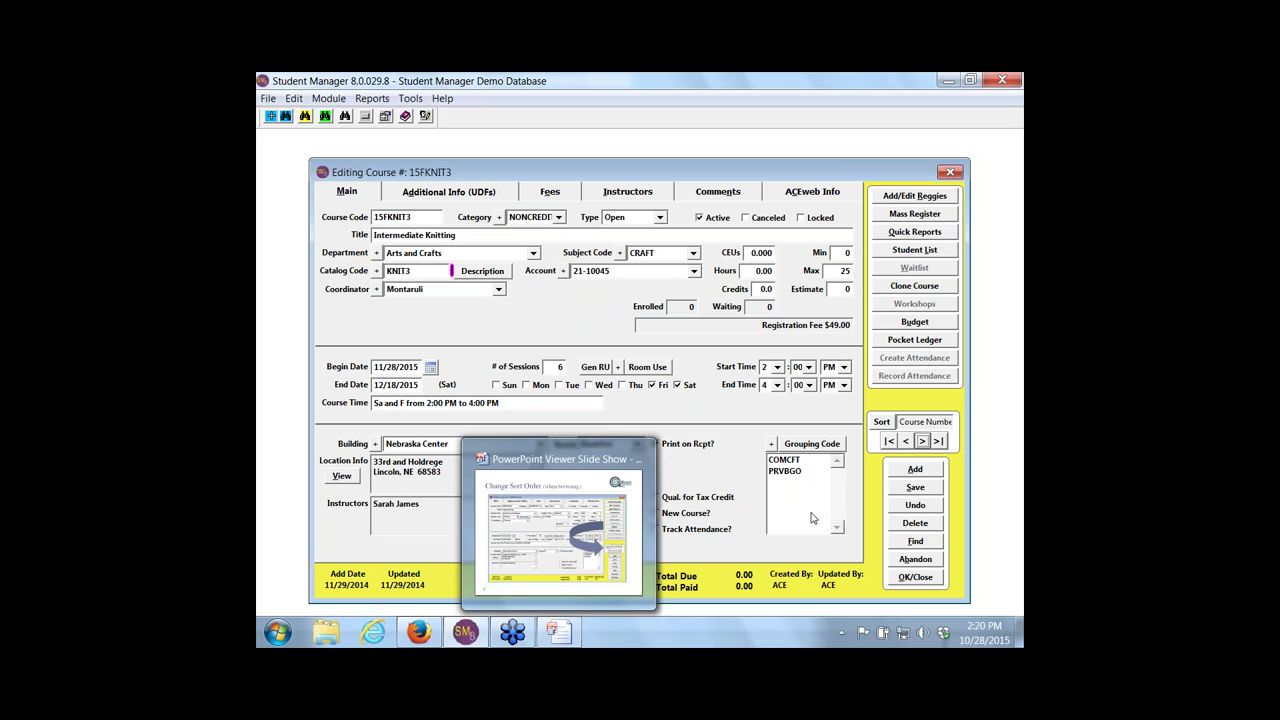
left_click(927, 561)
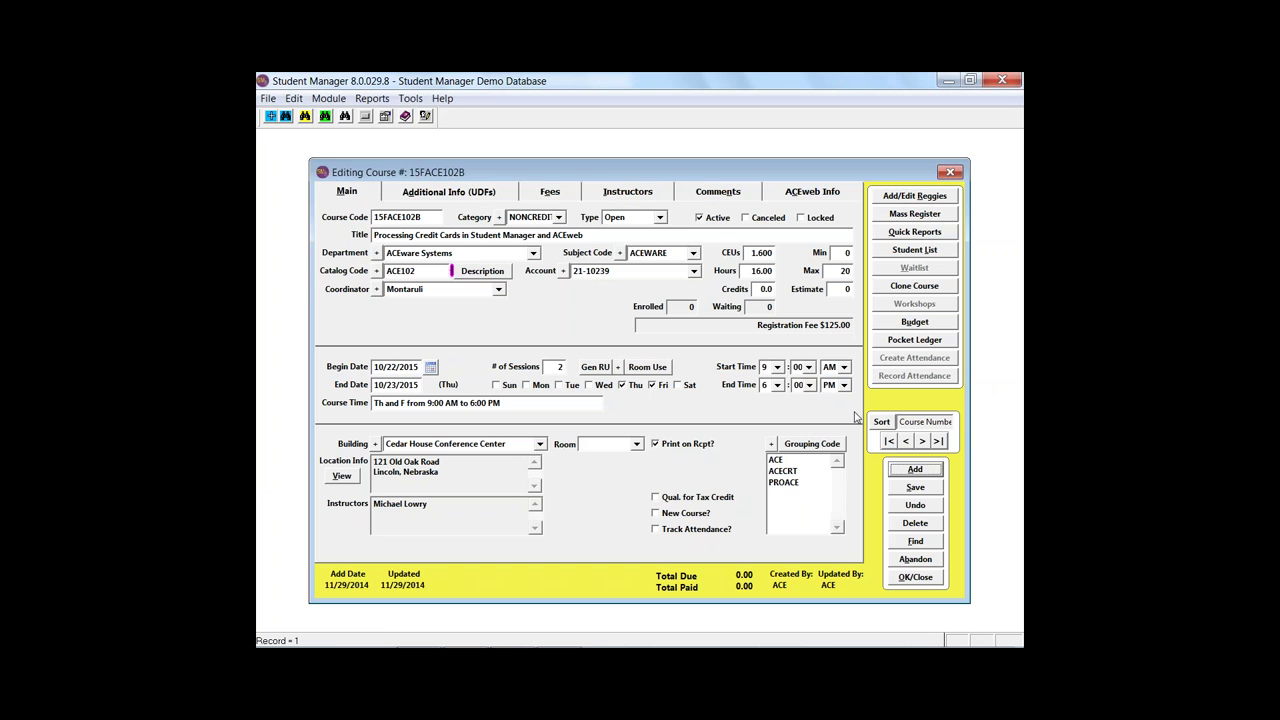
left_click(921, 442)
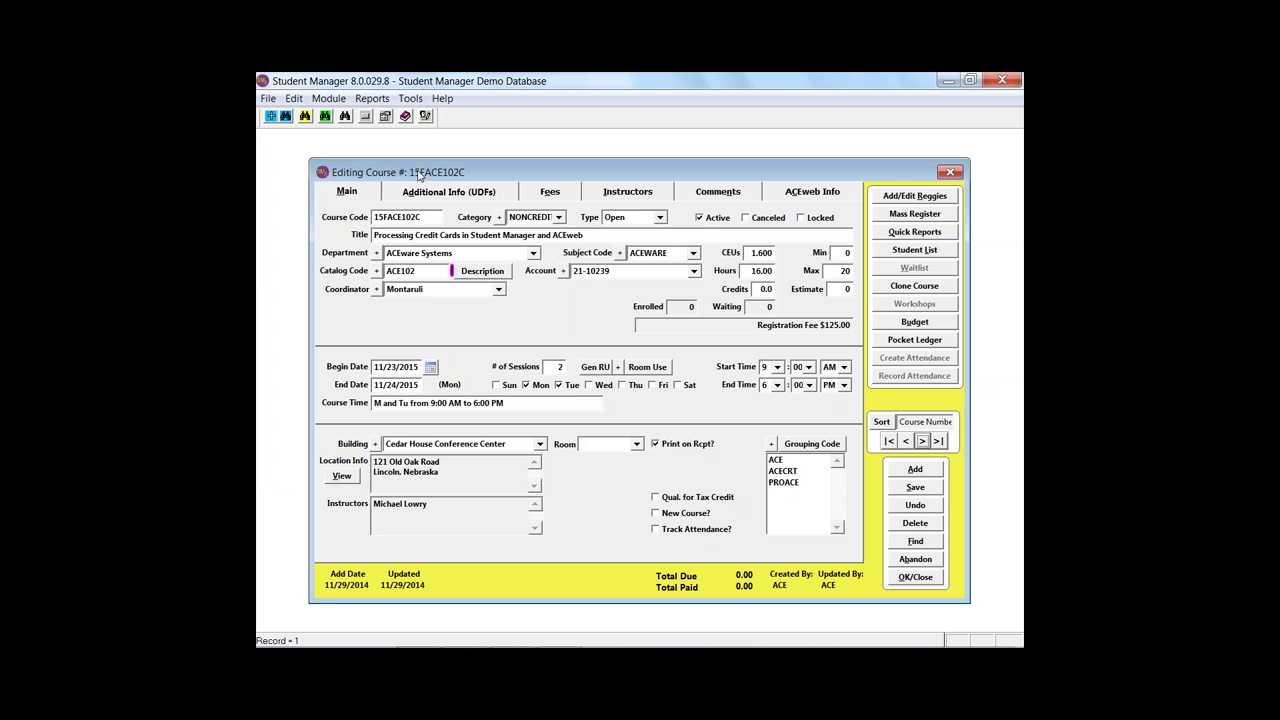
left_click(922, 441)
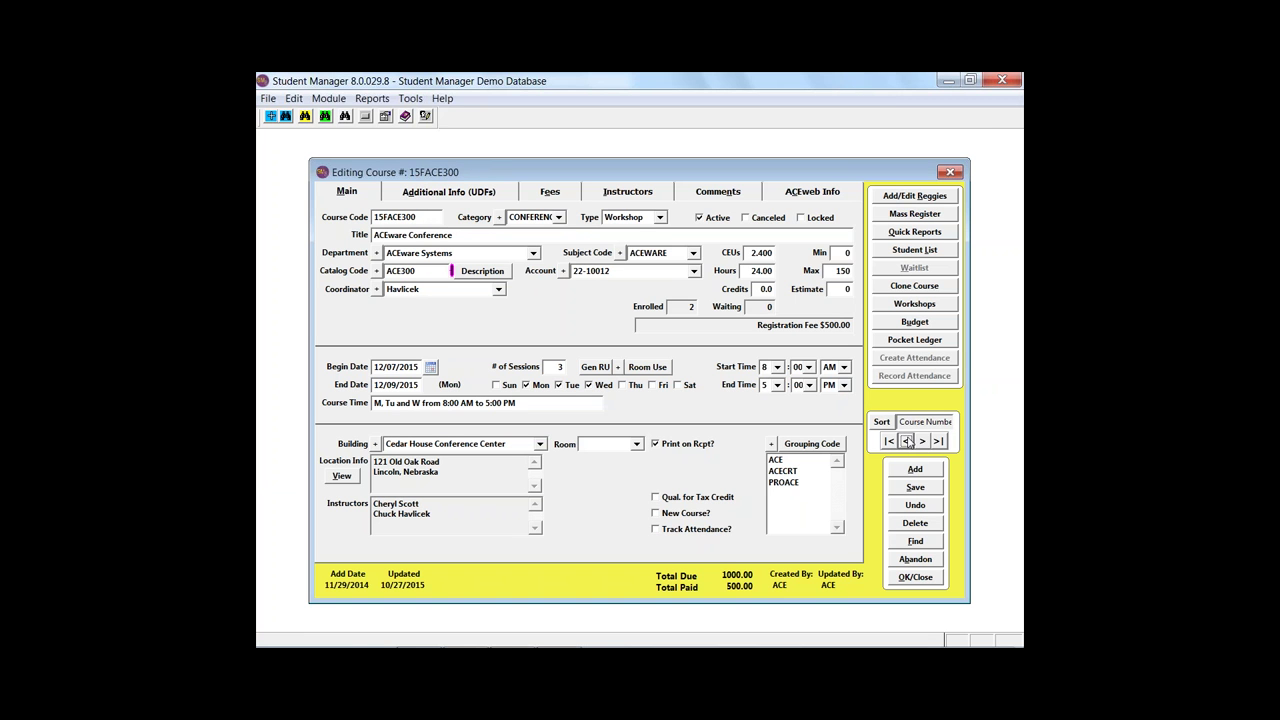
left_click(906, 441)
left_click(907, 441)
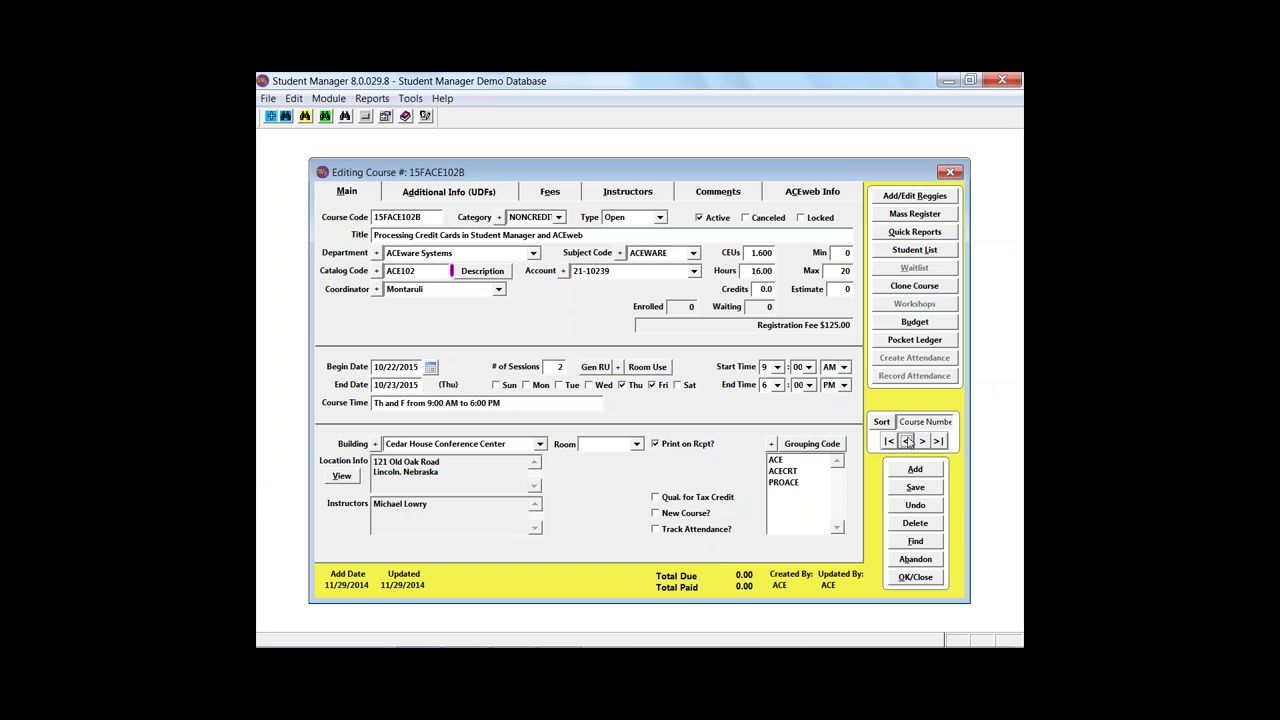
left_click(906, 441)
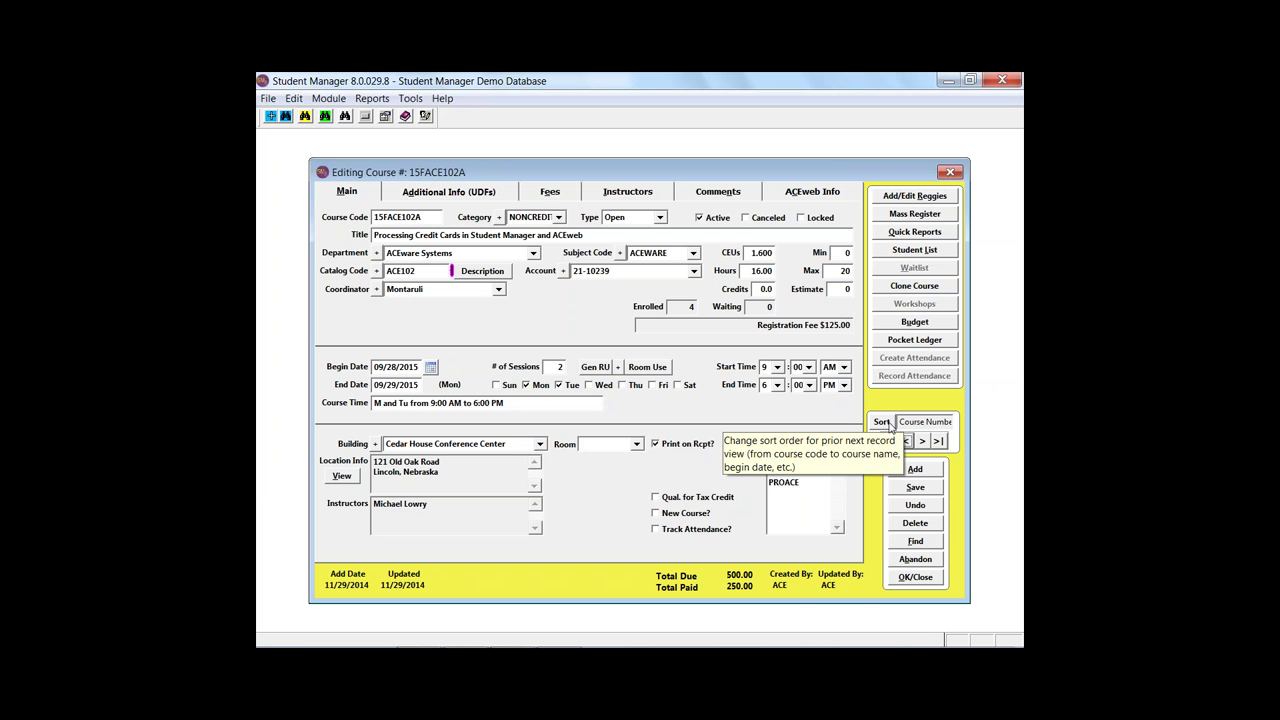
mouse_move(465, 640)
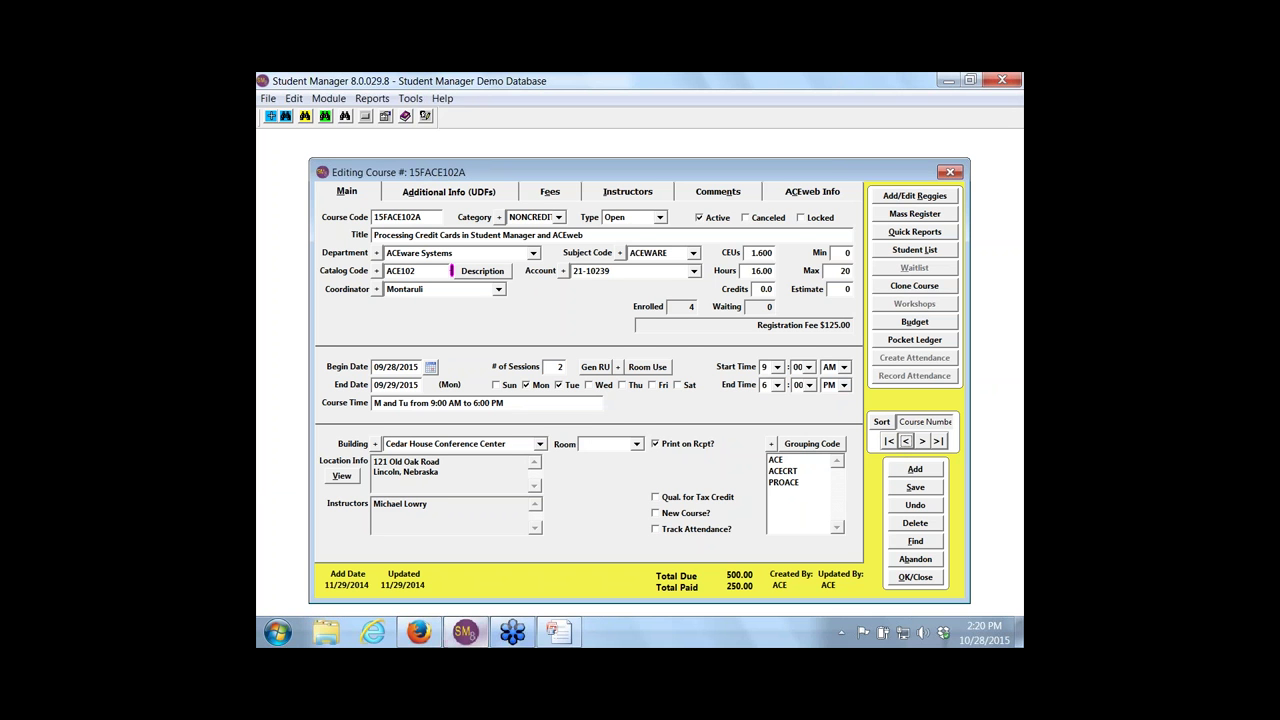
left_click(556, 632)
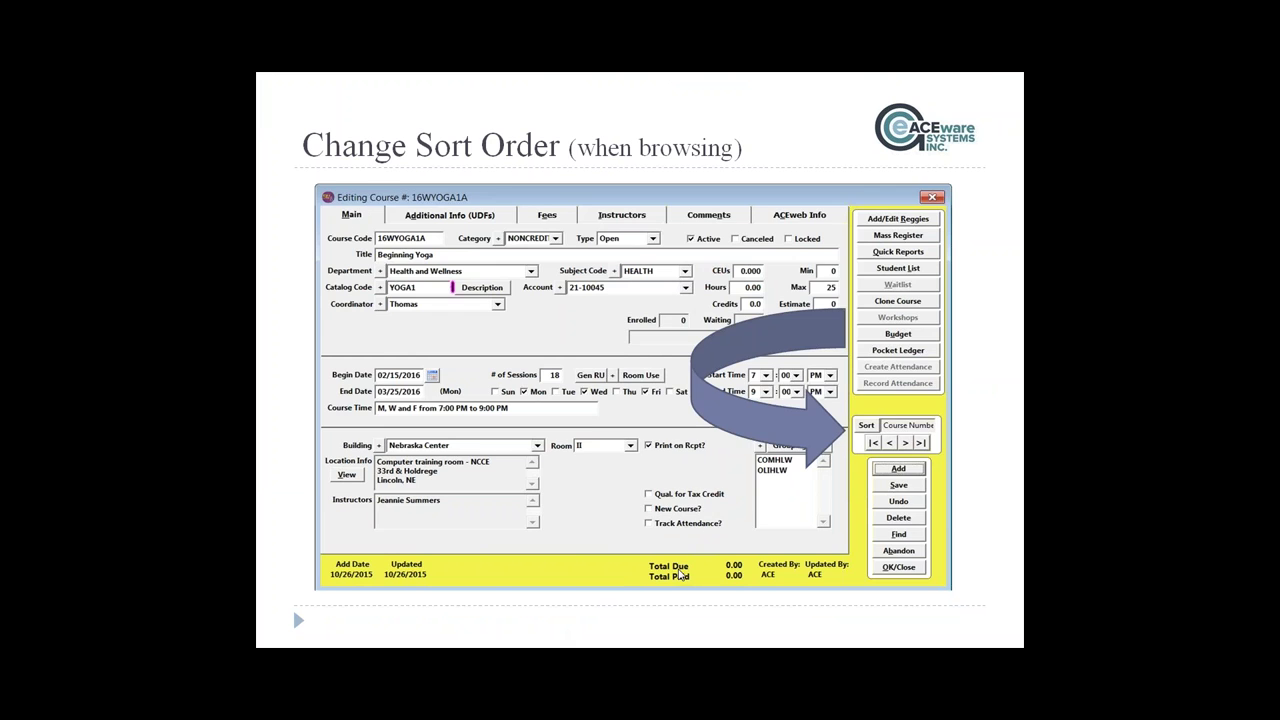
key("Right")
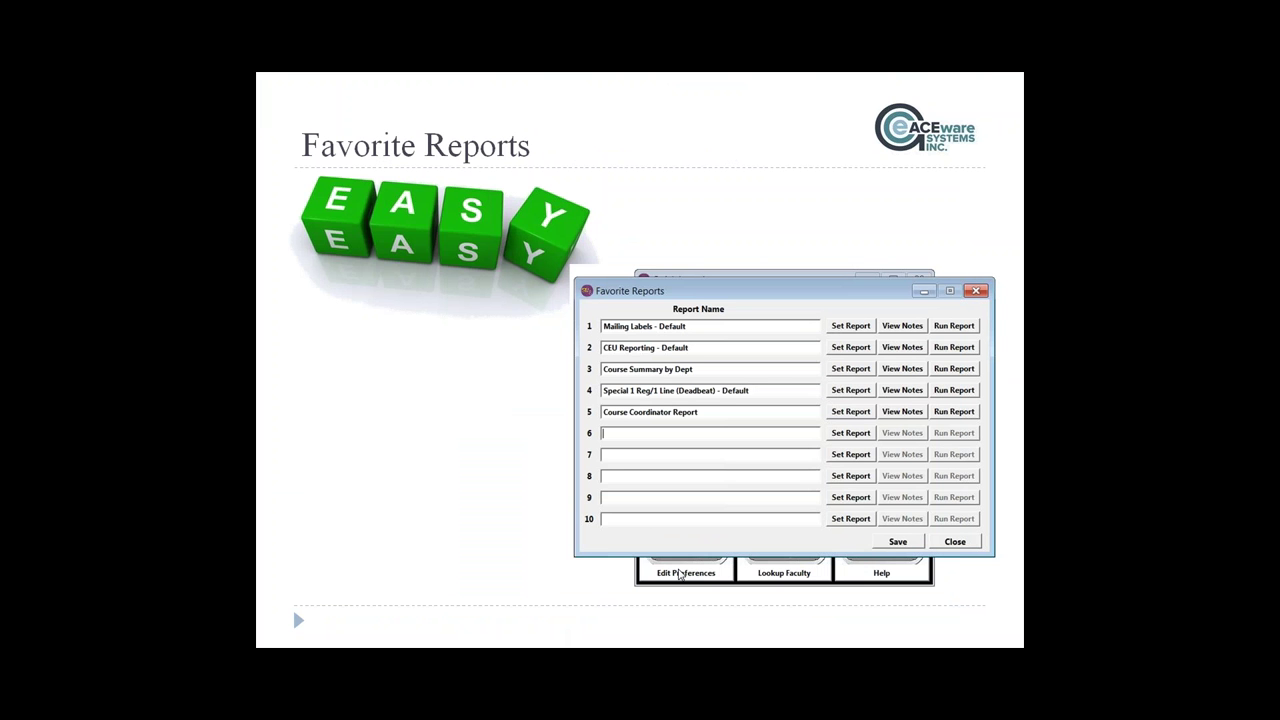
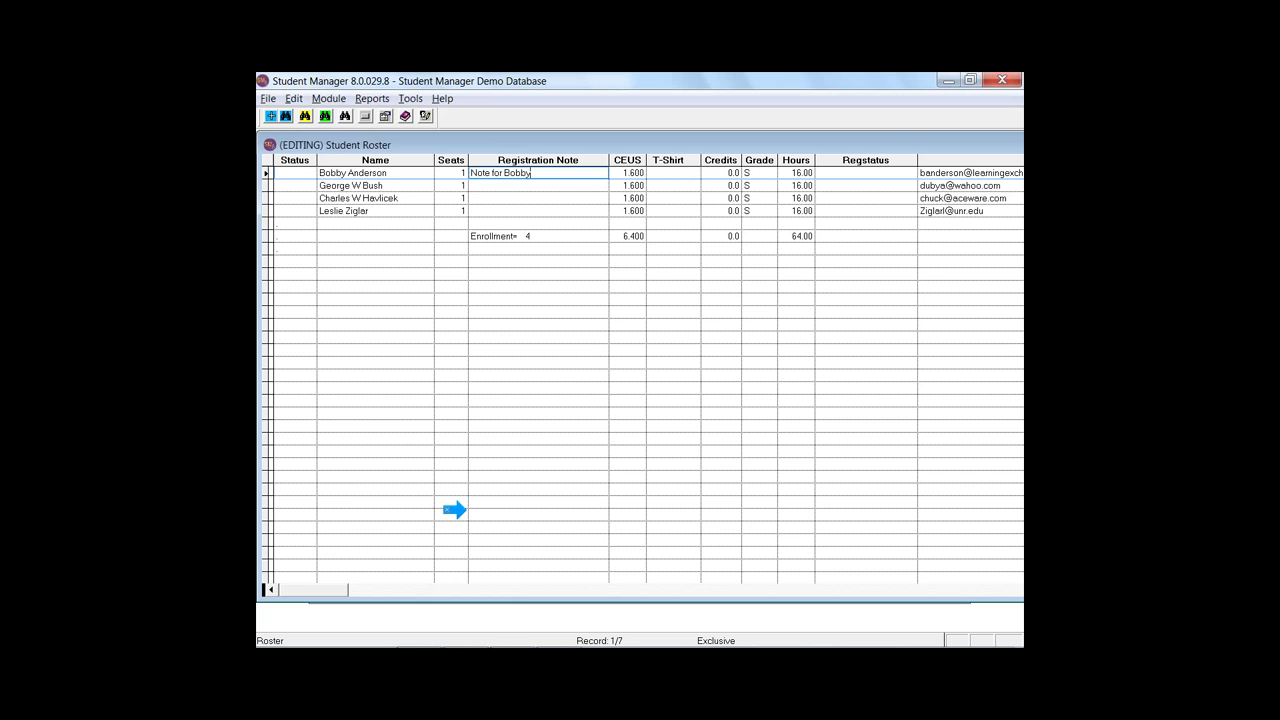
Step: Enter the registration note "Hello W" for the second student in the roster and close the roster
left_click(472, 185)
type("Hel")
type("llo")
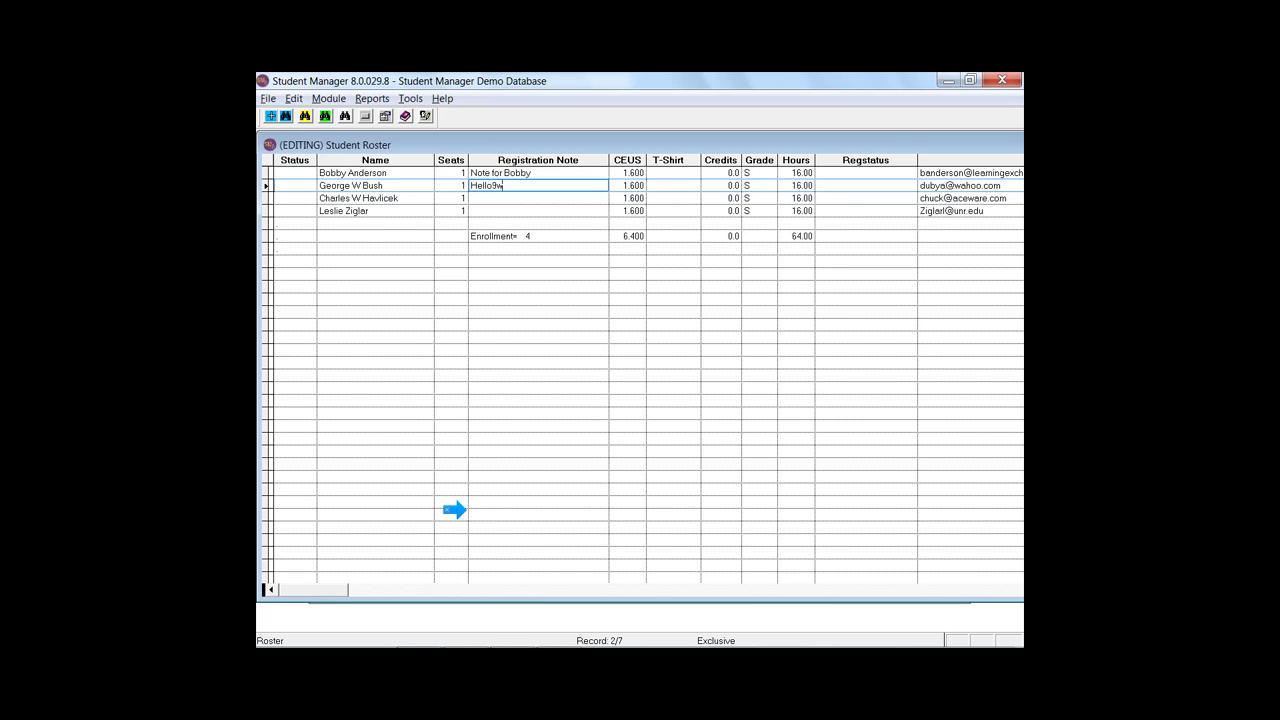
type(" W")
key("Escape")
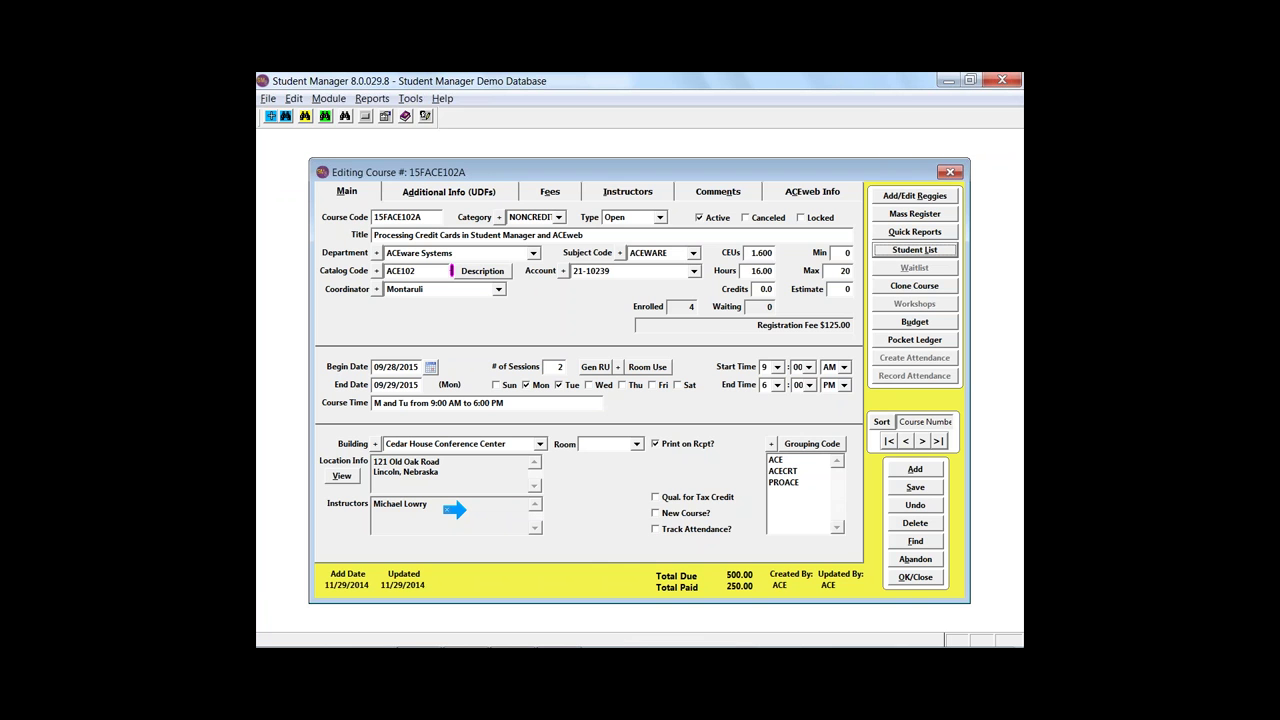
Step: Open the registrations of course 15FACE102A, step back to the second student's record to check its registration note, and close it
left_click(900, 198)
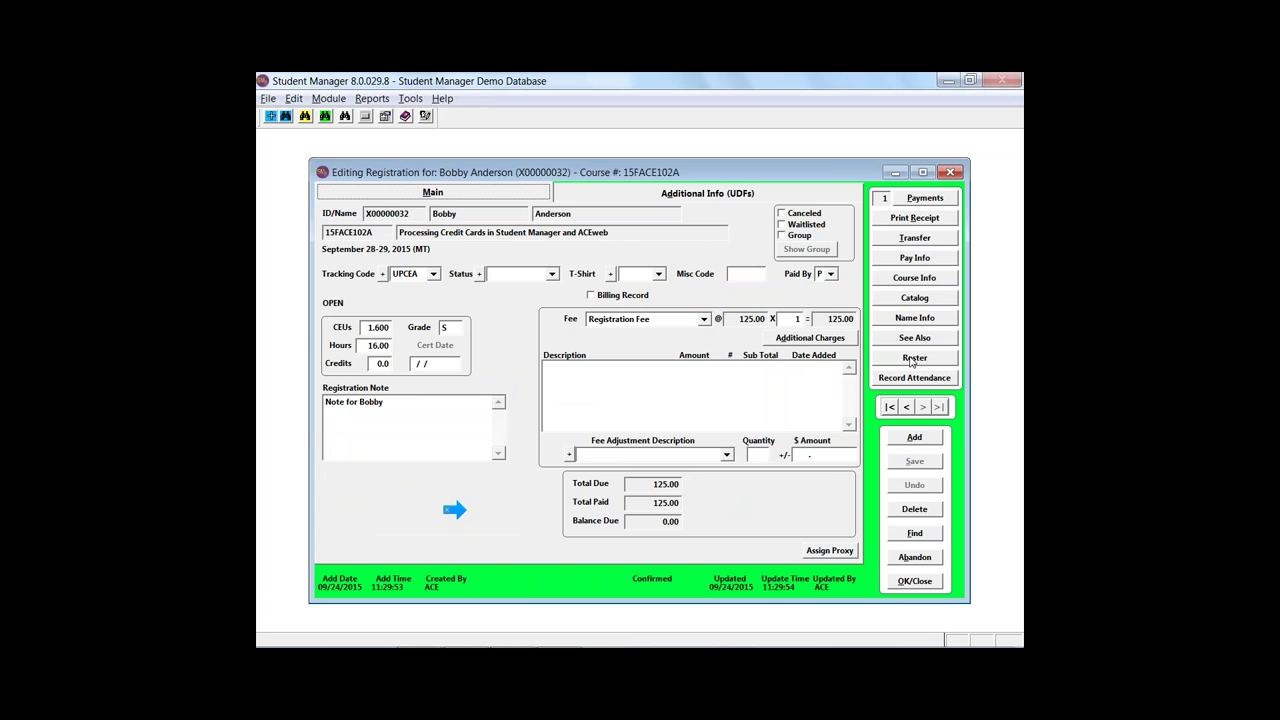
left_click(907, 407)
left_click(907, 407)
left_click(907, 407)
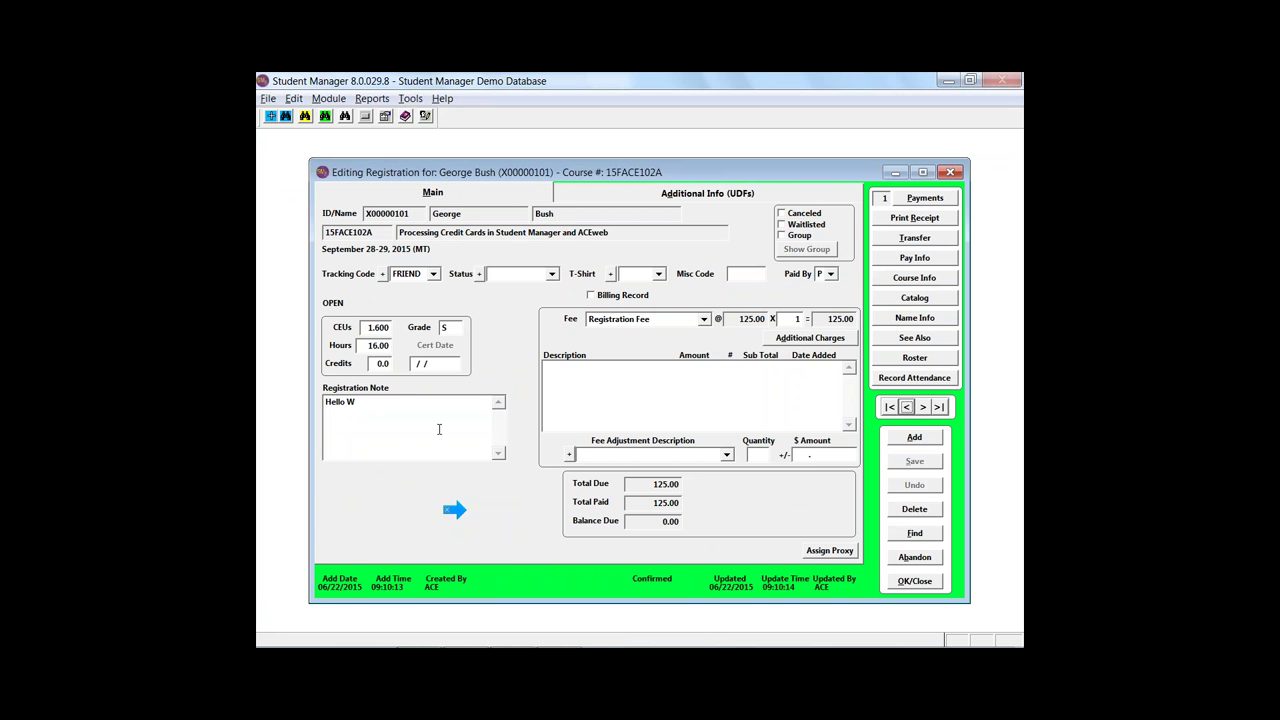
left_click(903, 582)
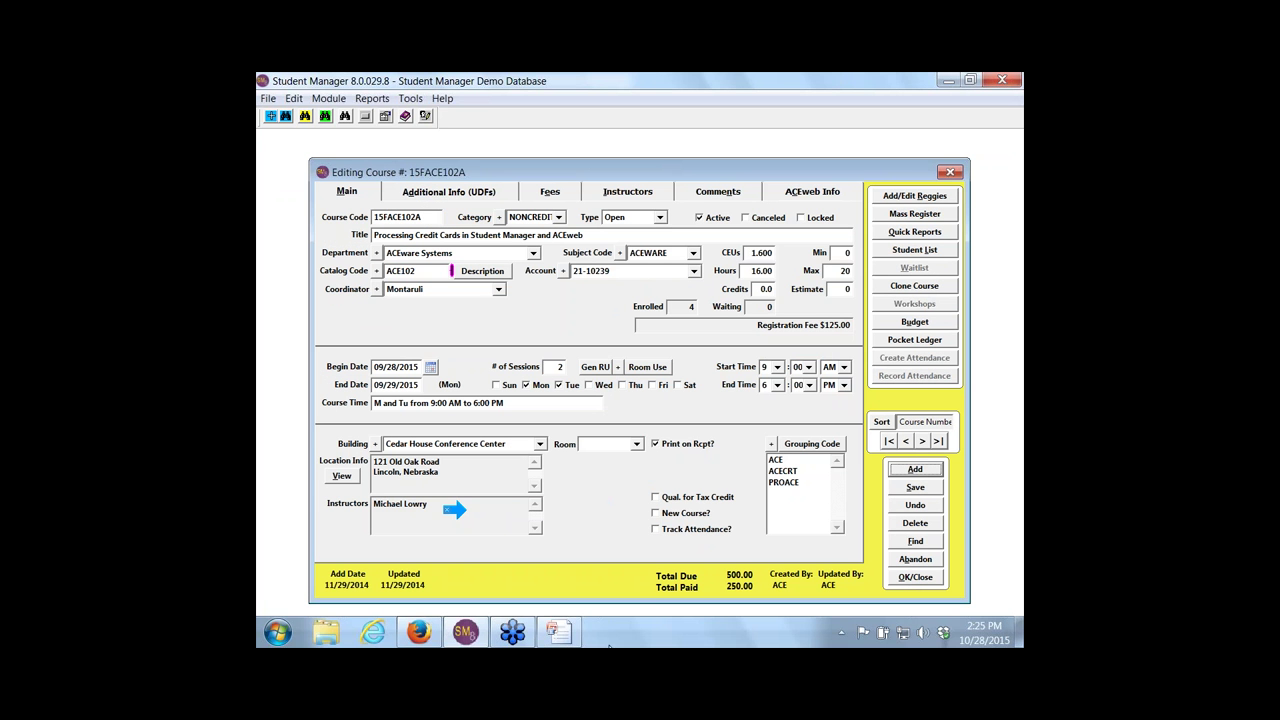
mouse_move(568, 640)
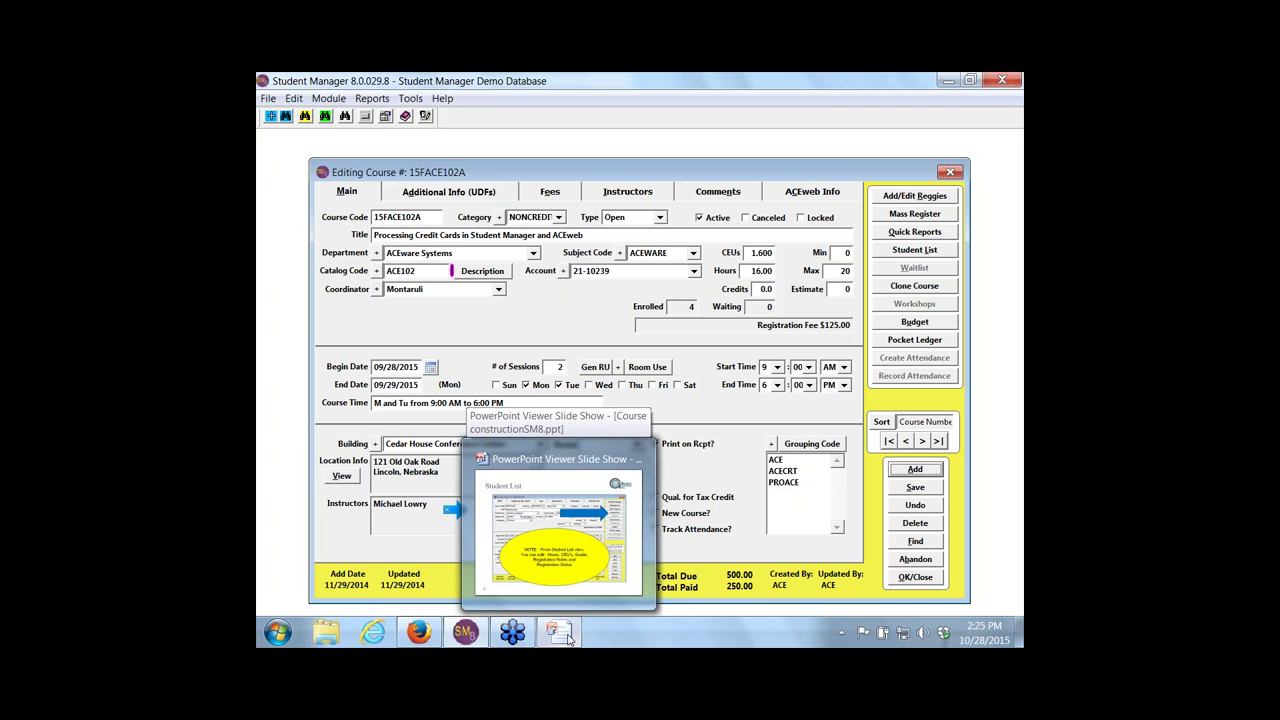
left_click(568, 640)
left_click(568, 640)
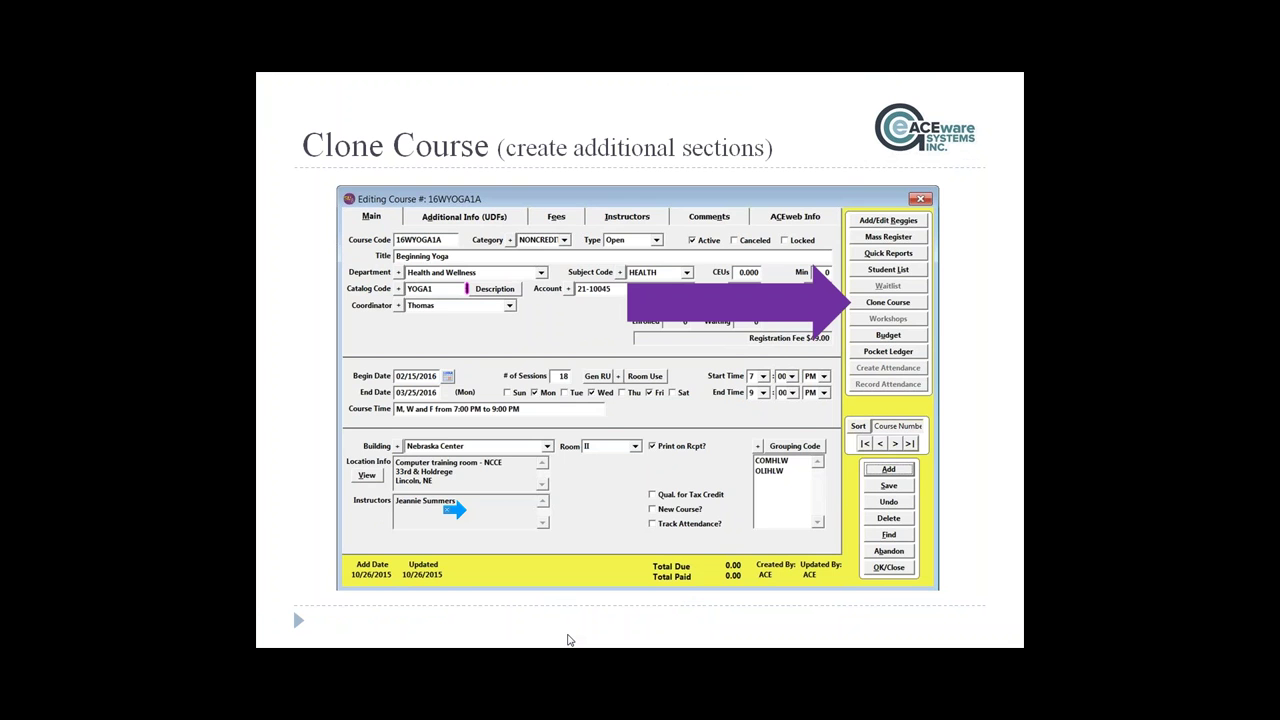
left_click(568, 640)
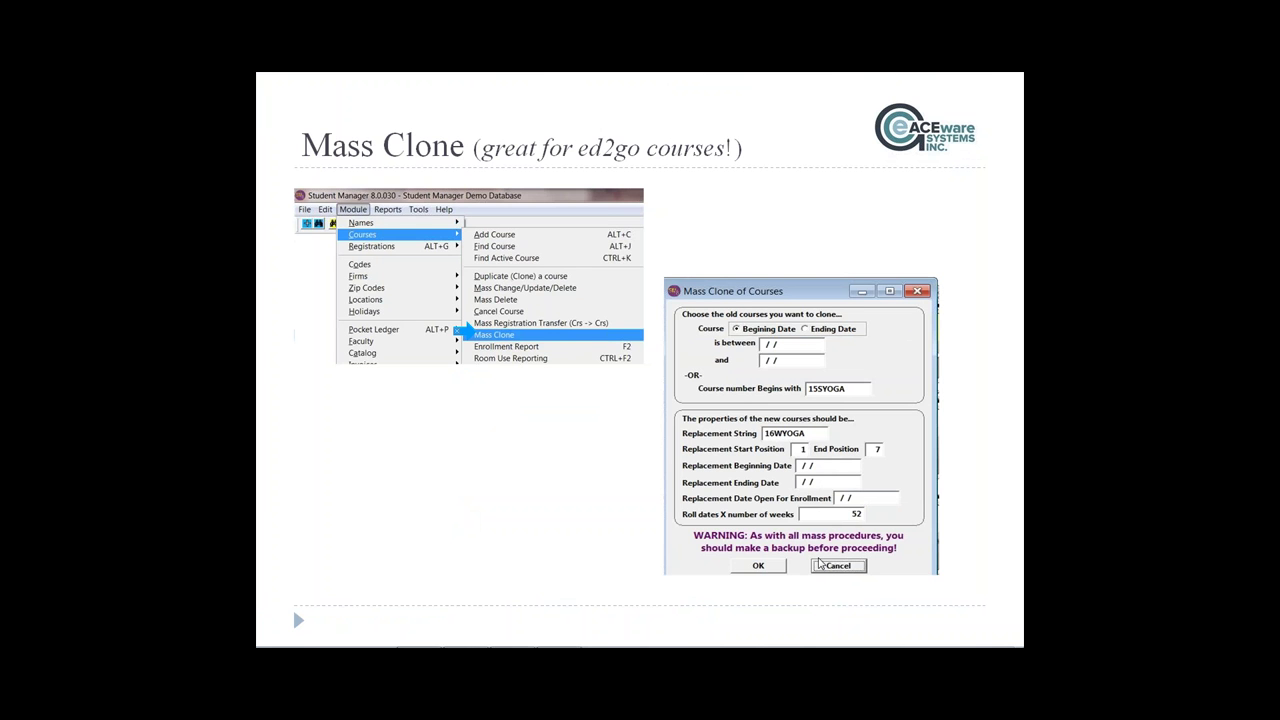
key("Right")
left_click(617, 464)
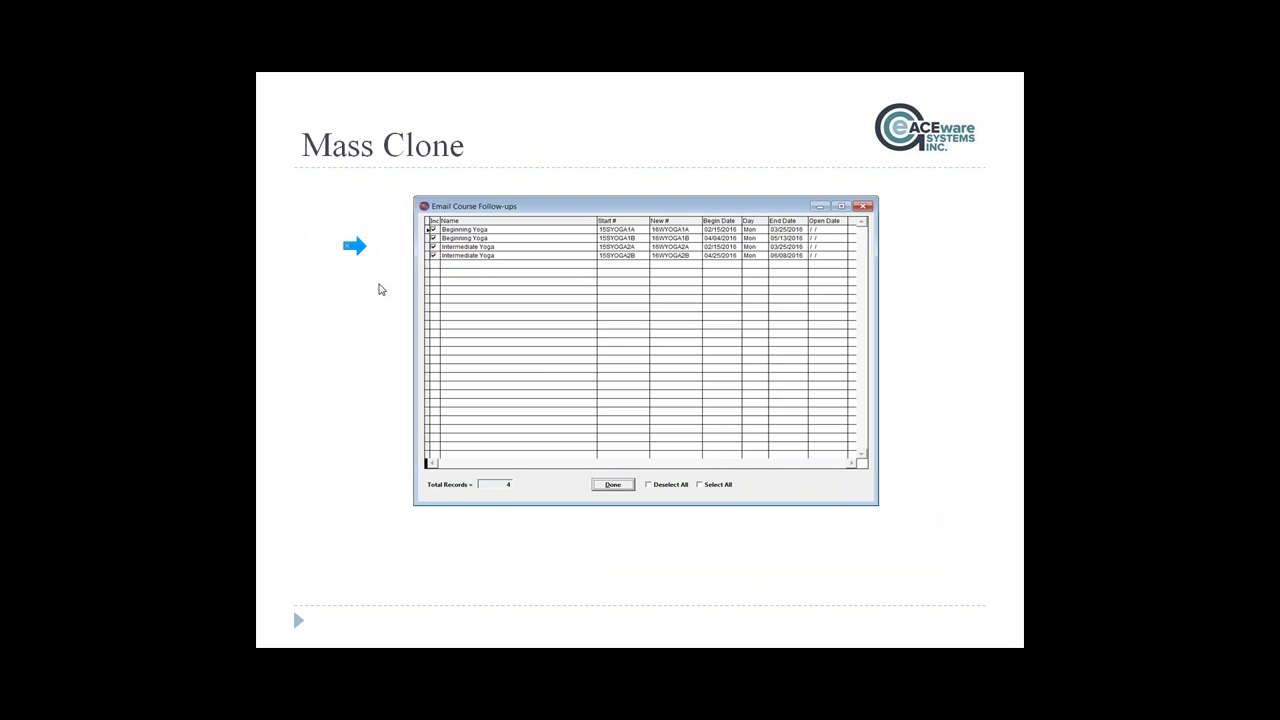
left_click(380, 288)
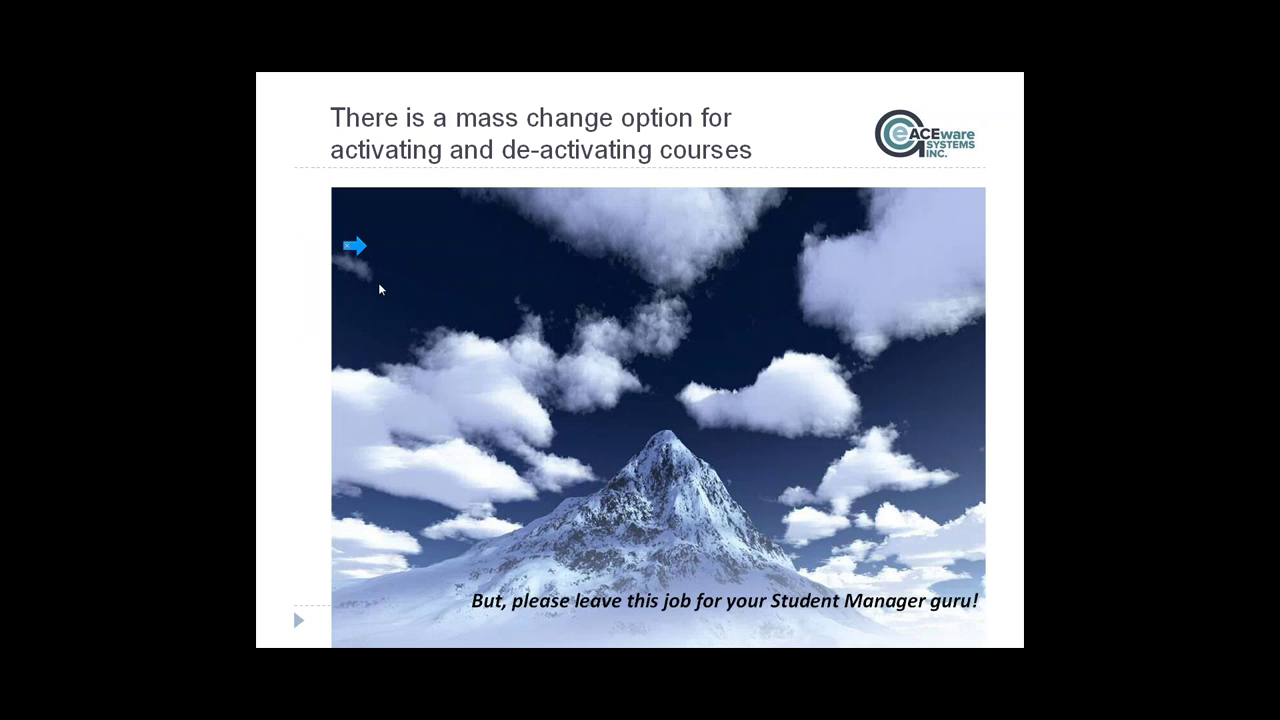
left_click(560, 132)
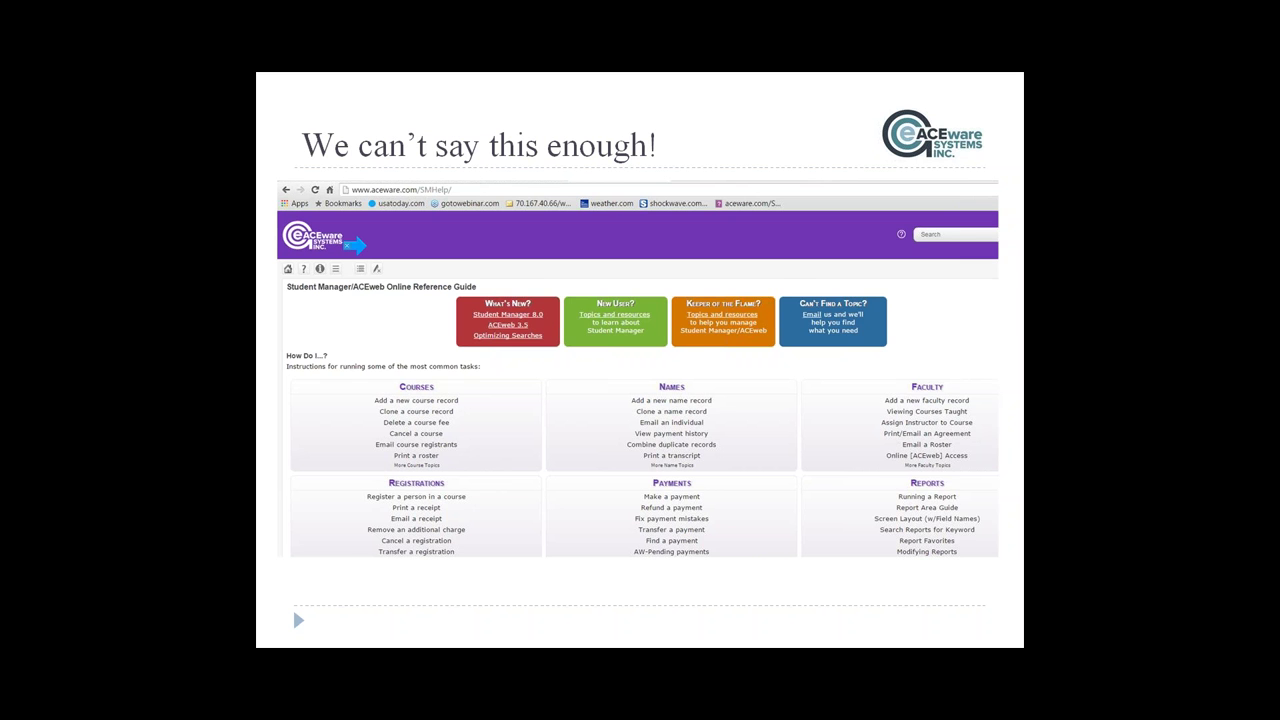
Step: Switch to the ACEware Webinar Archive page in Firefox to view the webinars listed under Optional Modules
key("alt+Tab")
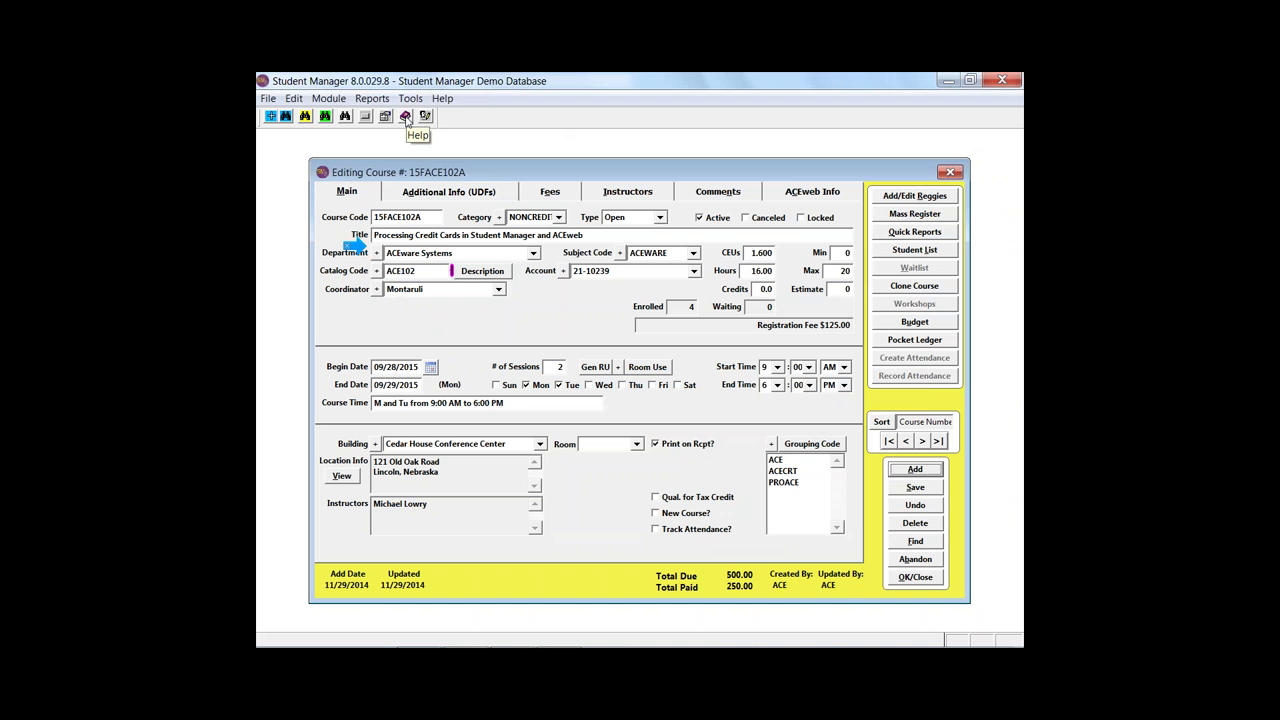
key("alt+Tab")
key("alt+Tab")
key("alt+Tab")
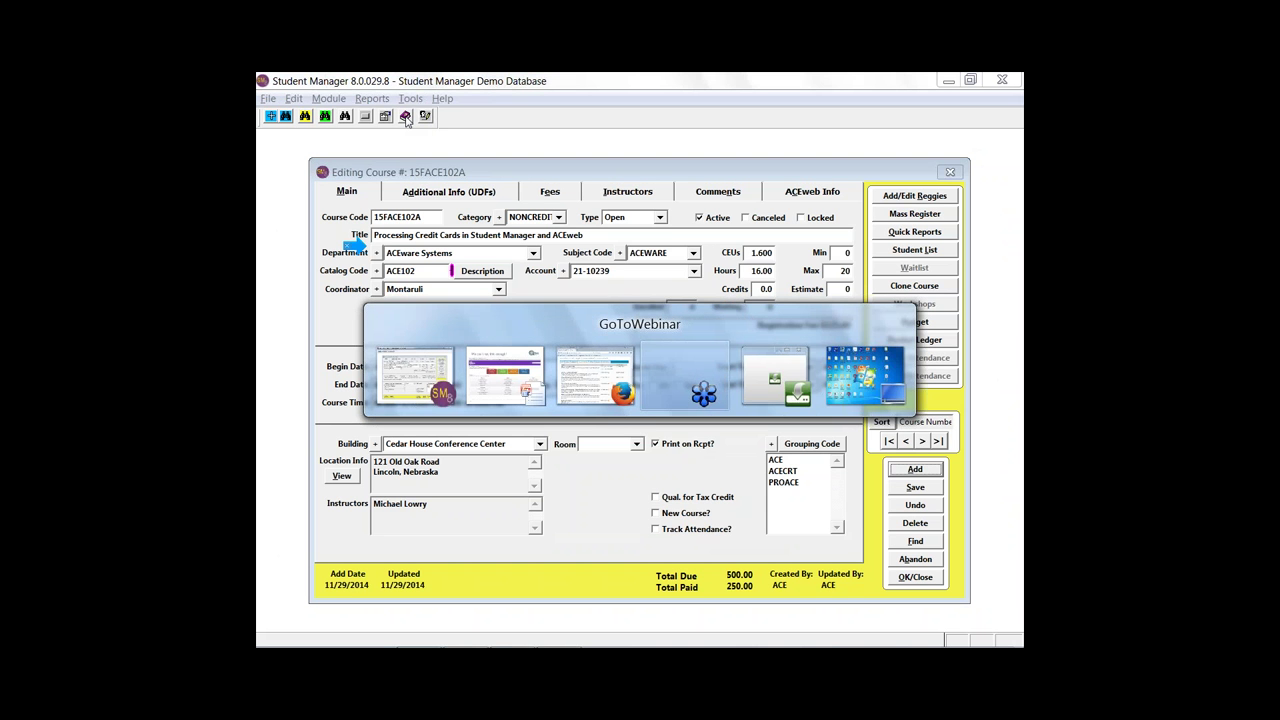
key("alt+Tab")
key("alt+Tab")
key("alt+Tab")
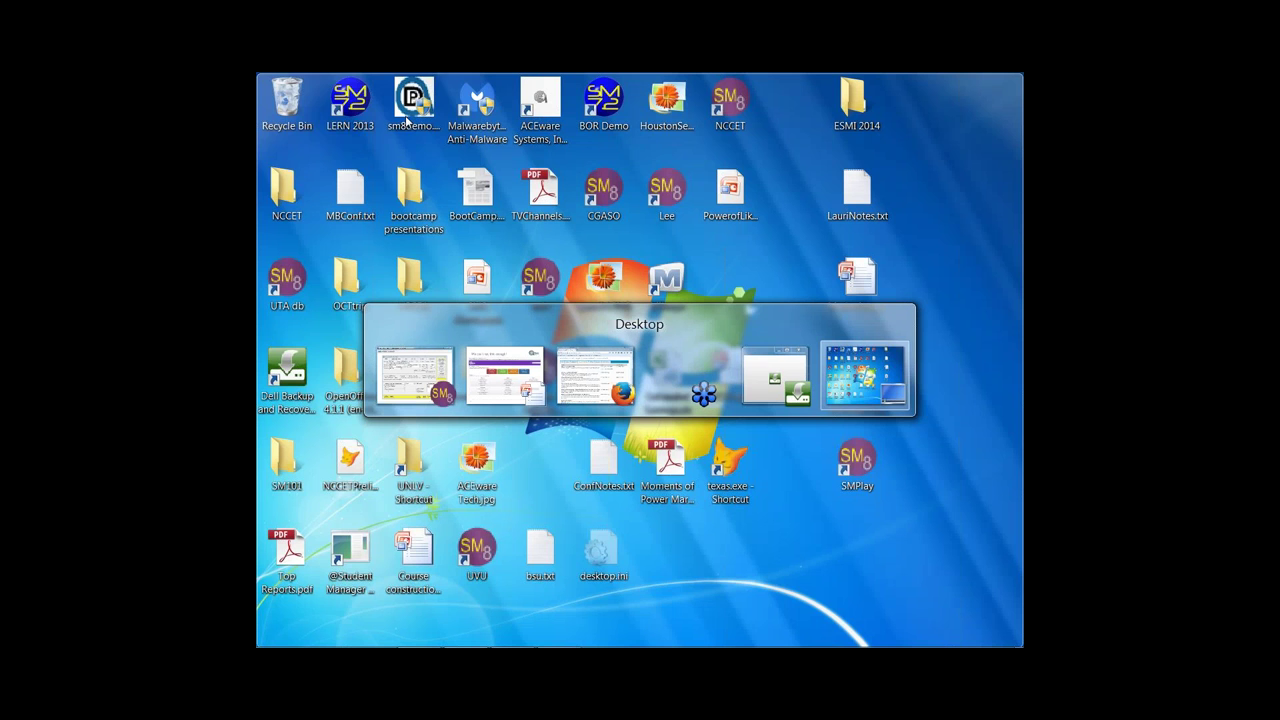
key("alt+Tab")
key("alt+Tab")
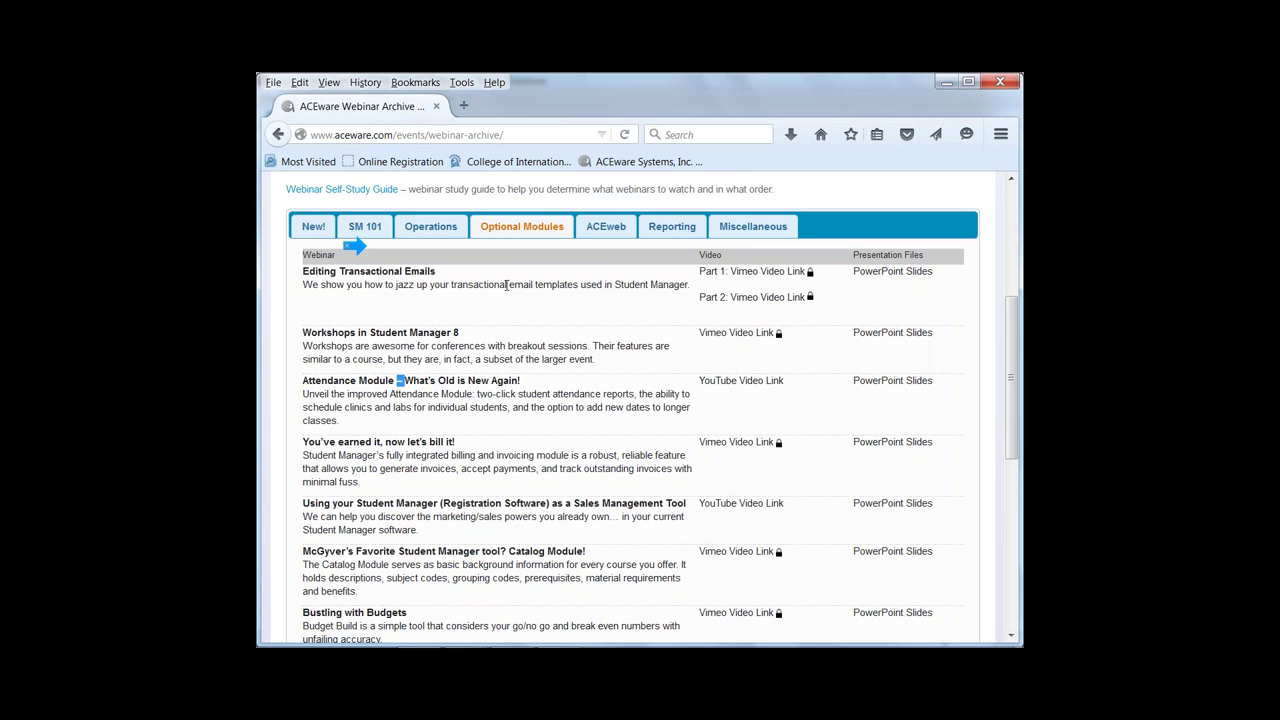
Step: Return to the slide show, advance it to the Questions slide, and switch back to course 15FACE102A in Student Manager
key("alt+Tab")
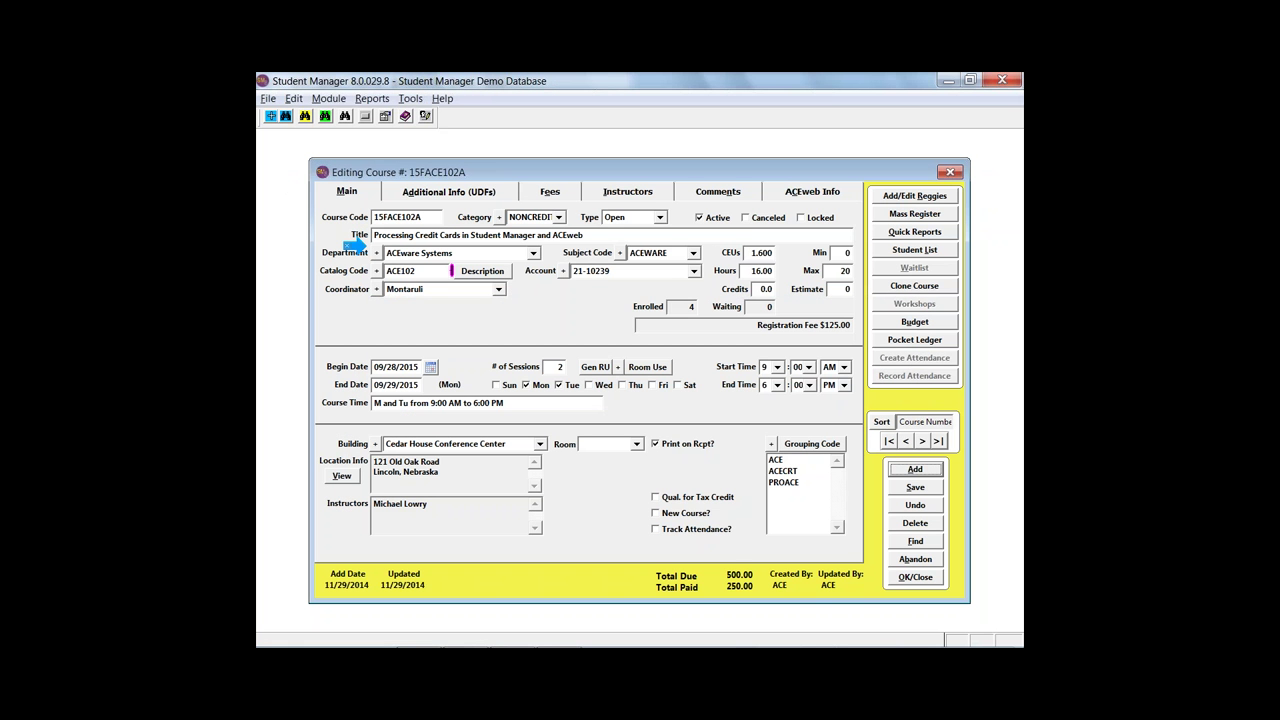
key("alt+Tab")
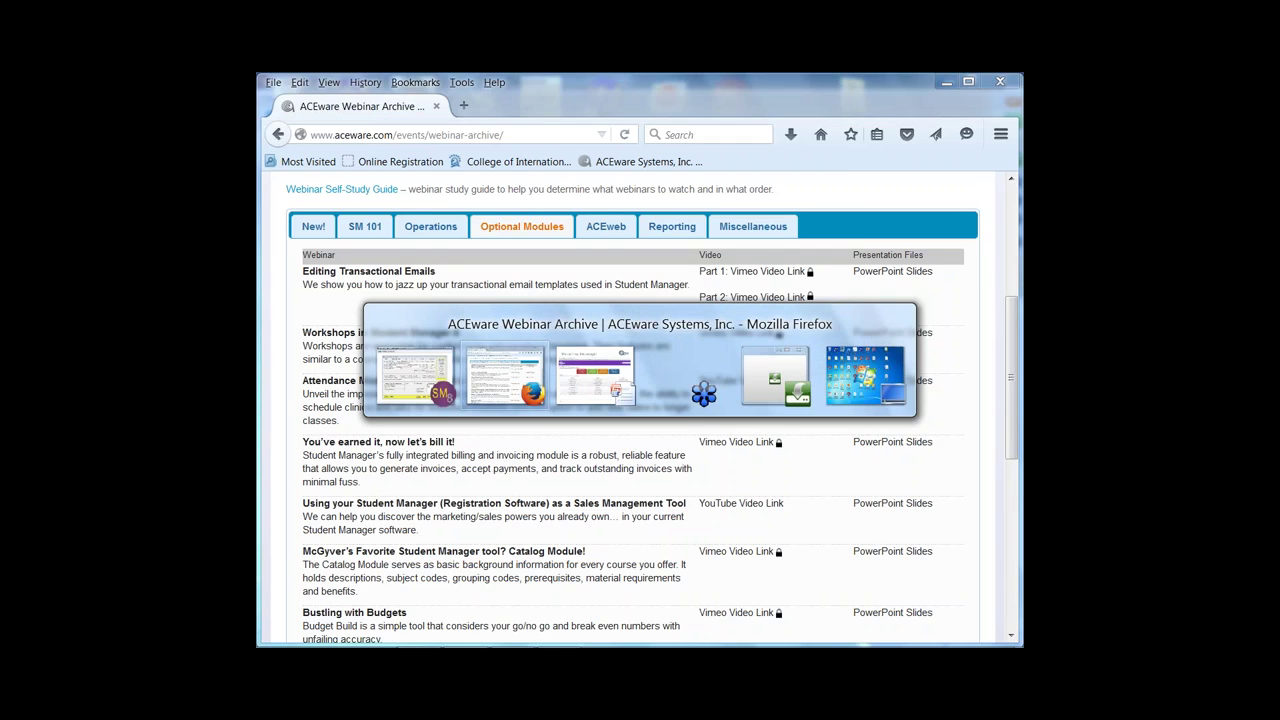
key("alt+Tab")
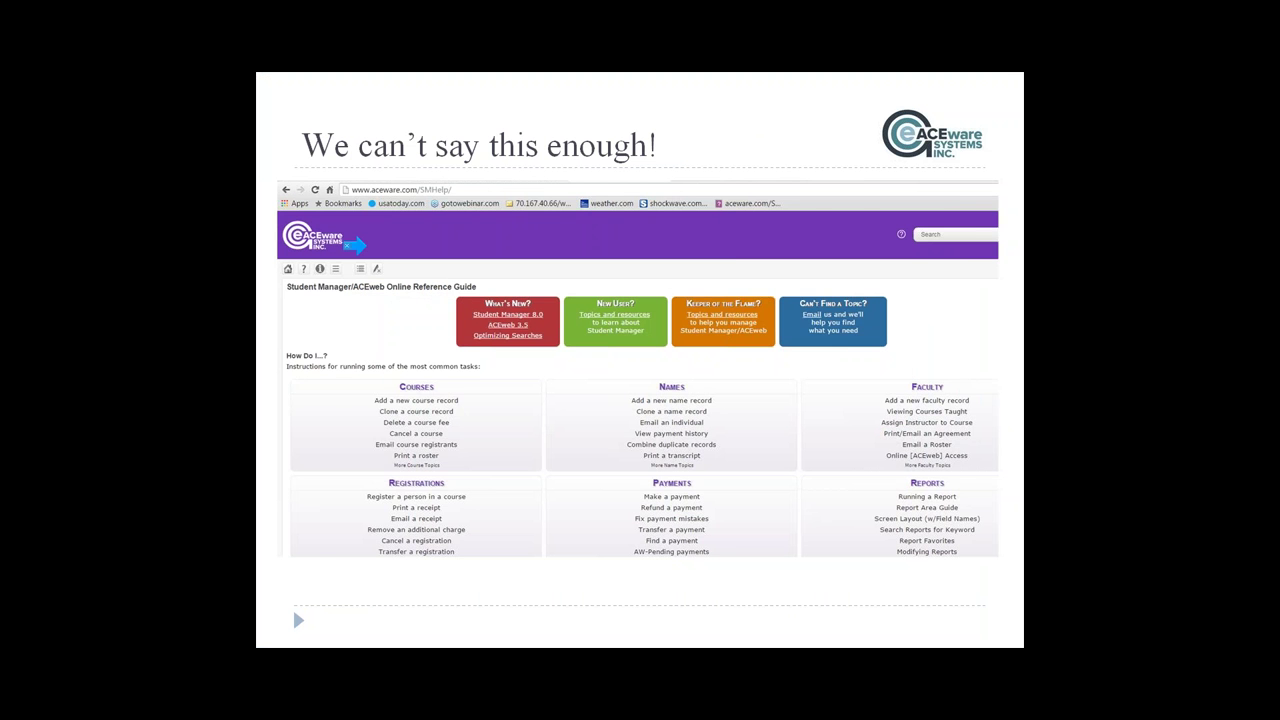
key("Right")
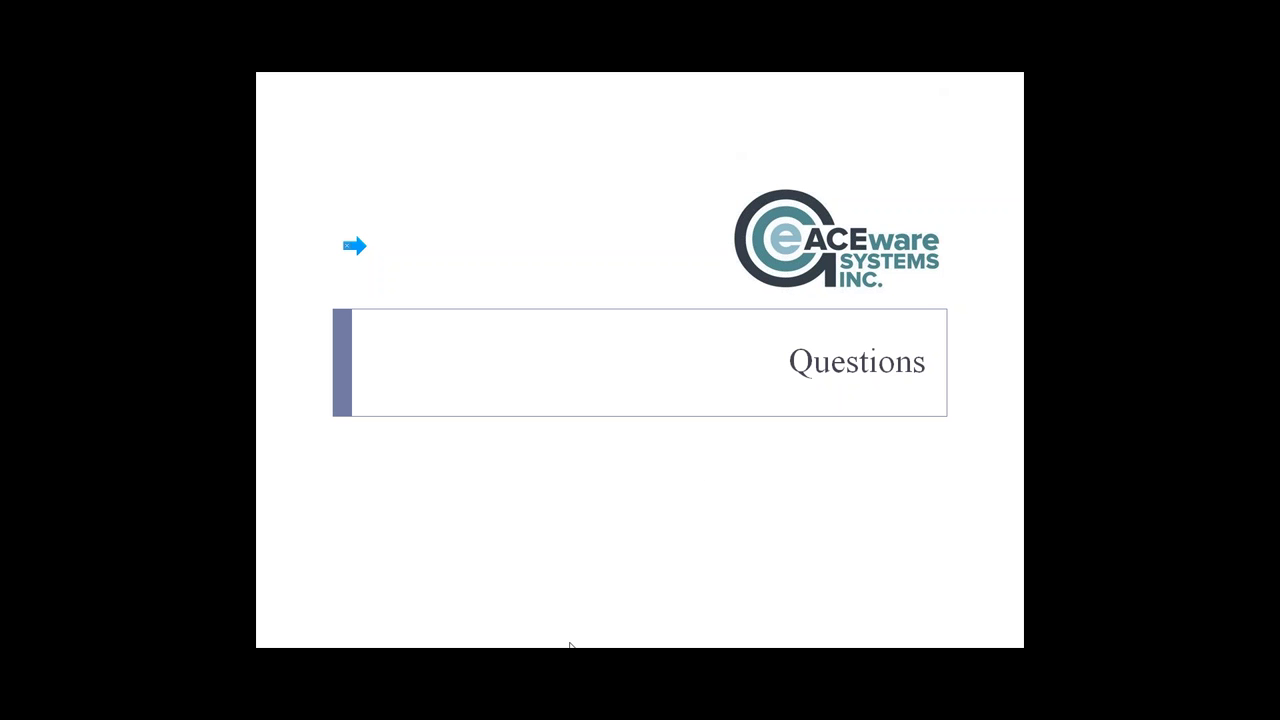
key("alt+Tab")
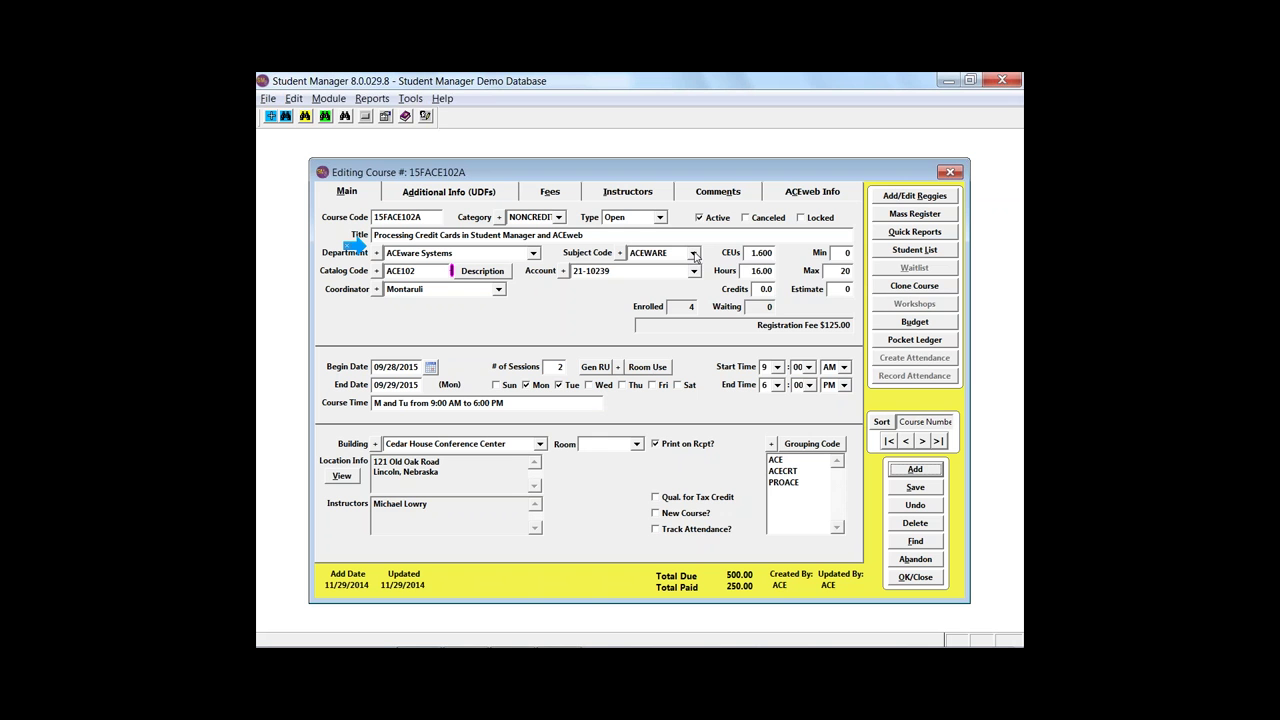
Step: Change the subject code of course 15FACE102A to CISCO and save the record
mouse_move(695, 256)
left_click(693, 253)
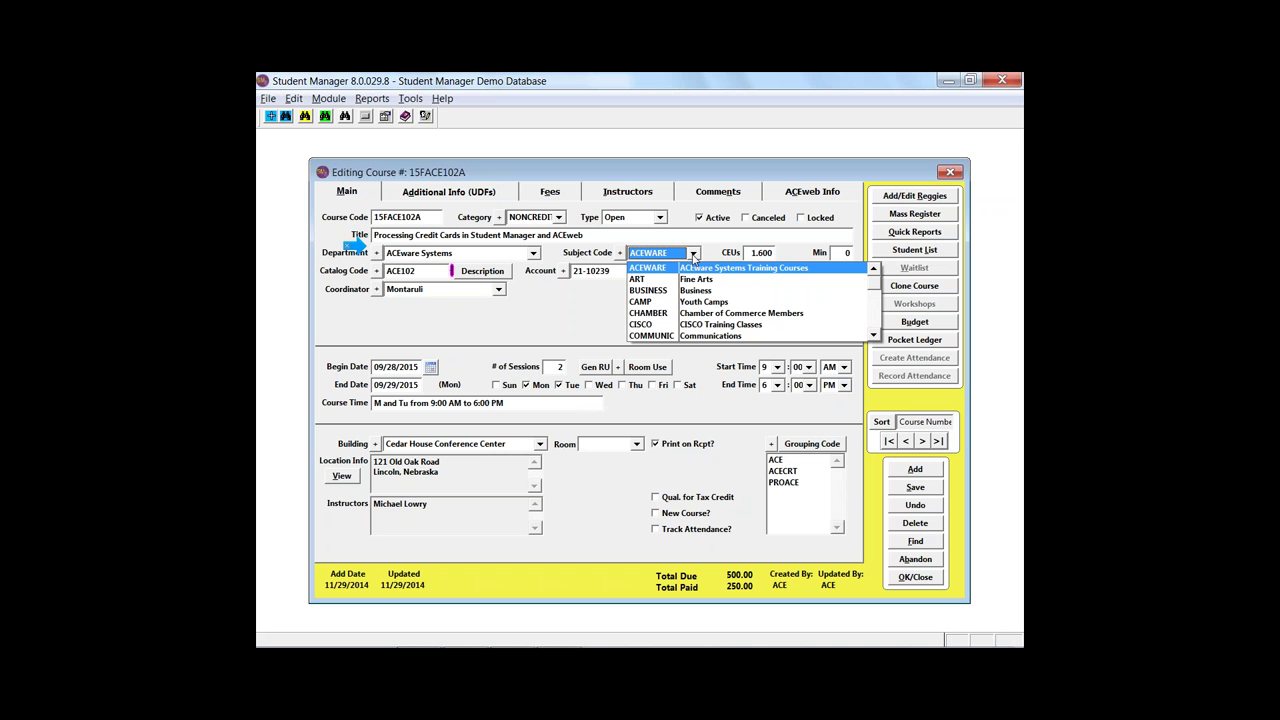
left_click(663, 325)
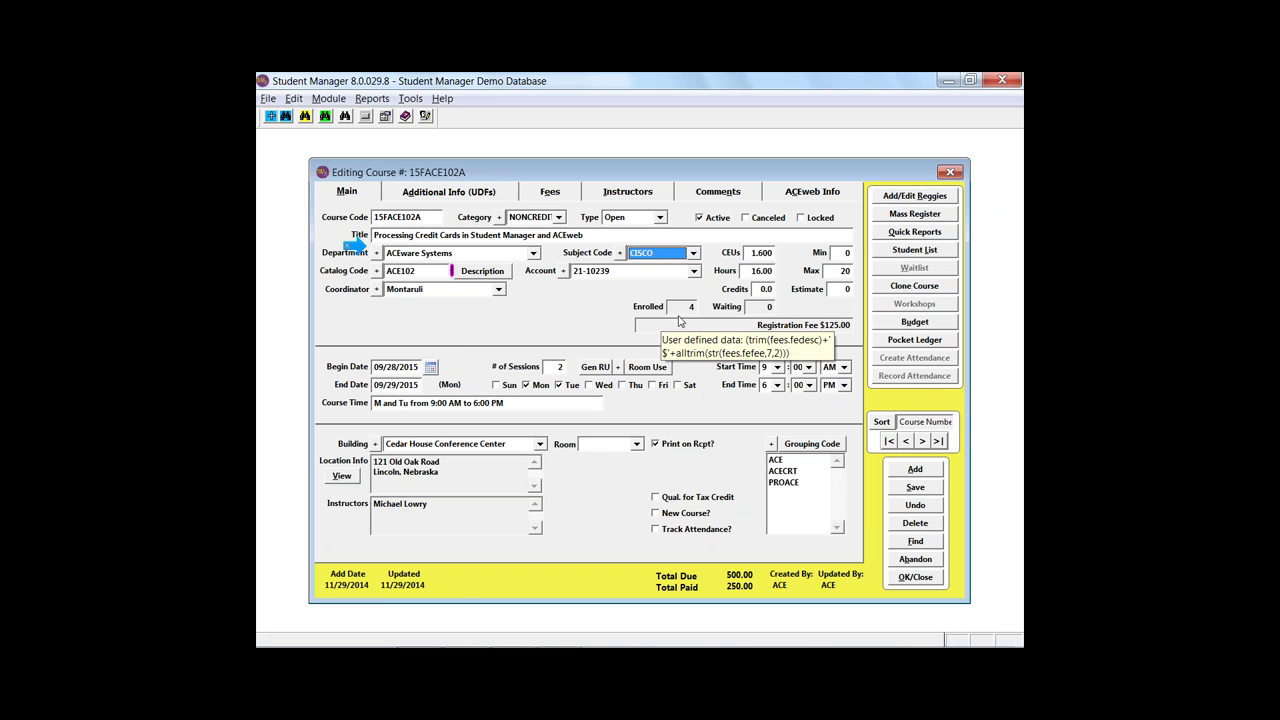
left_click(907, 490)
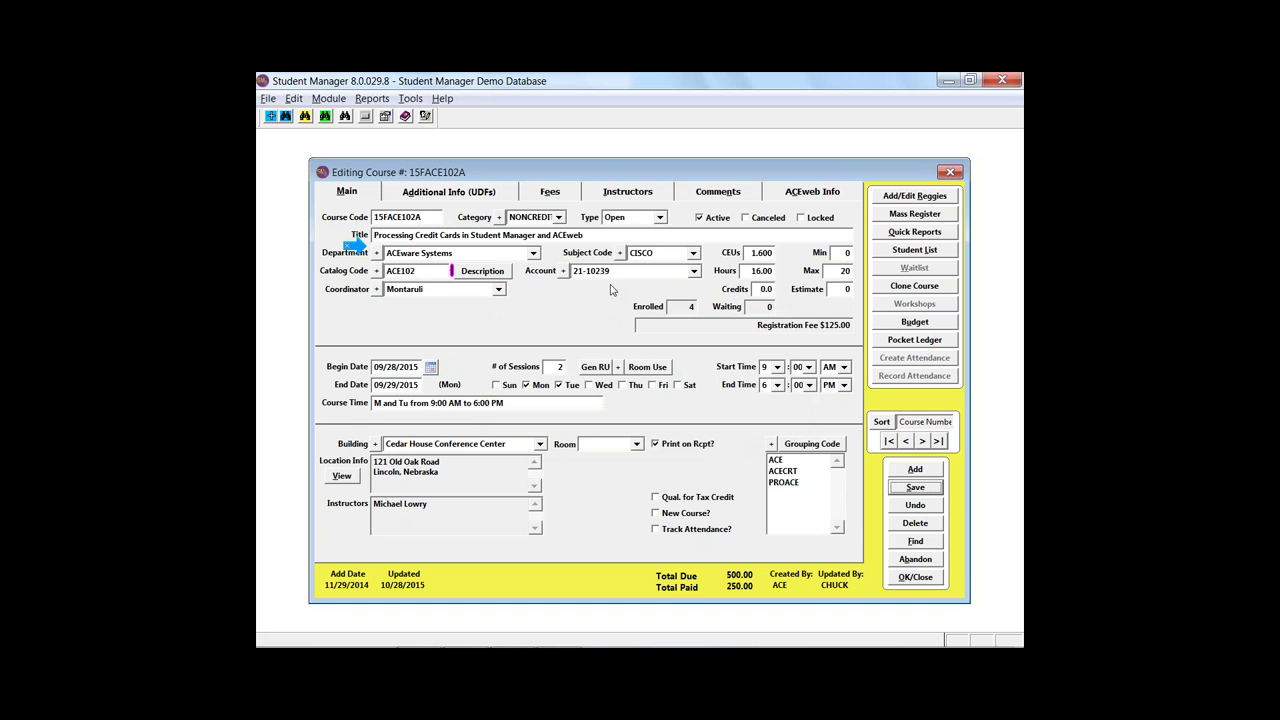
Step: Set the subject code of course 15FACE102A to ACEWARE and apply it to all registrants while starting a course search
left_click(694, 253)
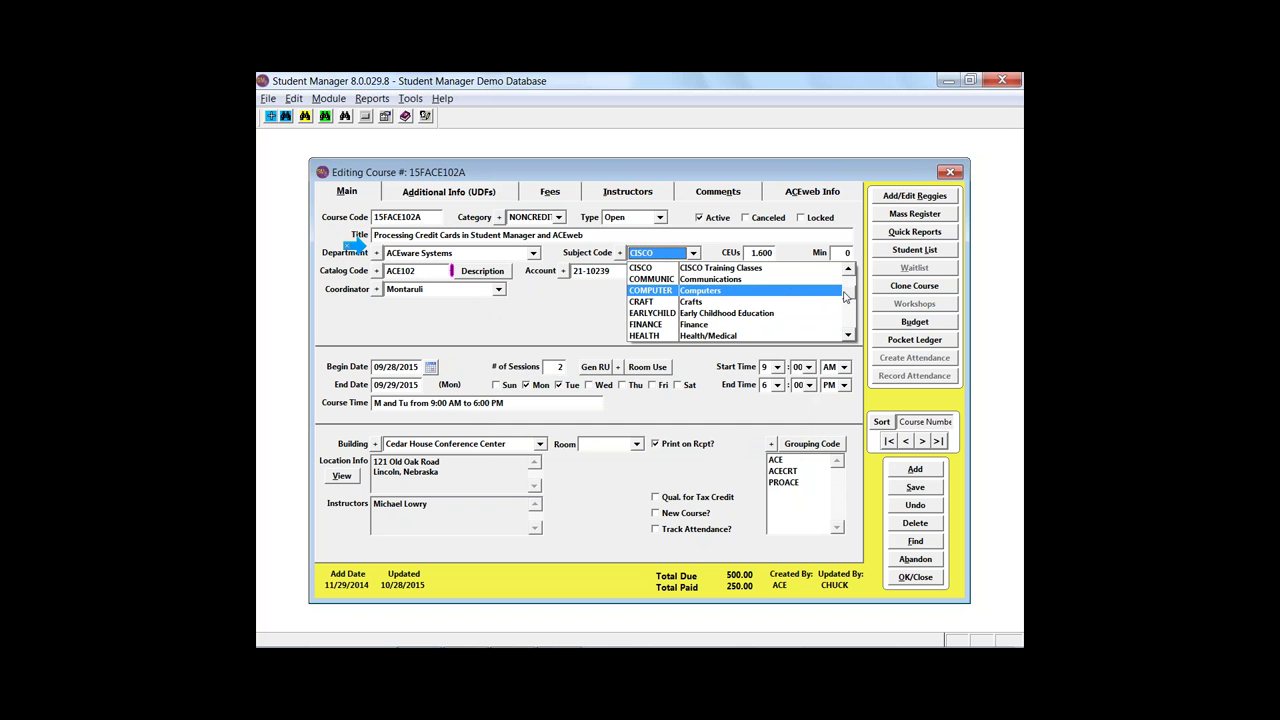
left_click_drag(845, 296, 852, 276)
key("Escape")
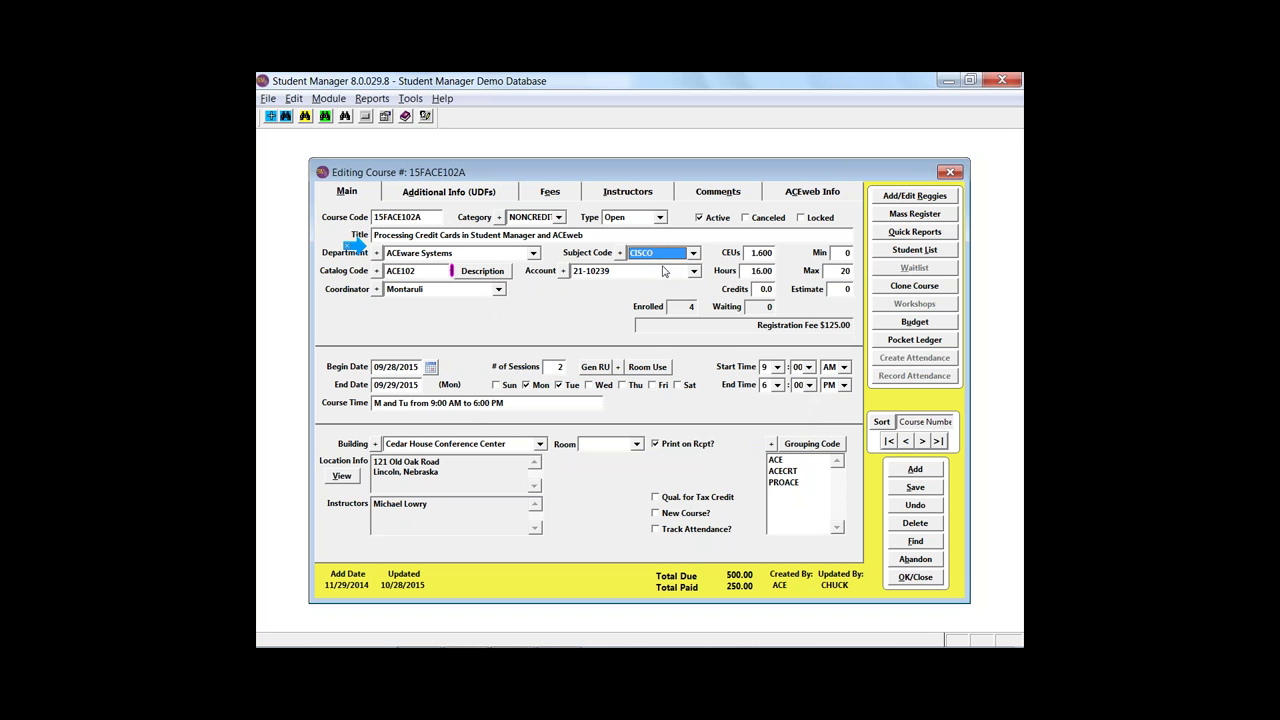
left_click(692, 256)
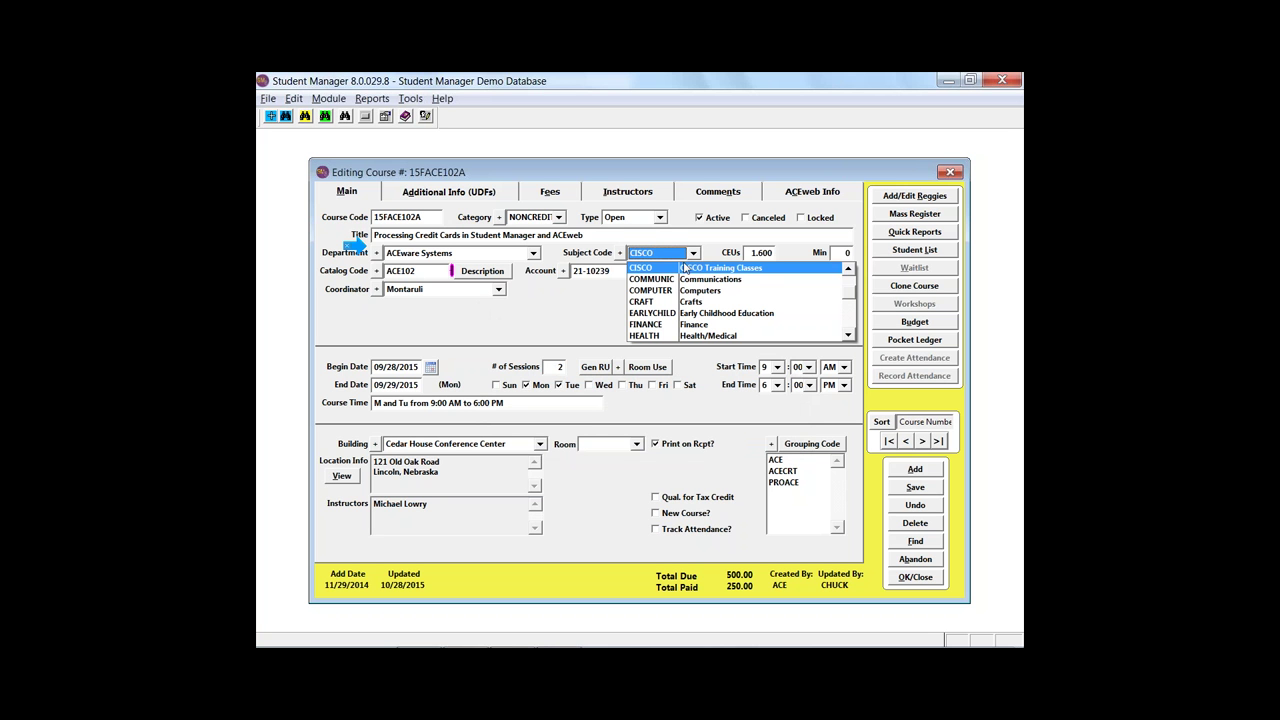
scroll(685, 268, "up", 3)
left_click(668, 268)
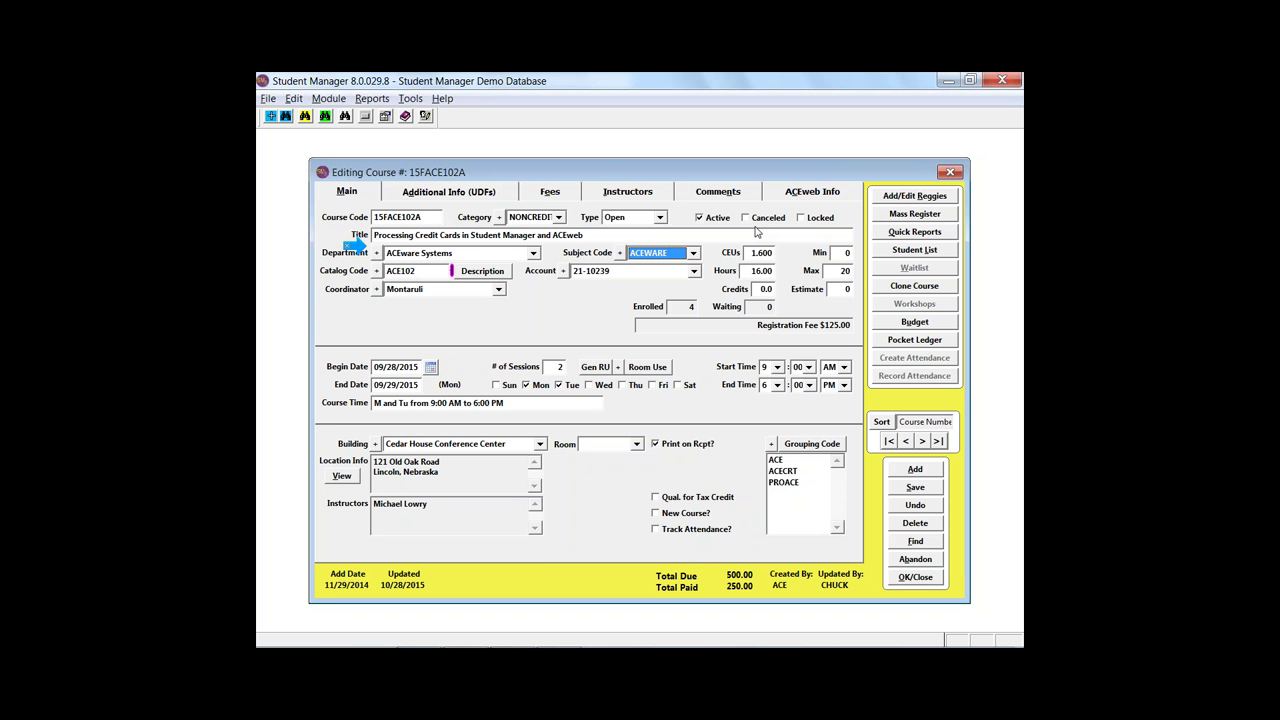
left_click(478, 403)
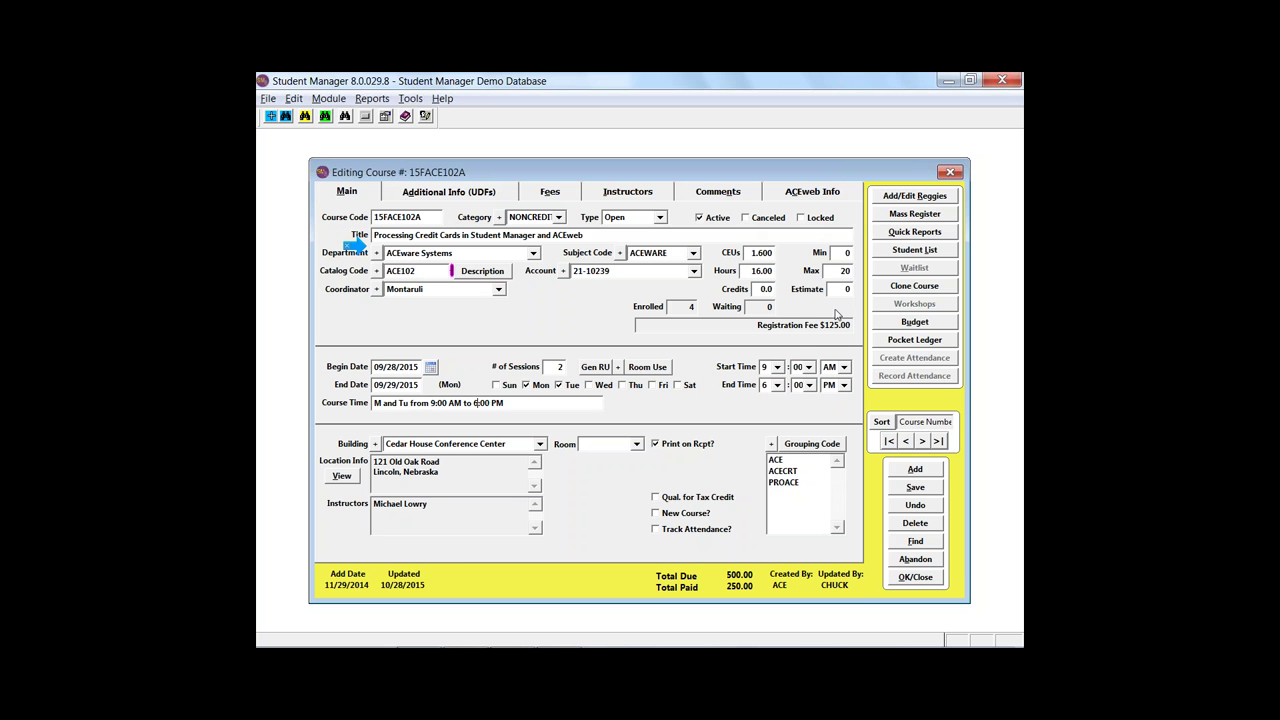
left_click(918, 541)
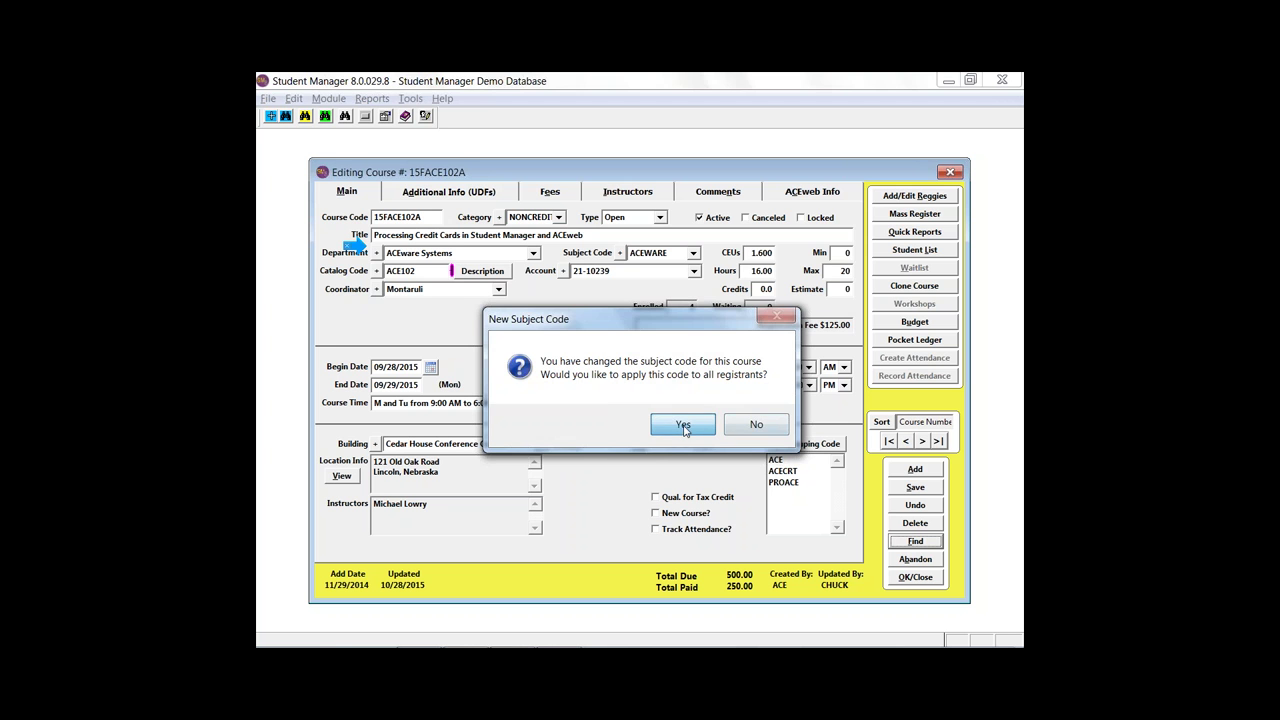
left_click(684, 426)
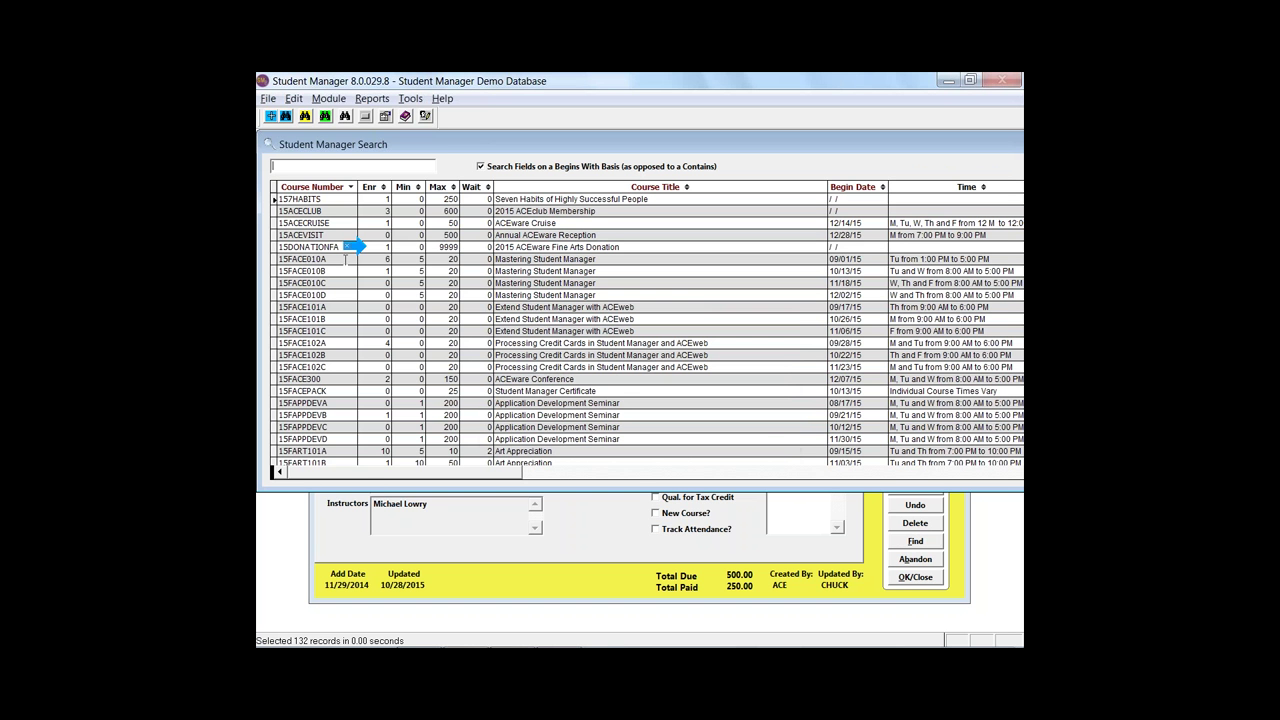
Step: Open course 15FACE010A from the search list, view its room use sessions, and return to the course record
left_click(345, 259)
double_click(345, 259)
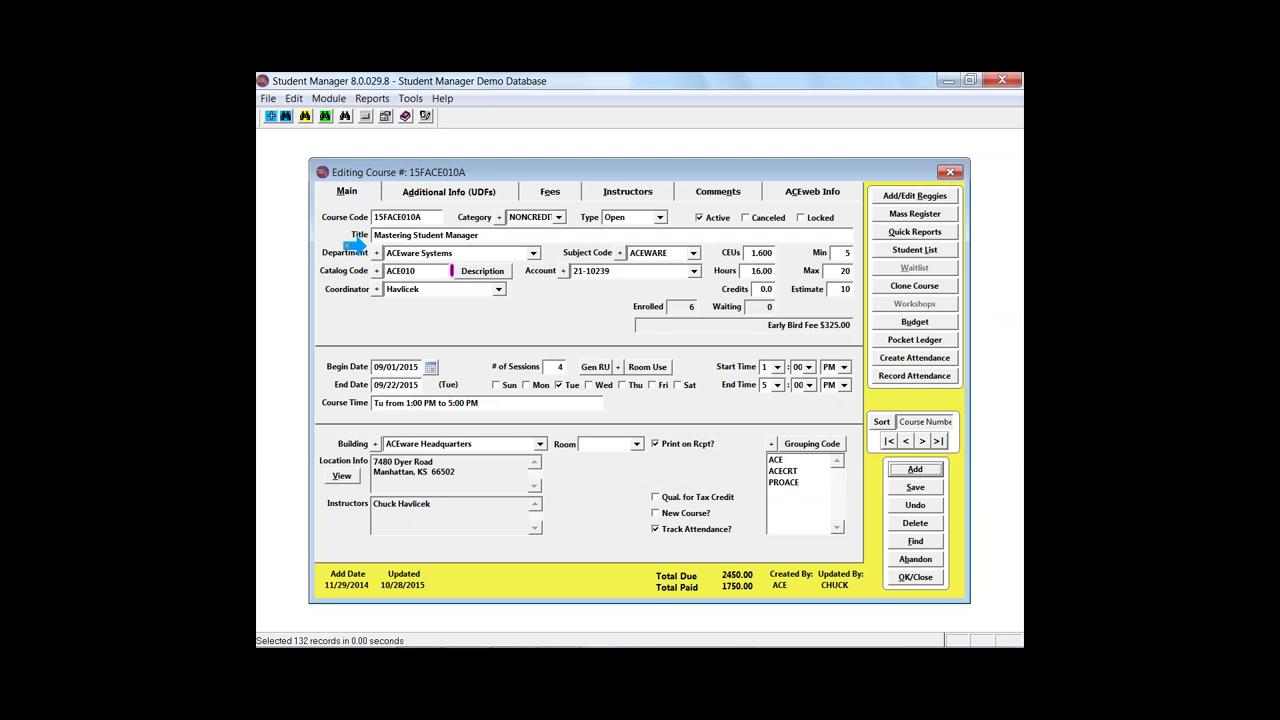
left_click(649, 369)
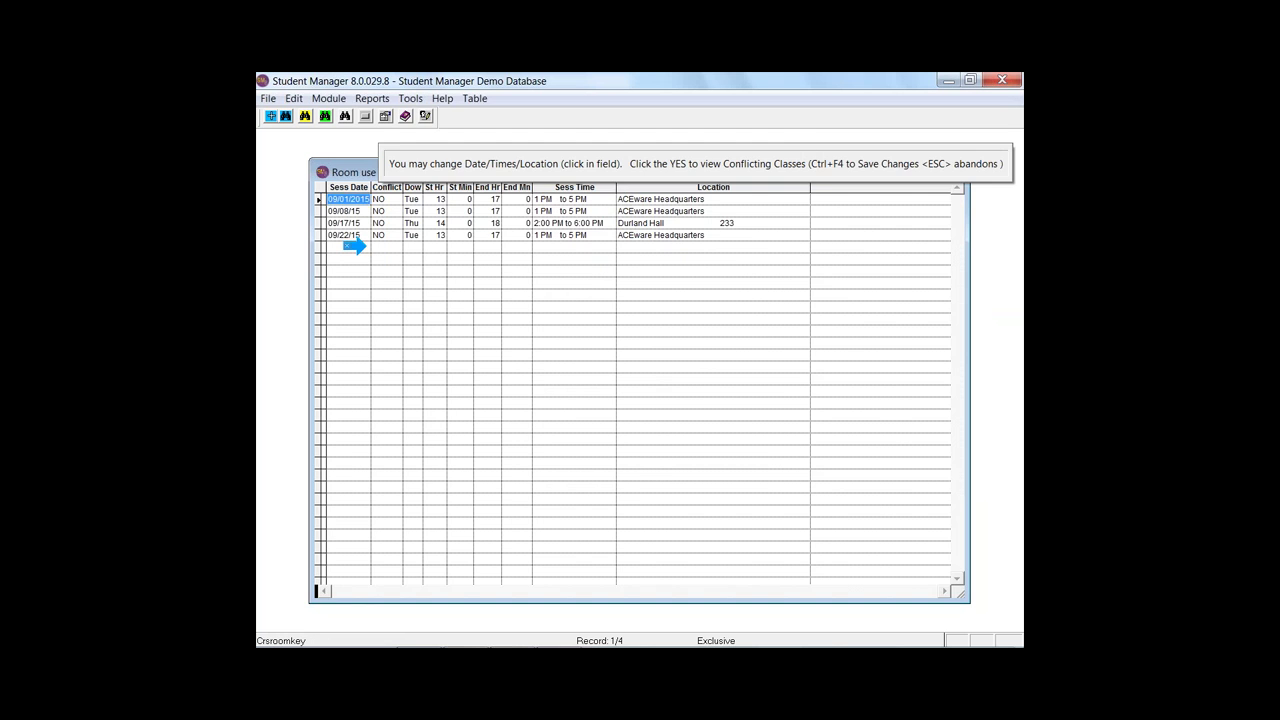
key("Escape")
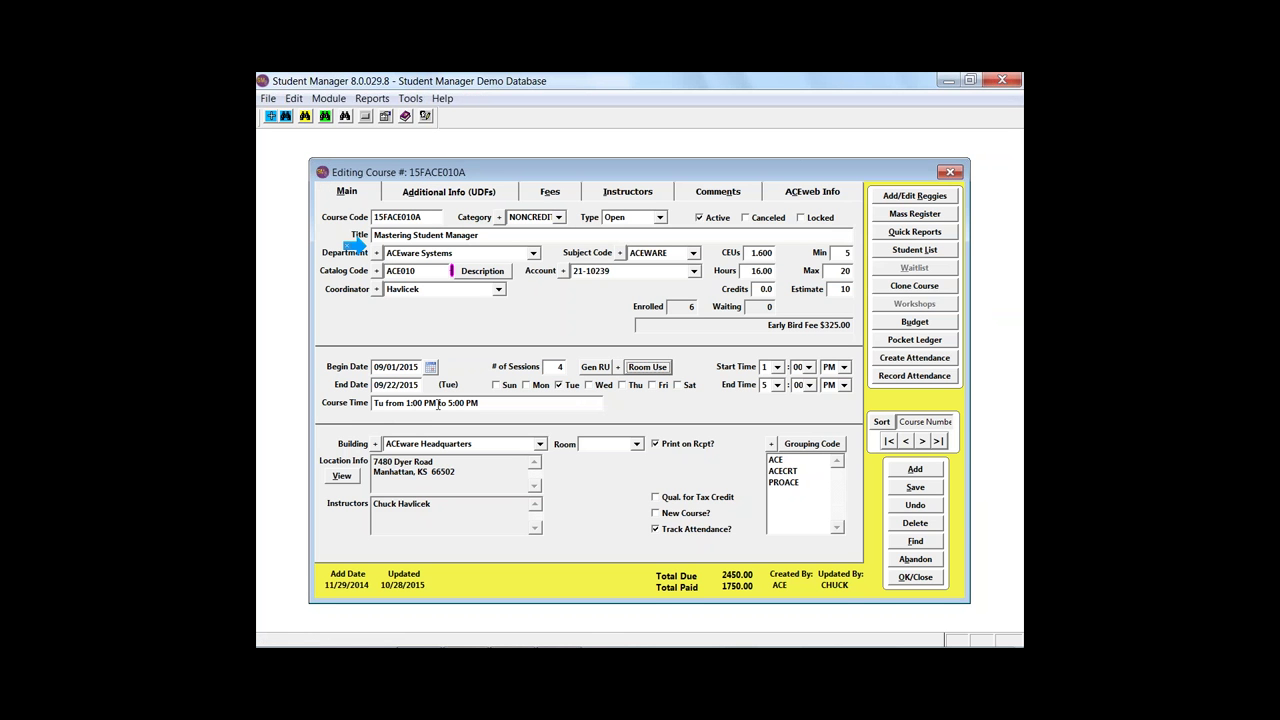
Step: Append "(except 9/21 meets 2-6" to the Course Time description of course 15FACE010A
left_click(487, 403)
type("(except 9/21 meets")
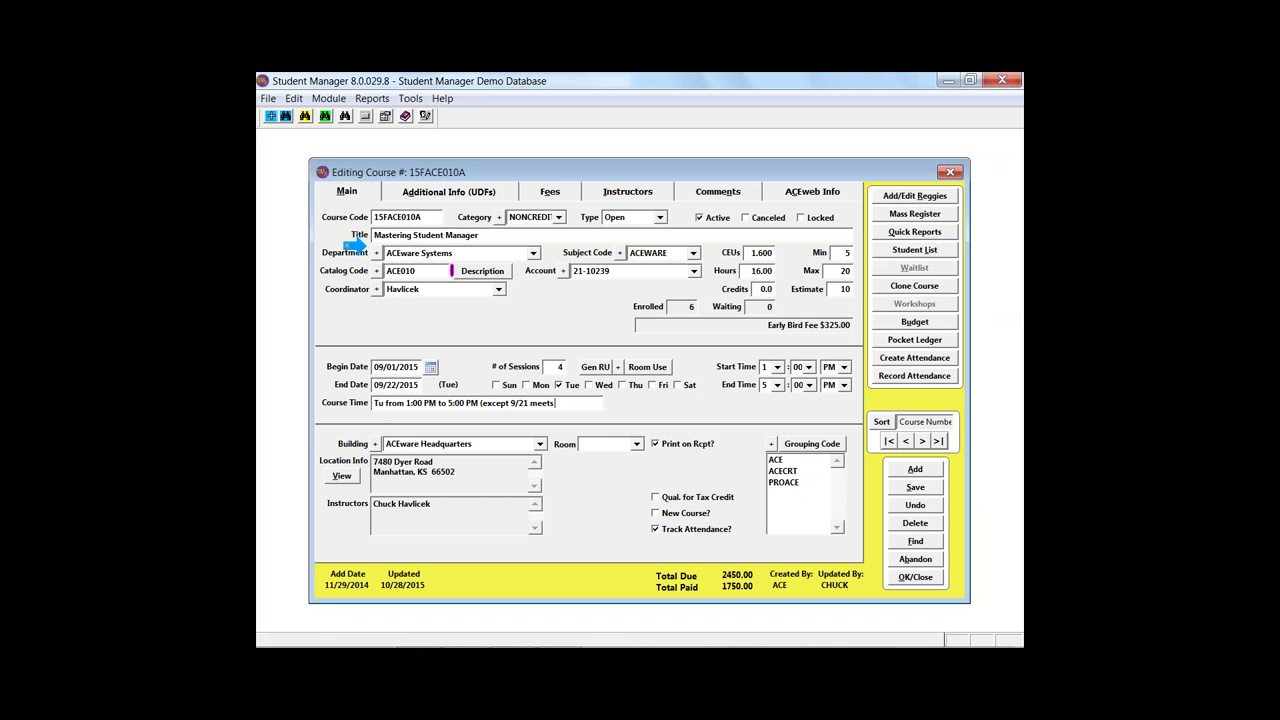
type(" 2 -")
key("Tab")
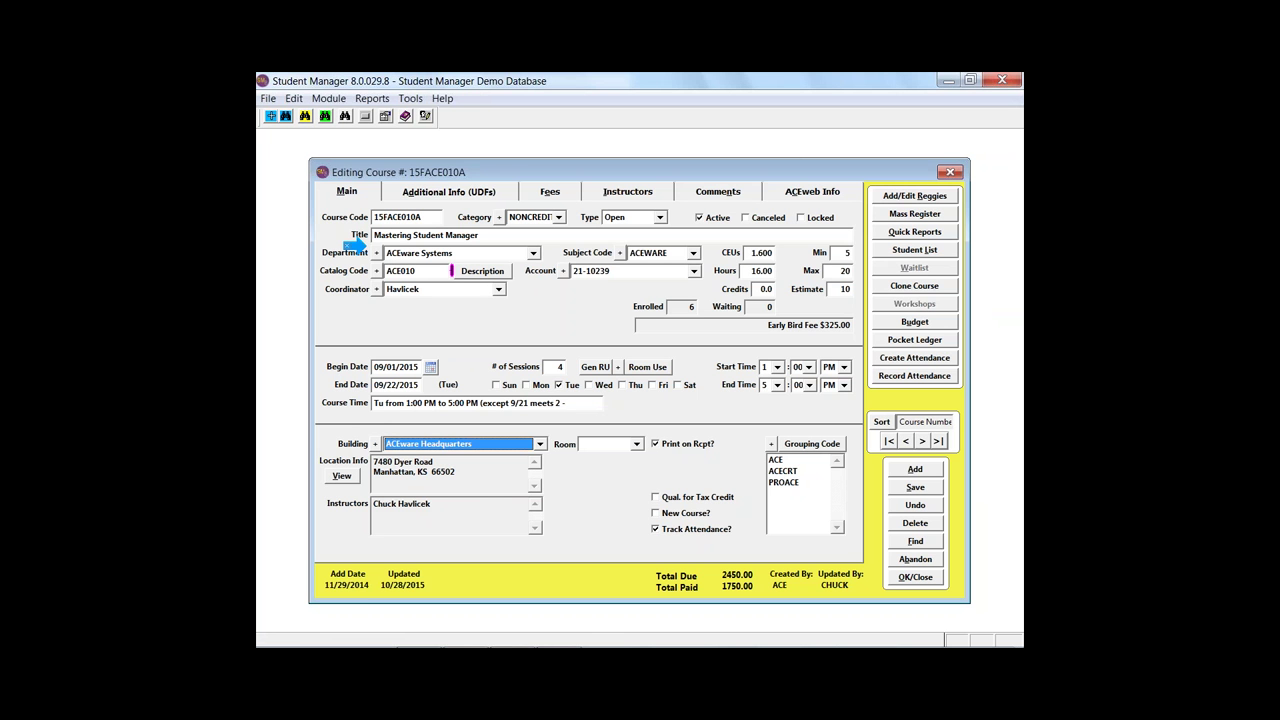
left_click(561, 403)
type("6")
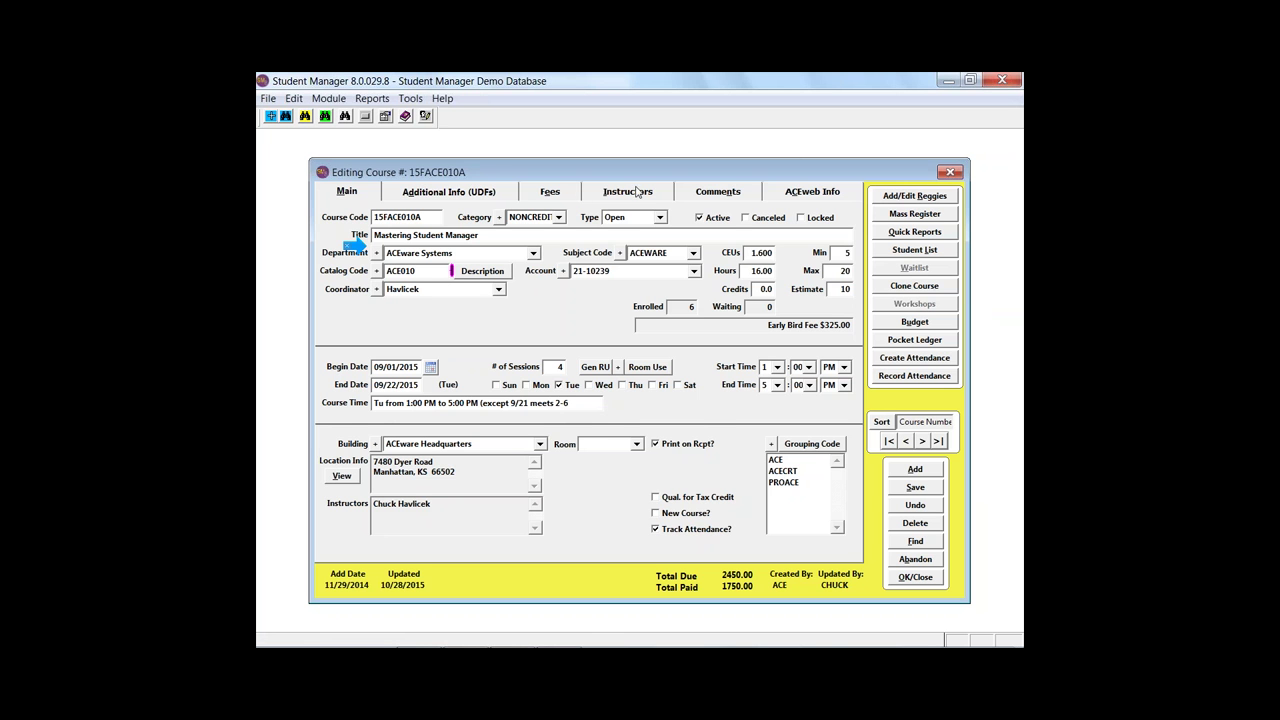
Step: Review the registration warning message option in the course's comments and the registration times and notification fields in its additional information
left_click(680, 192)
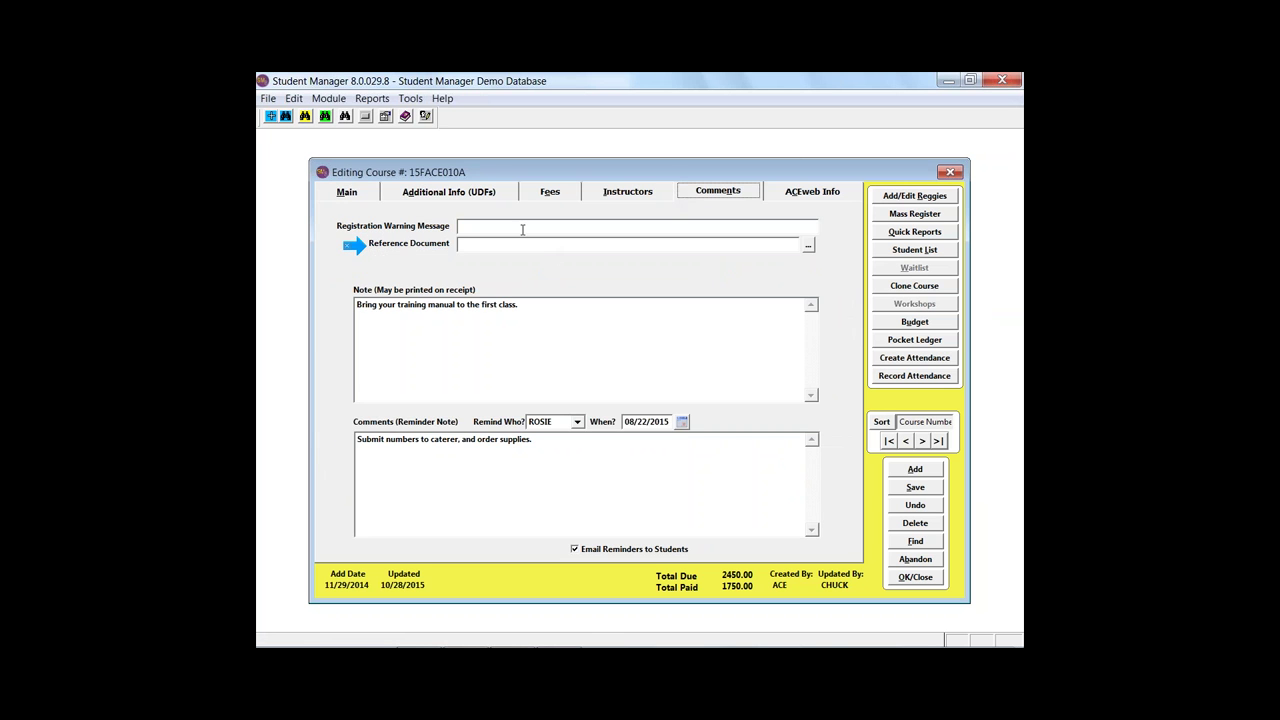
mouse_move(503, 229)
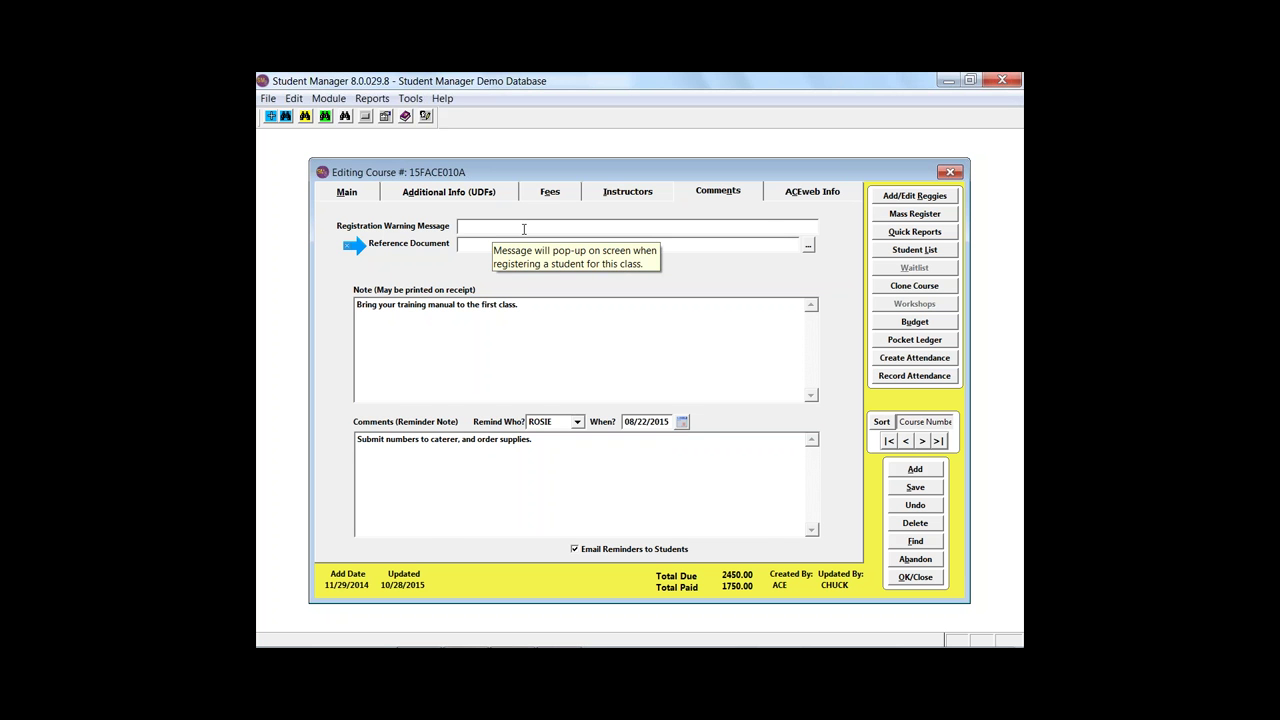
left_click(337, 190)
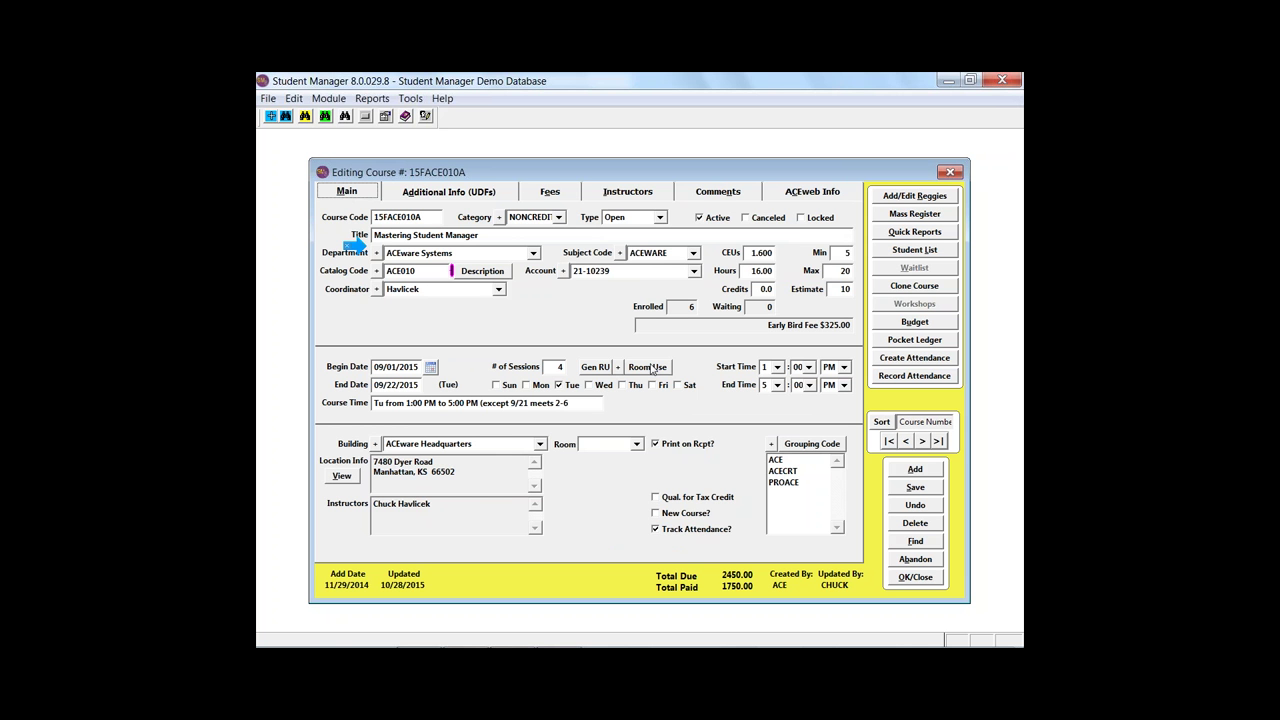
left_click(500, 196)
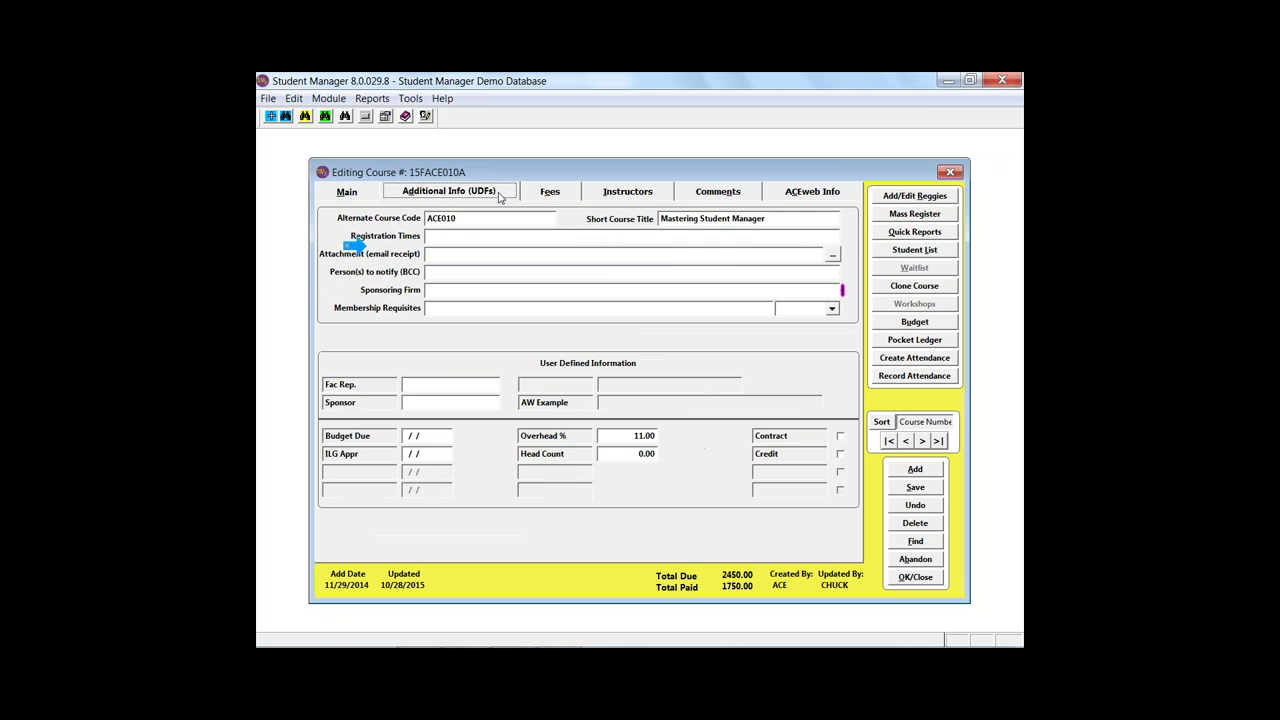
left_click(444, 272)
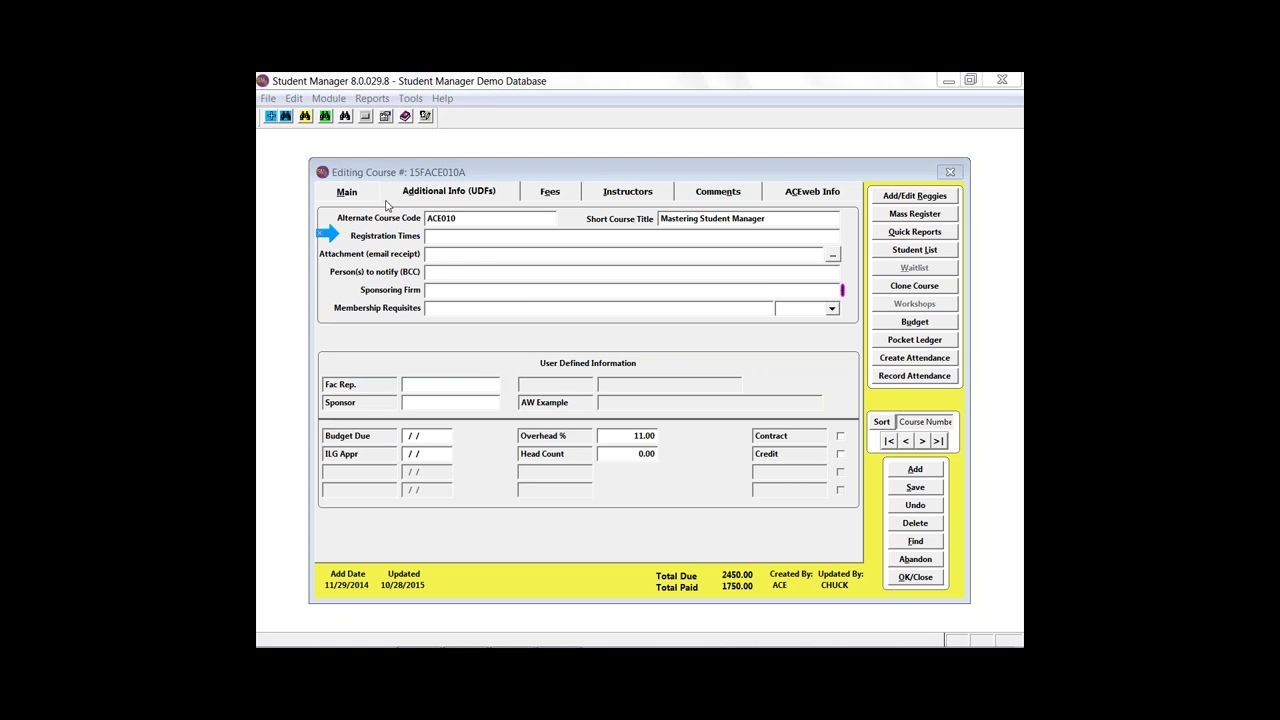
Step: Check the Staff Fee among the course's main fees and close the record, updating the instructor venue information to match
left_click(548, 192)
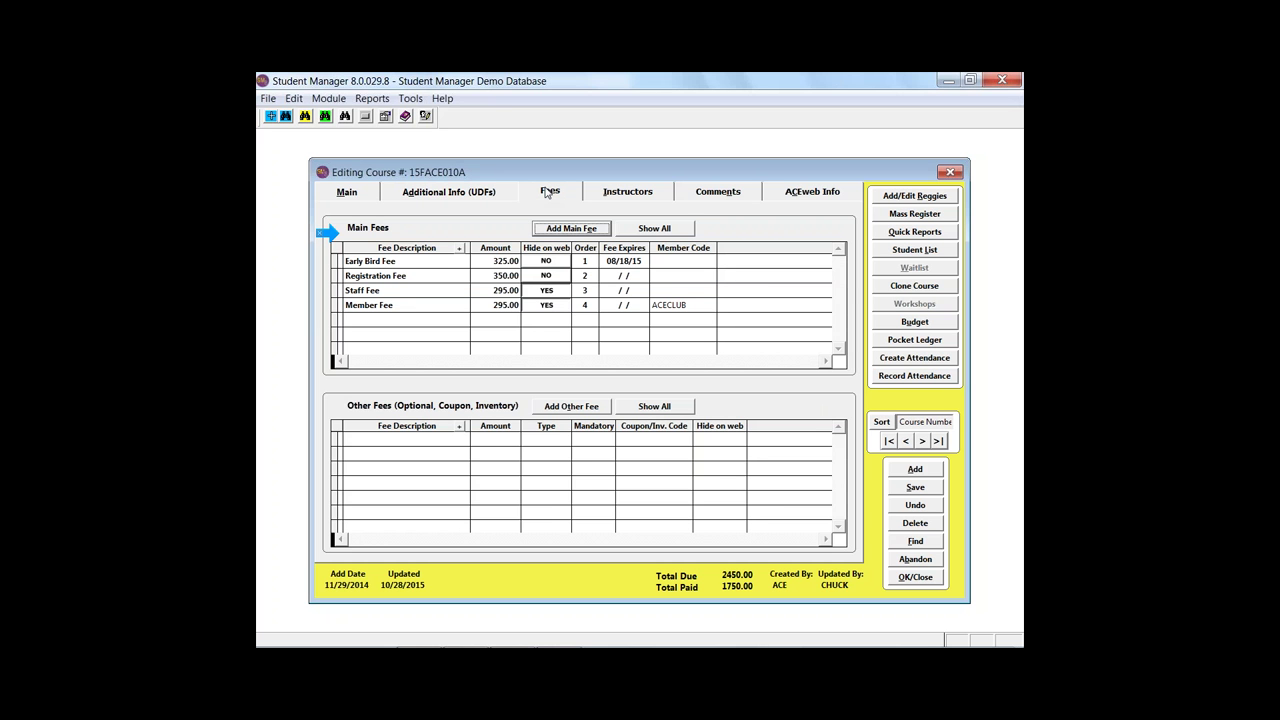
left_click(421, 292)
left_click(419, 297)
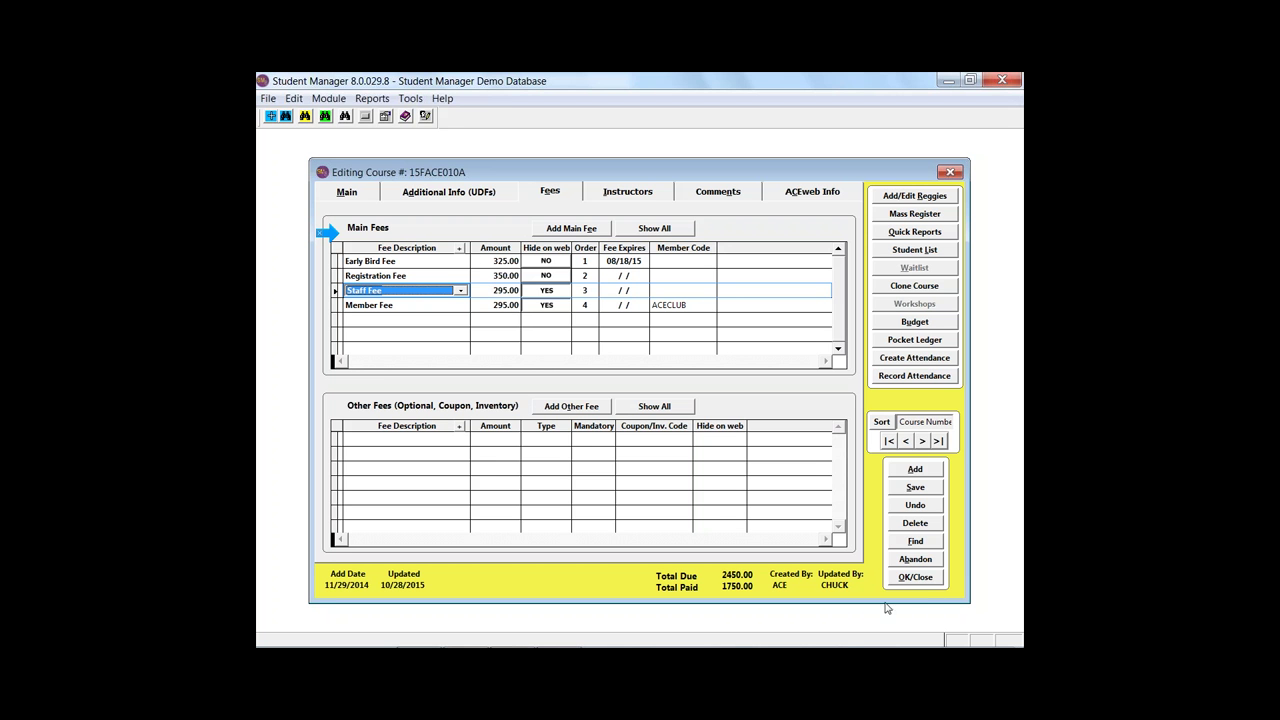
left_click(915, 577)
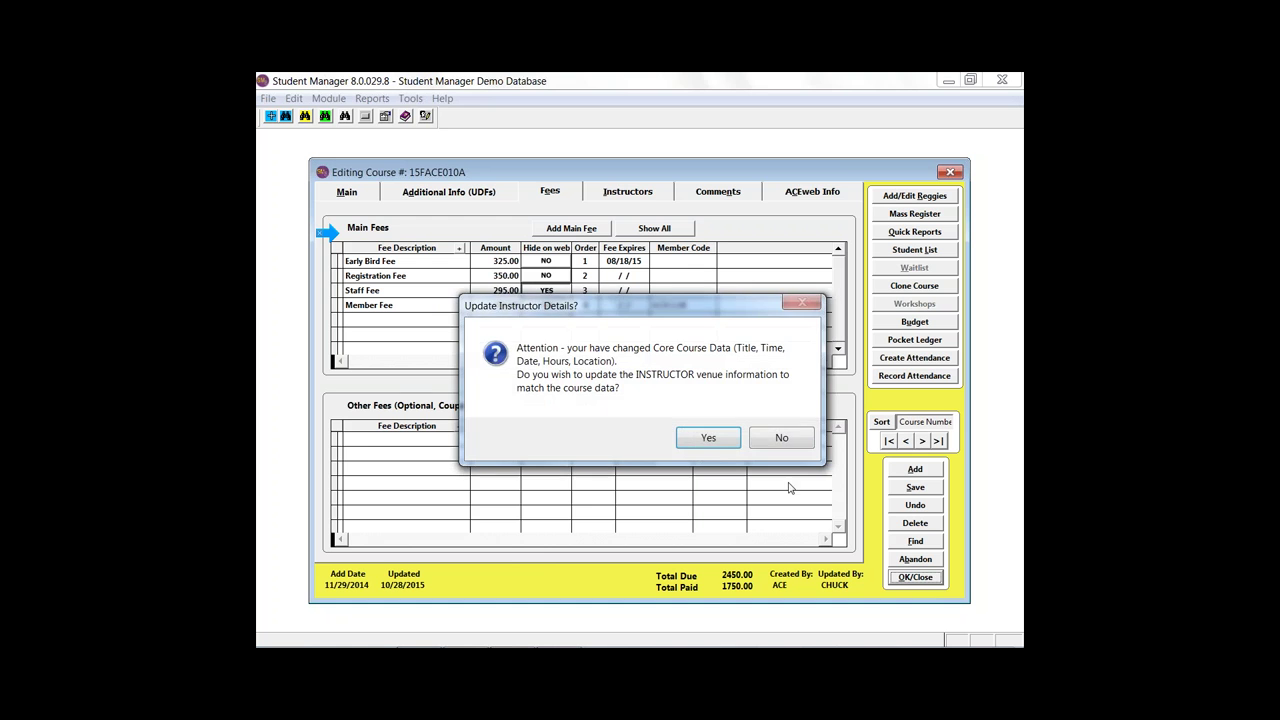
left_click(708, 439)
Step: Look up the name records and open the one for the ACEware Systems, Inc. person in Wichita
left_click(642, 304)
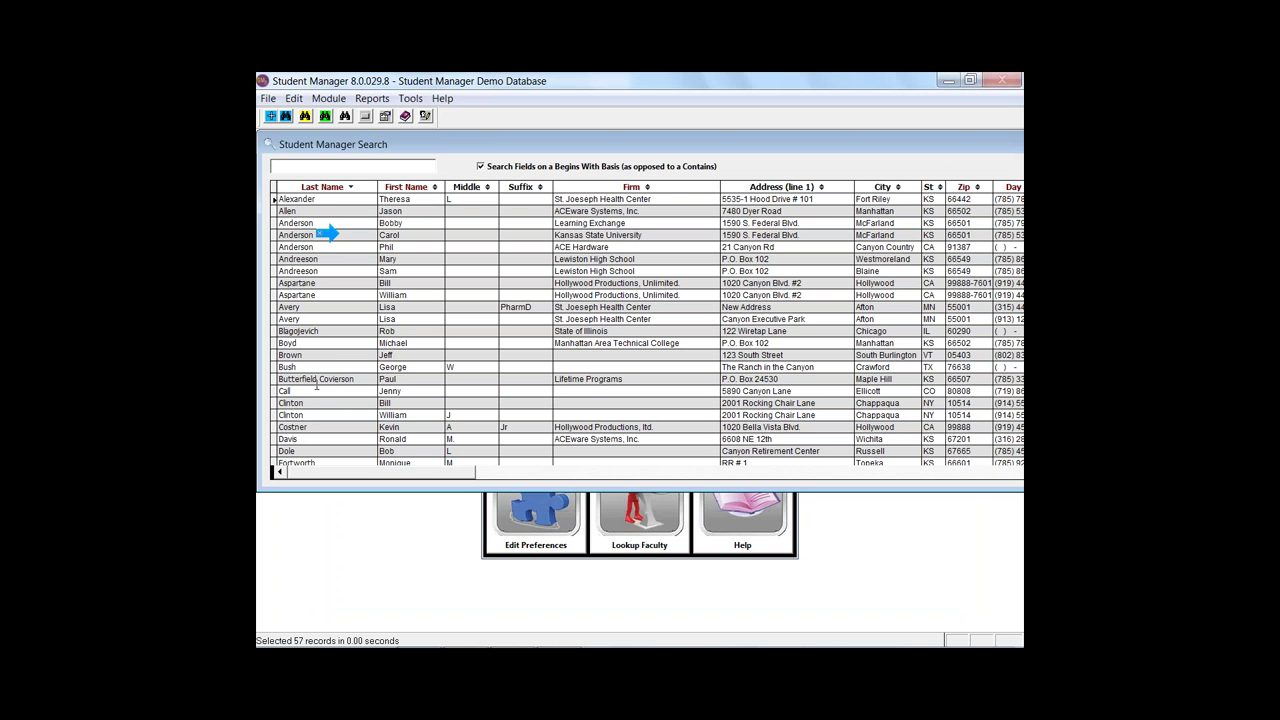
double_click(320, 439)
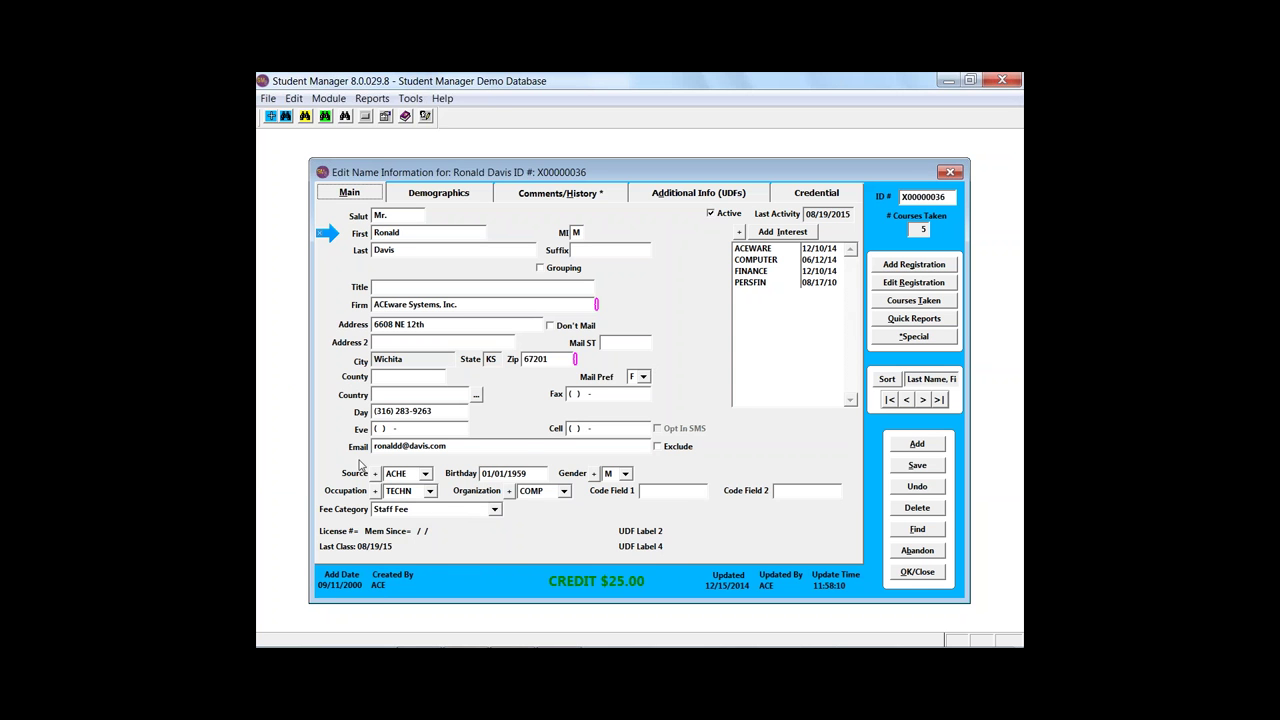
Step: Set the person's Fee Category to Staff Fee and save the name record
left_click(494, 510)
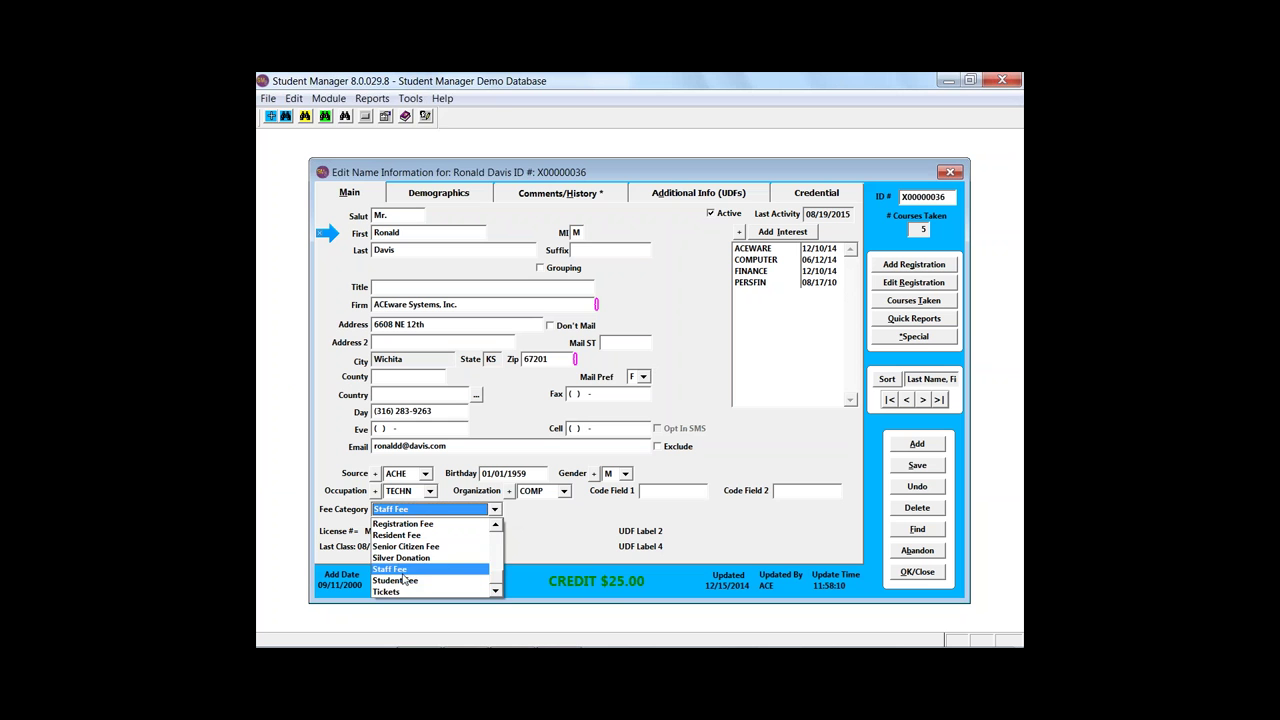
left_click(404, 570)
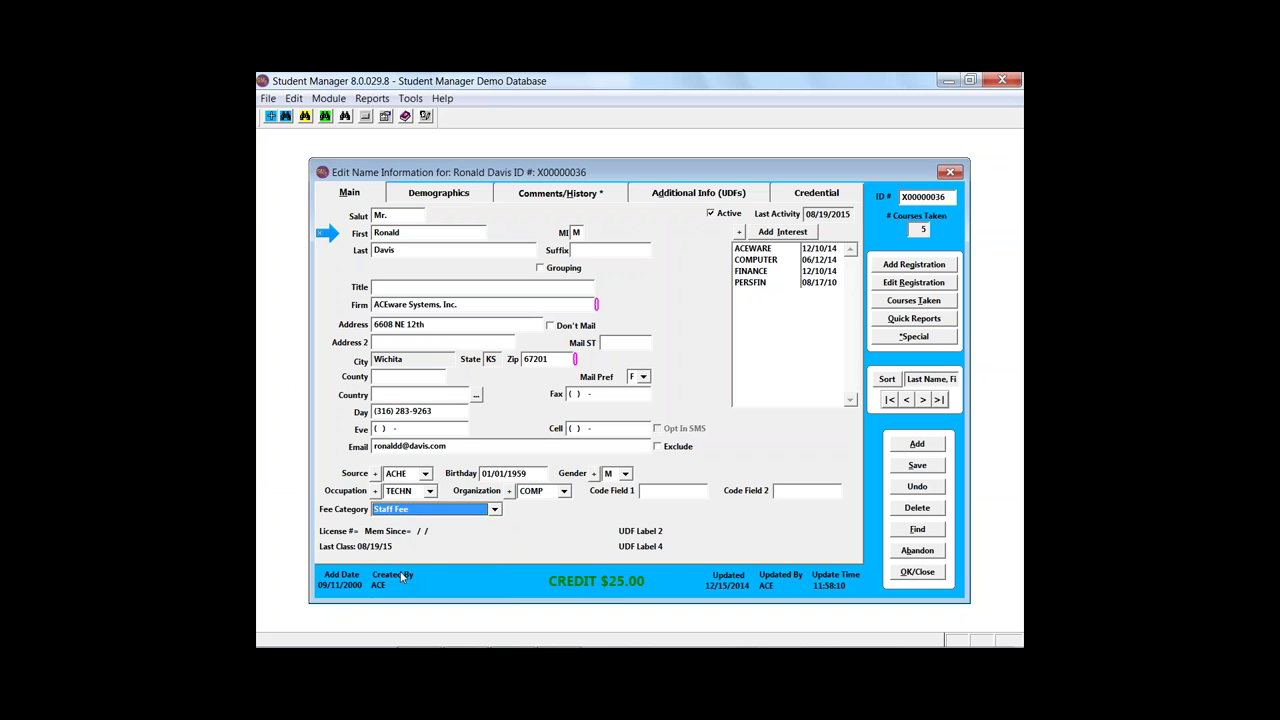
left_click(430, 511)
left_click(430, 511)
left_click(917, 467)
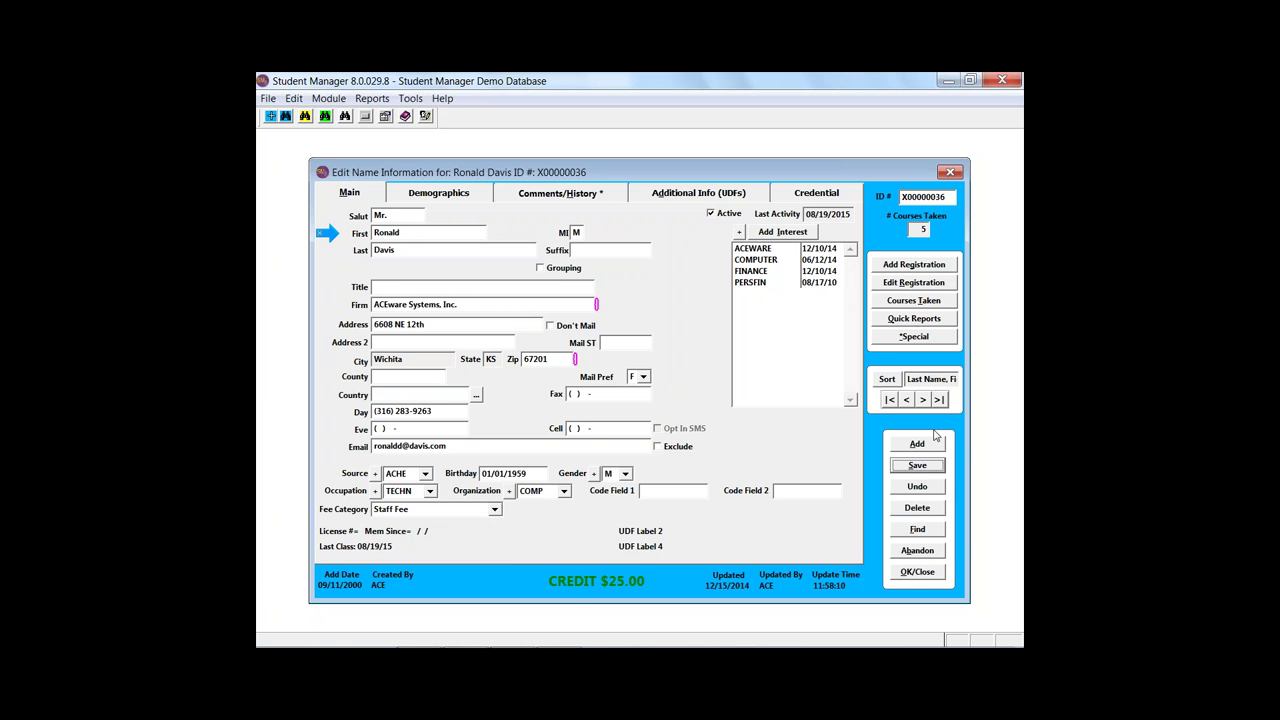
Step: Review the courses taken by the current person, and those of the person in Ellicott, CO, a few name records earlier
left_click(923, 304)
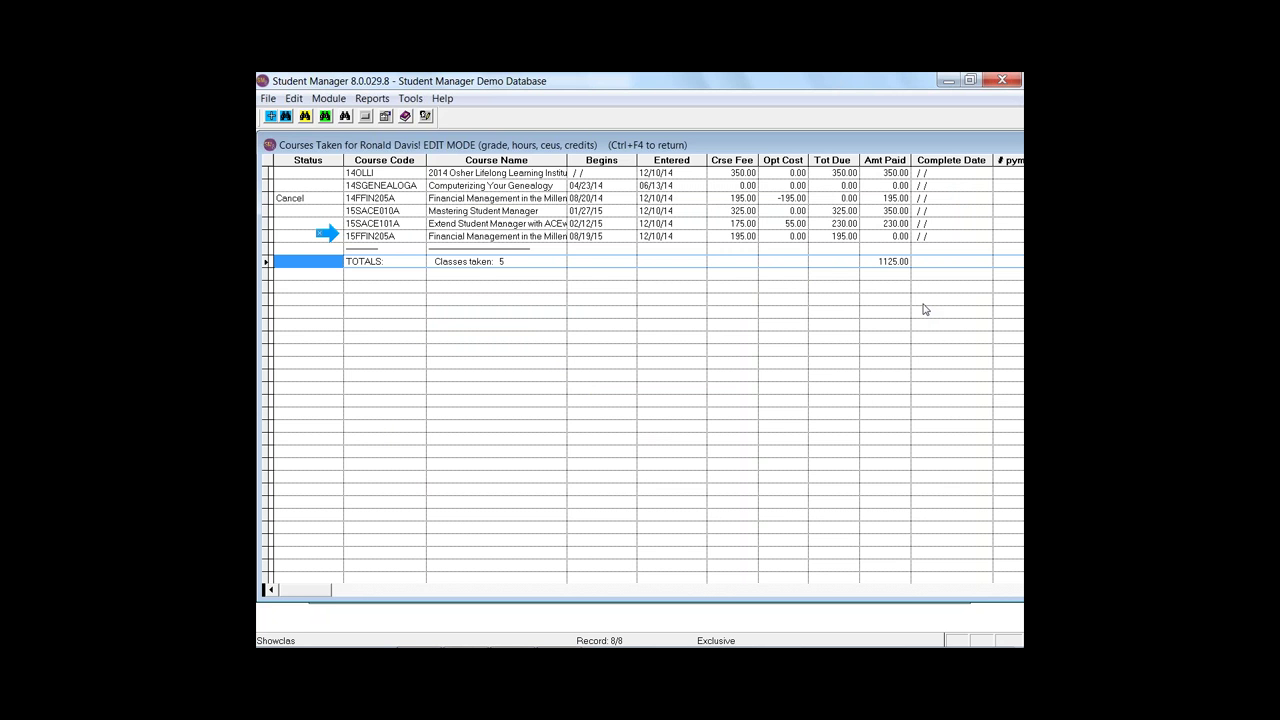
key("ctrl+F4")
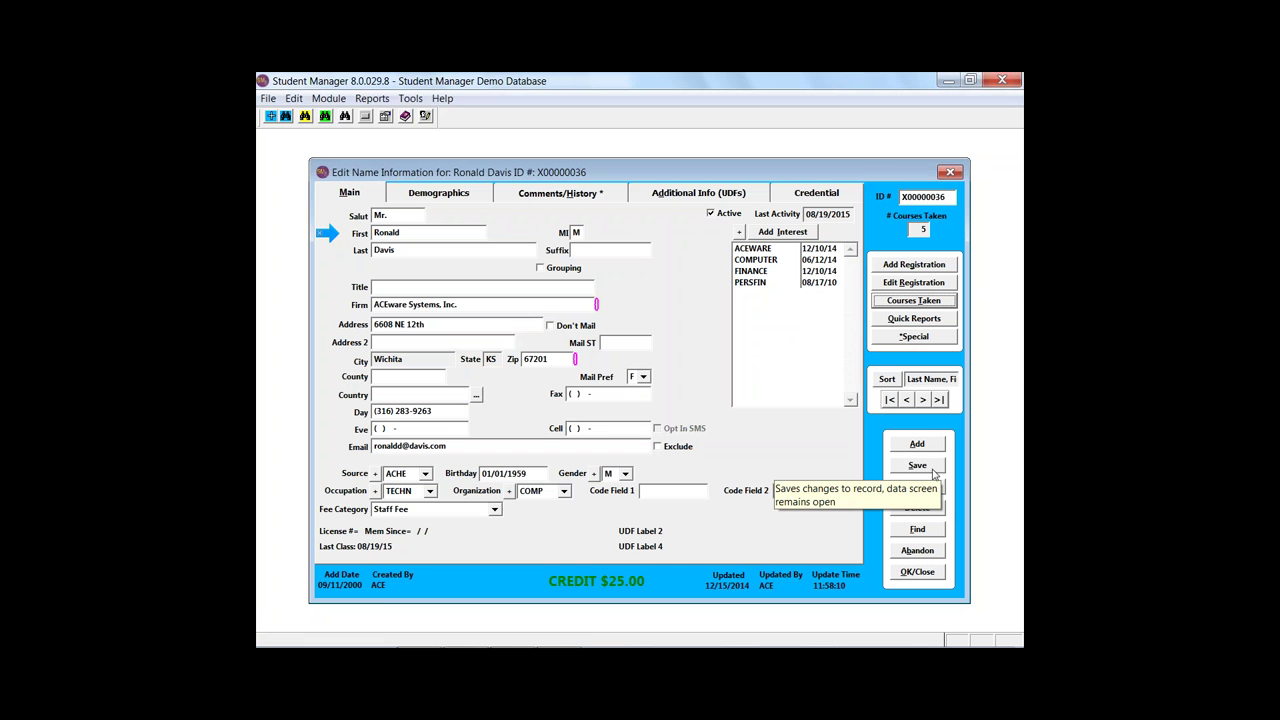
left_click(907, 400)
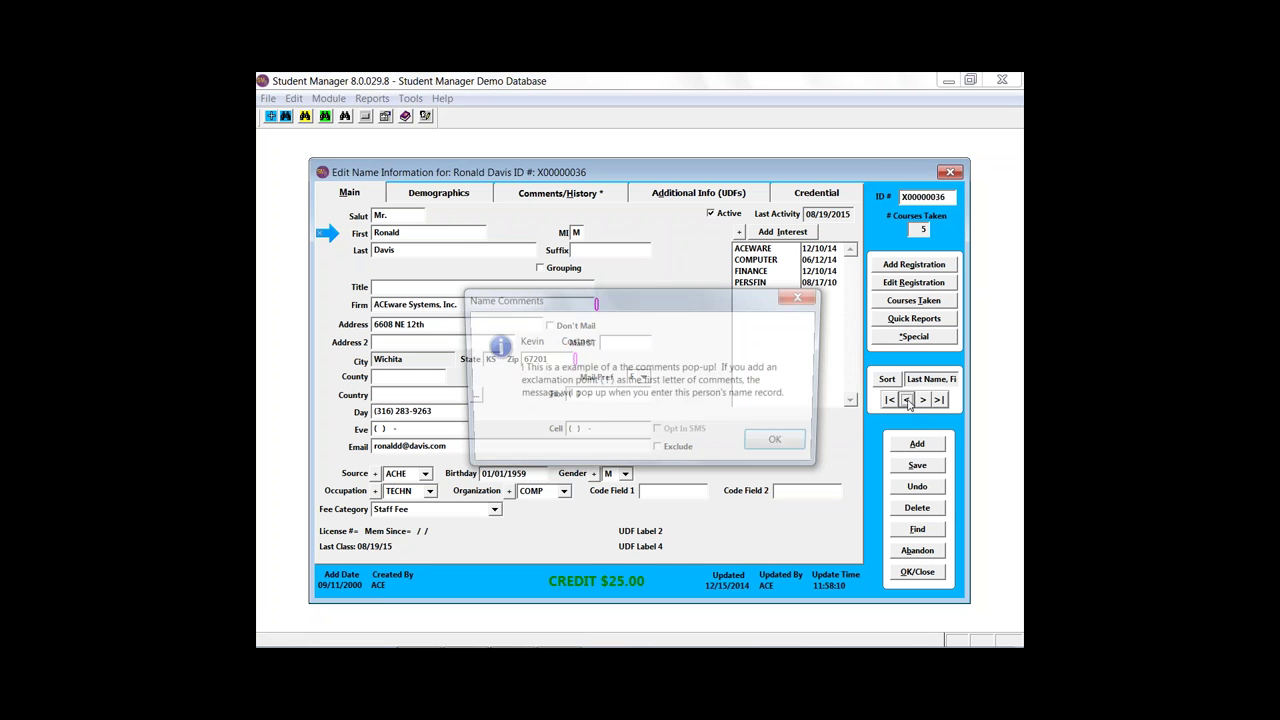
left_click(768, 436)
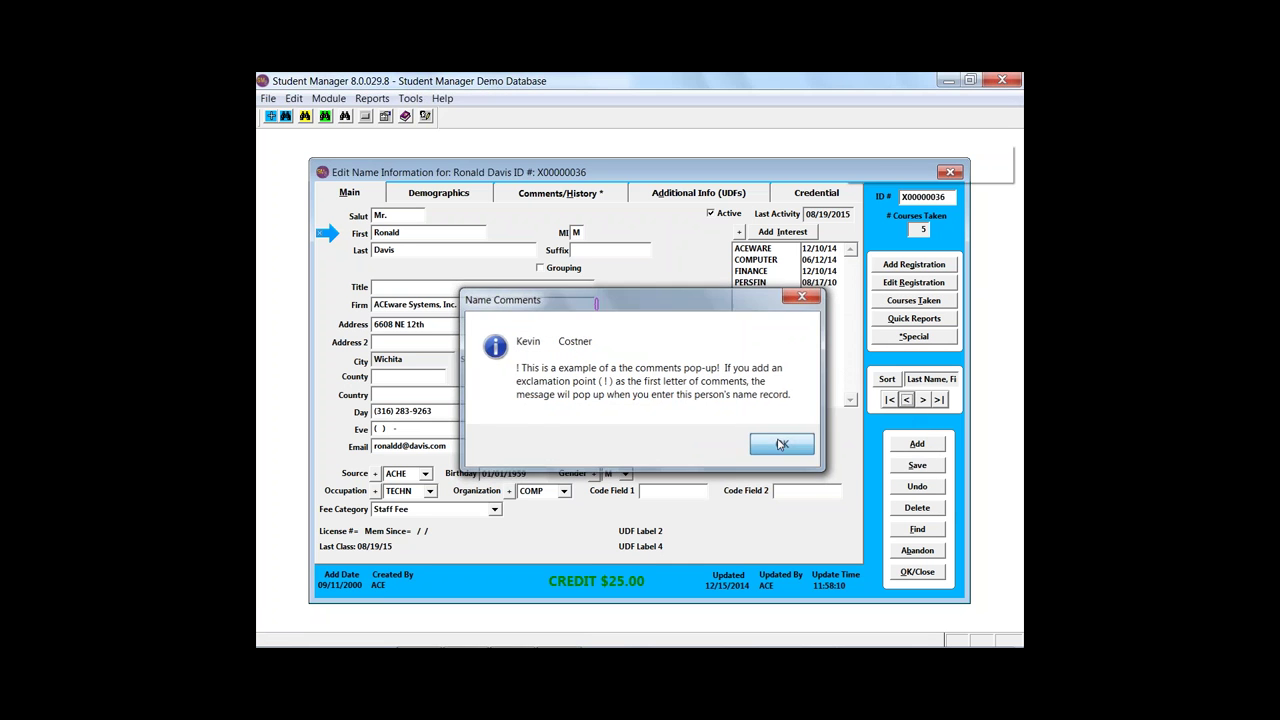
left_click(906, 400)
left_click(906, 400)
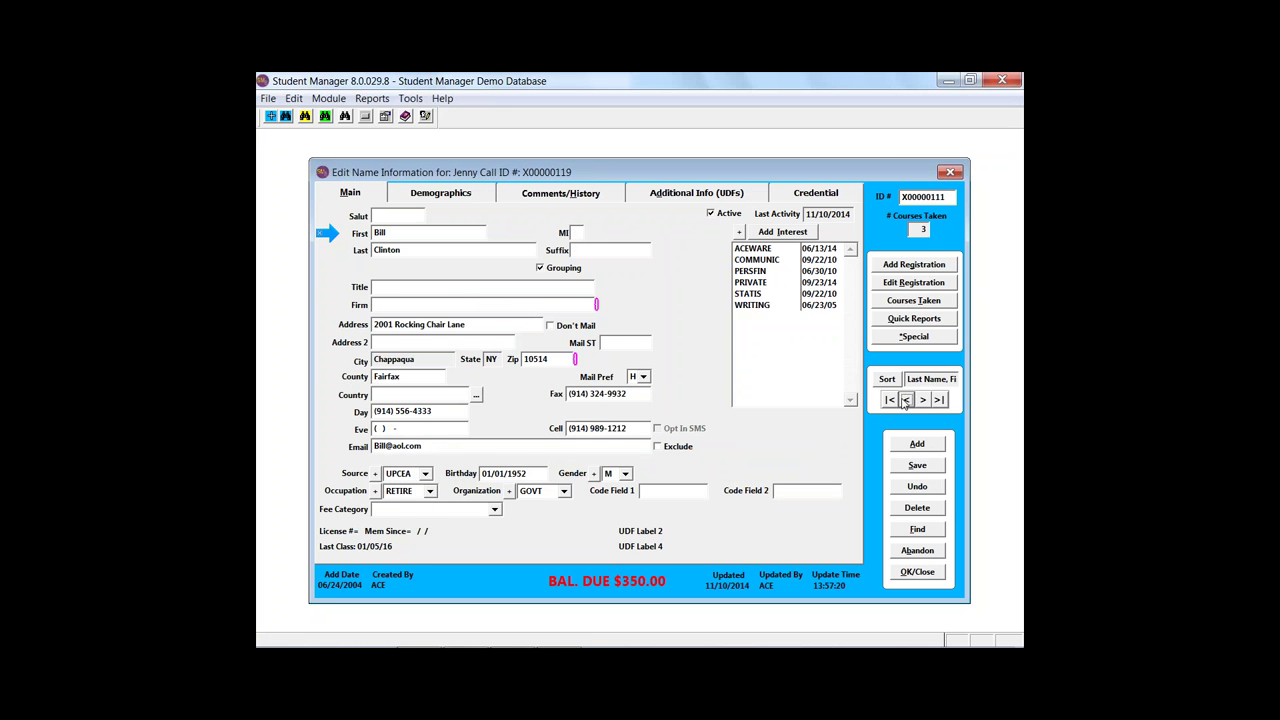
left_click(928, 301)
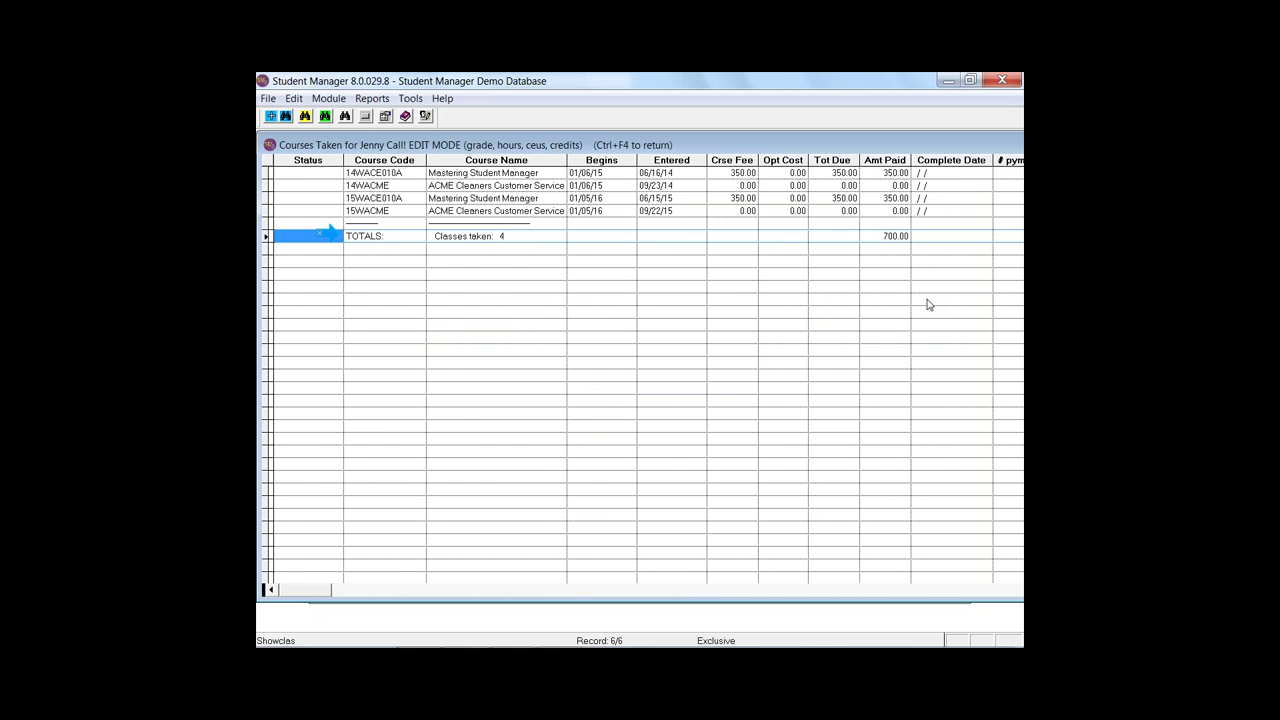
key("ctrl+F4")
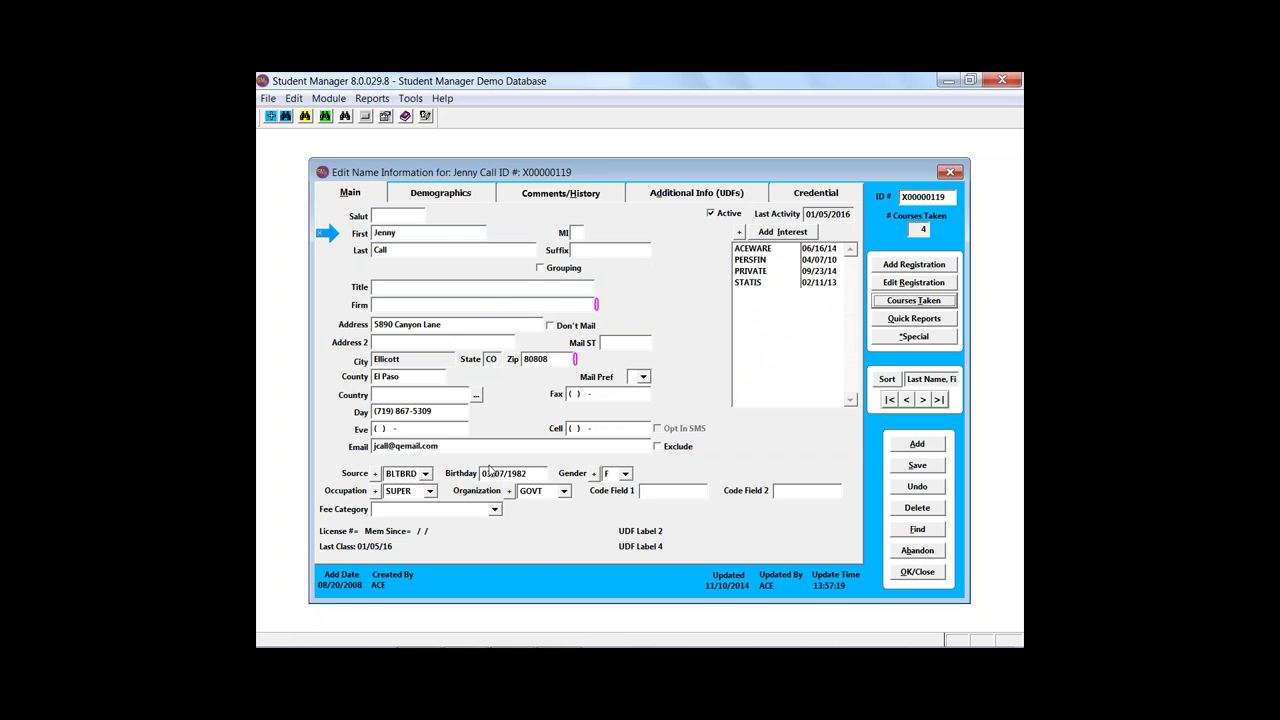
Step: Assign Staff Fee as the Fee Category of the person in Ellicott
left_click(494, 509)
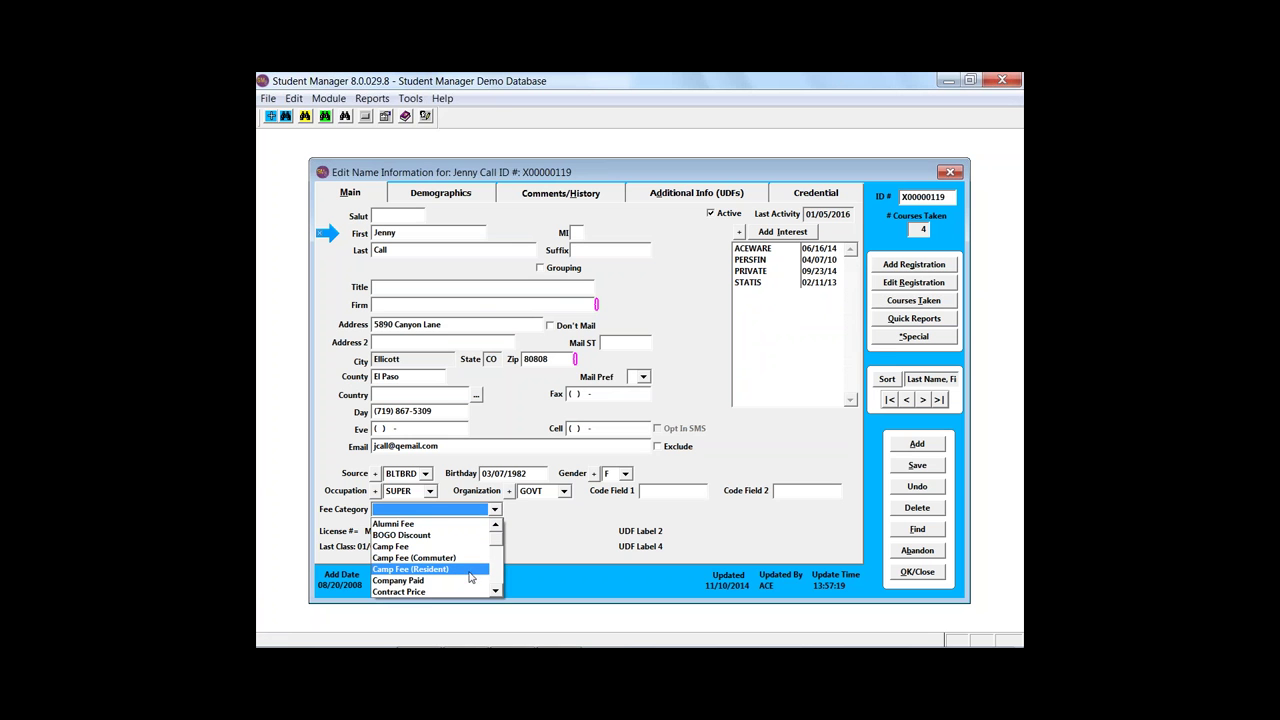
key("s")
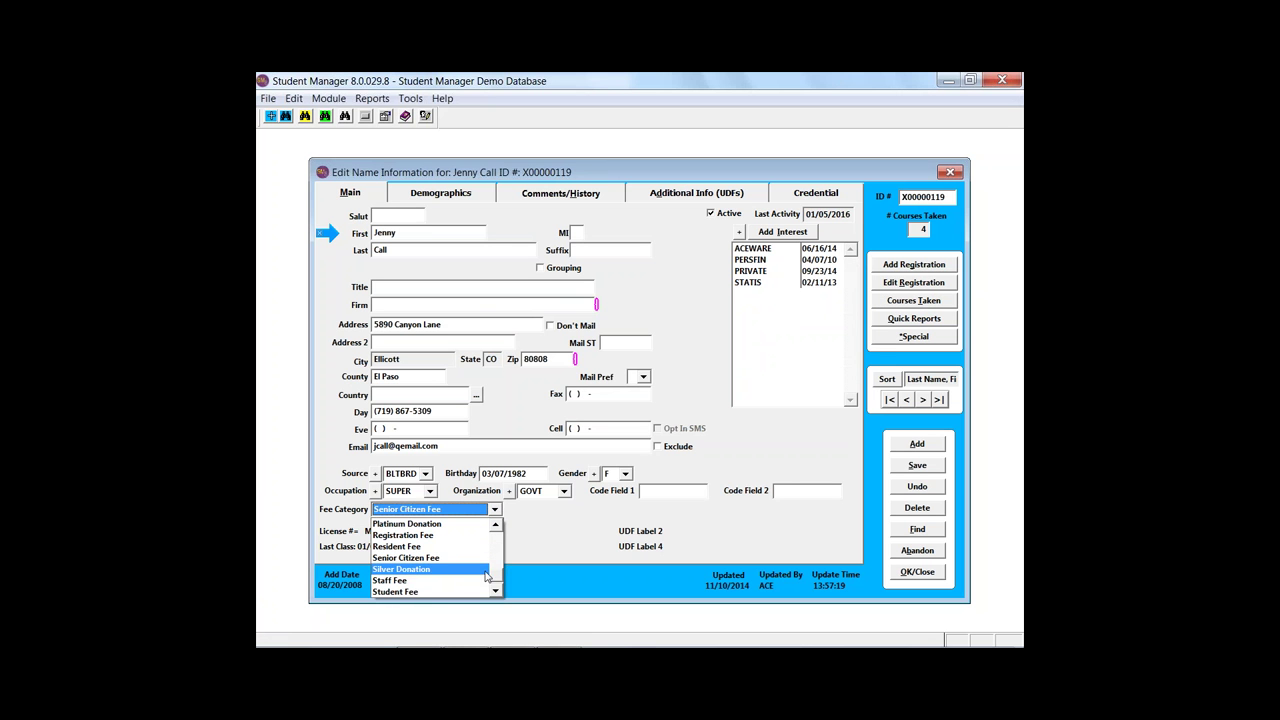
left_click(439, 581)
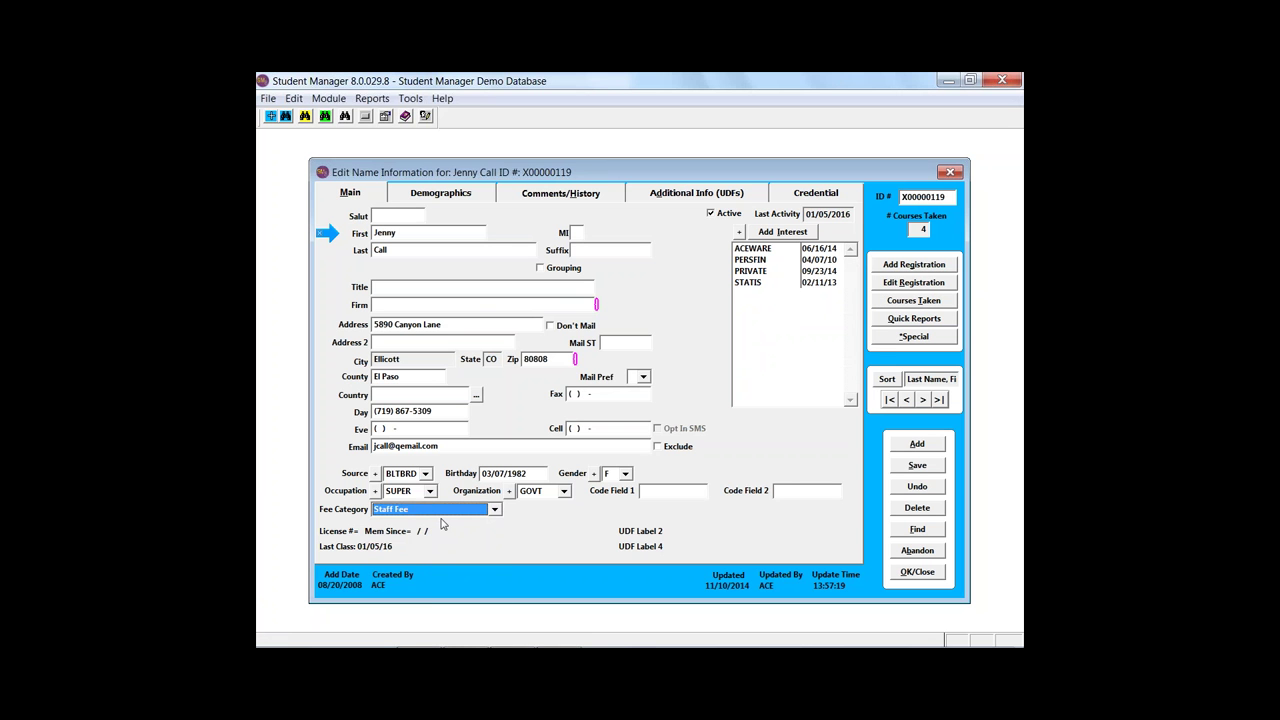
Step: Add a registration for this person in course 15FACE010A, Mastering Student Manager, even though the course has started
left_click(942, 268)
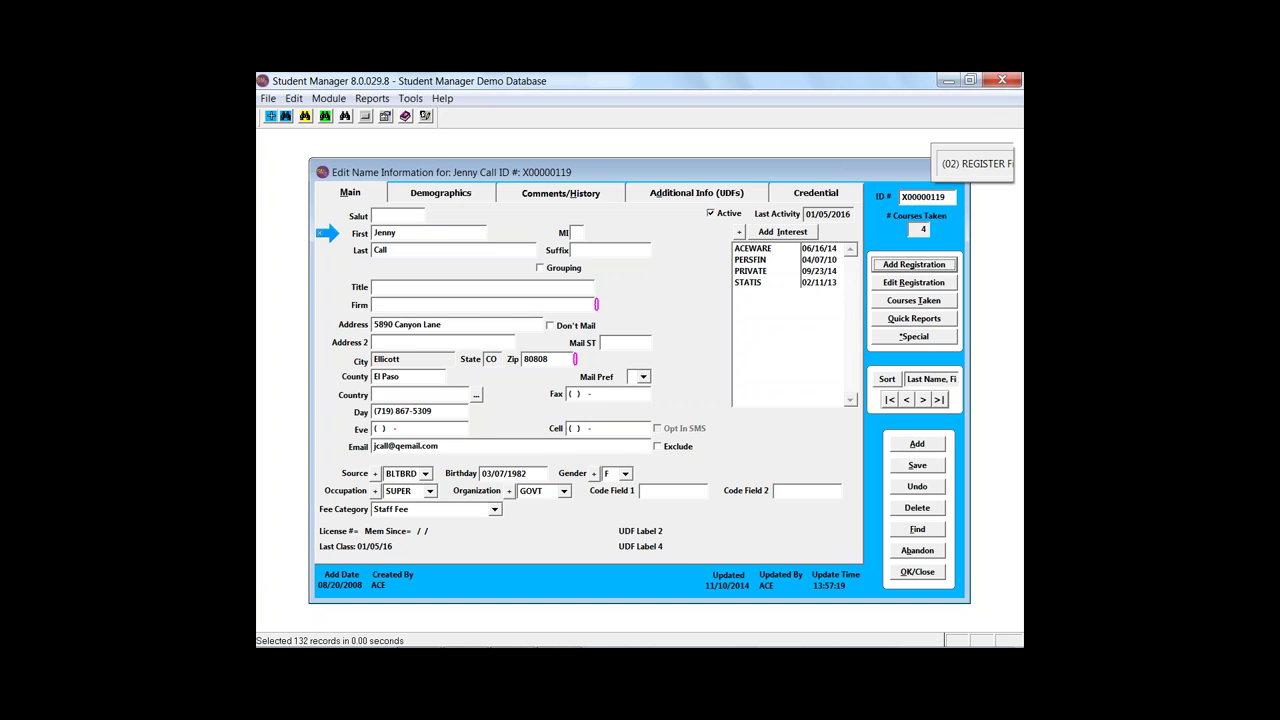
left_click(345, 259)
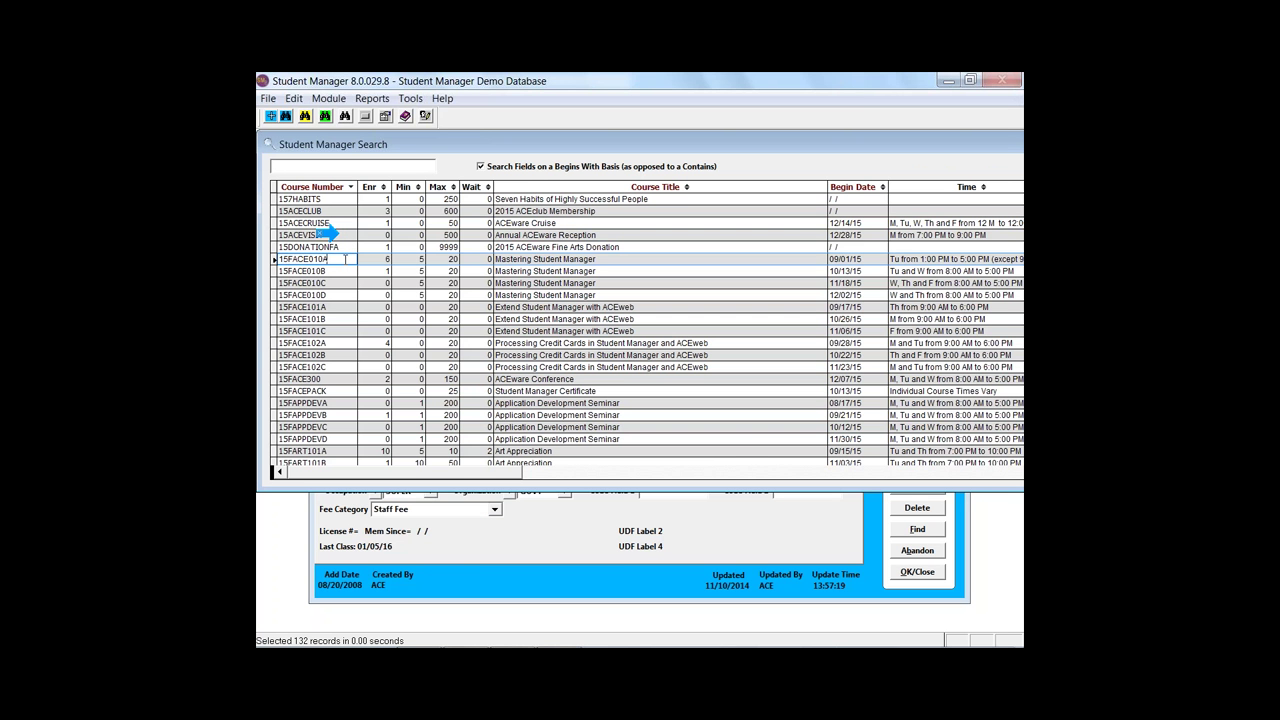
double_click(345, 259)
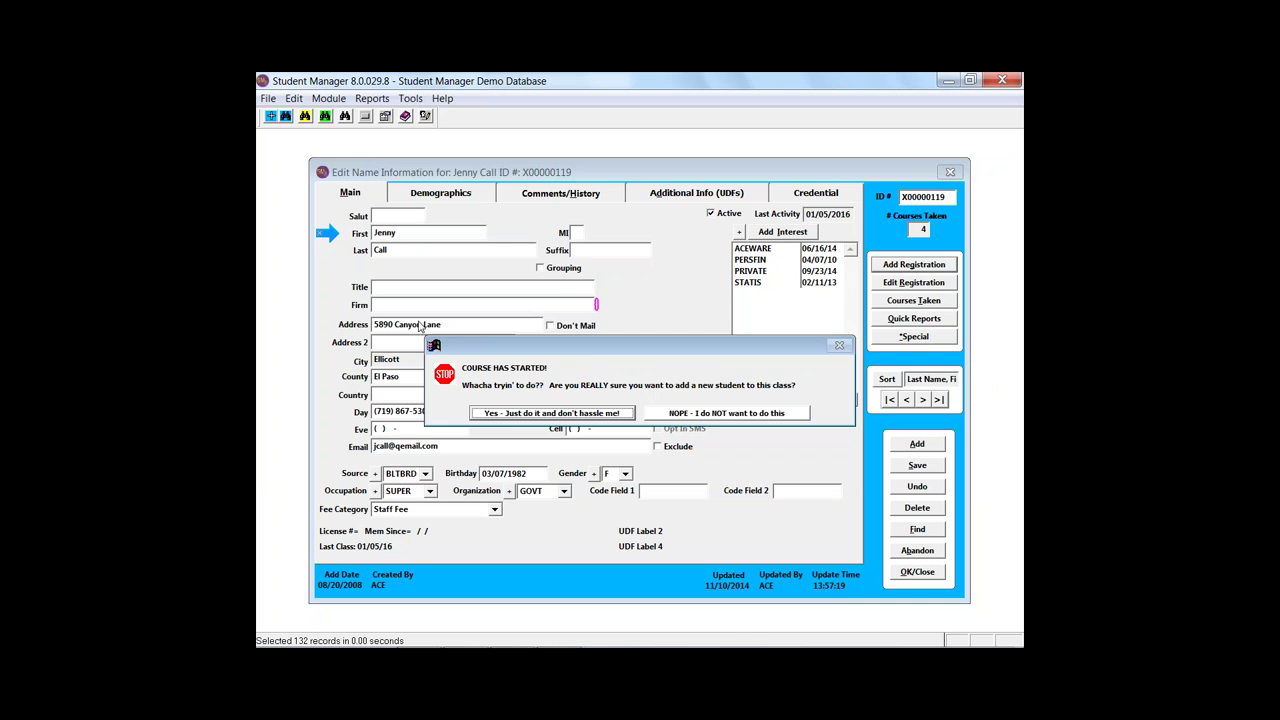
left_click(512, 412)
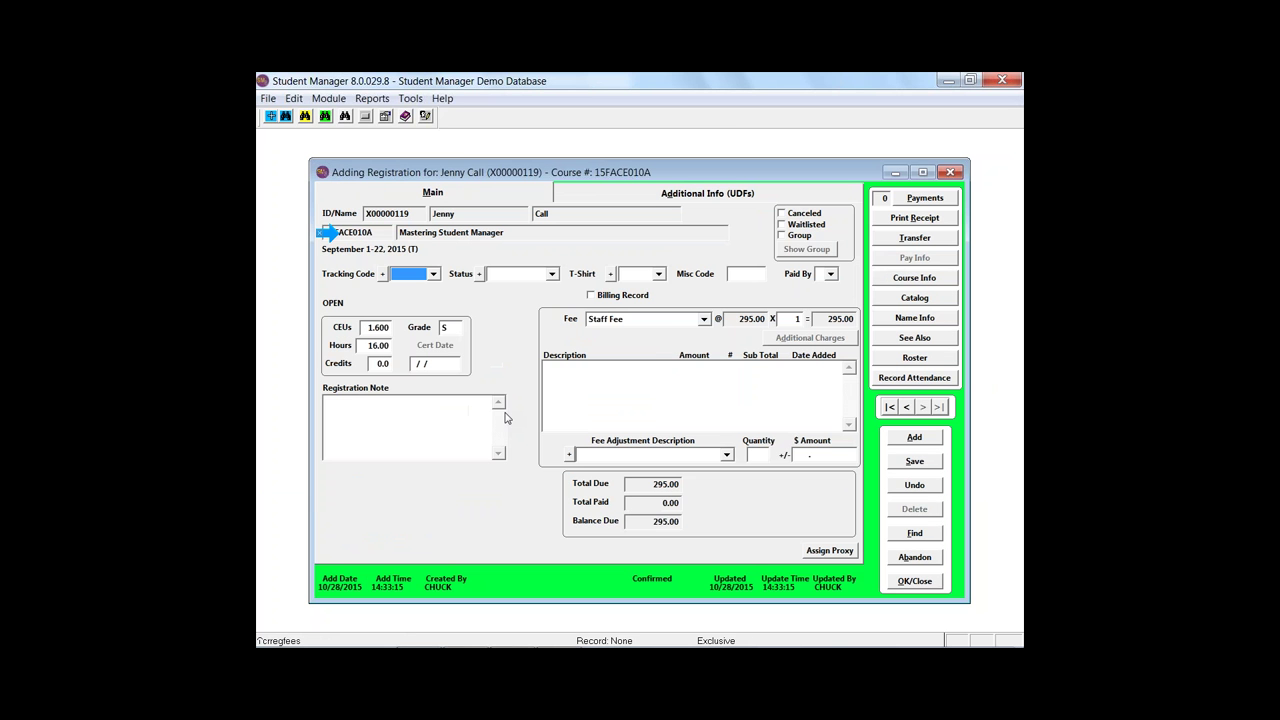
Step: Choose Staff Fee as the registration's fee, and save and close both the registration and the name record
left_click(704, 319)
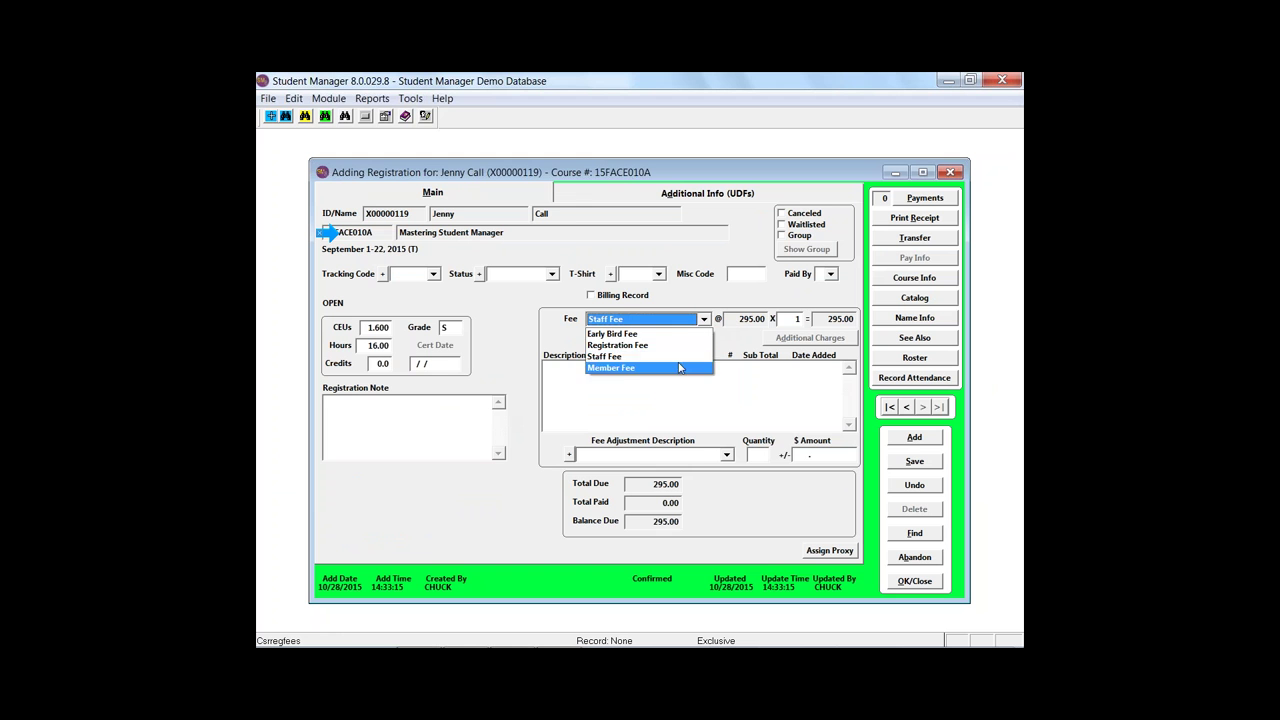
left_click(679, 357)
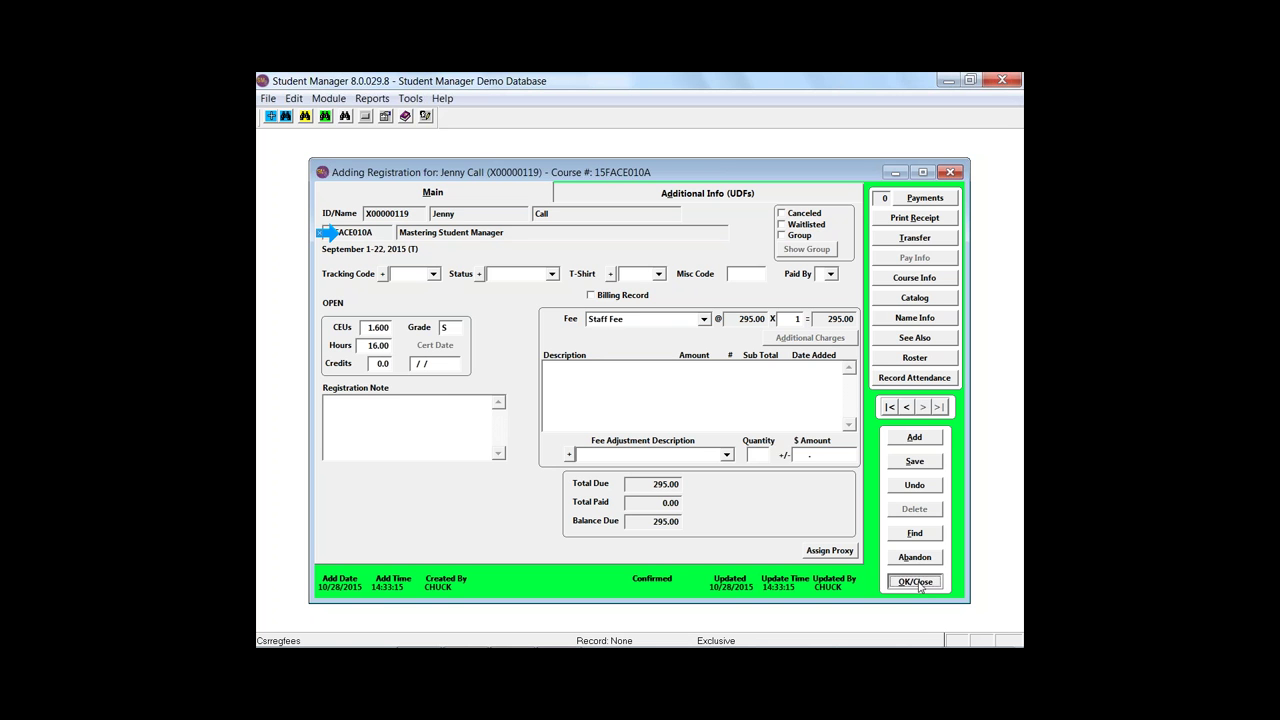
left_click(915, 582)
left_click(917, 572)
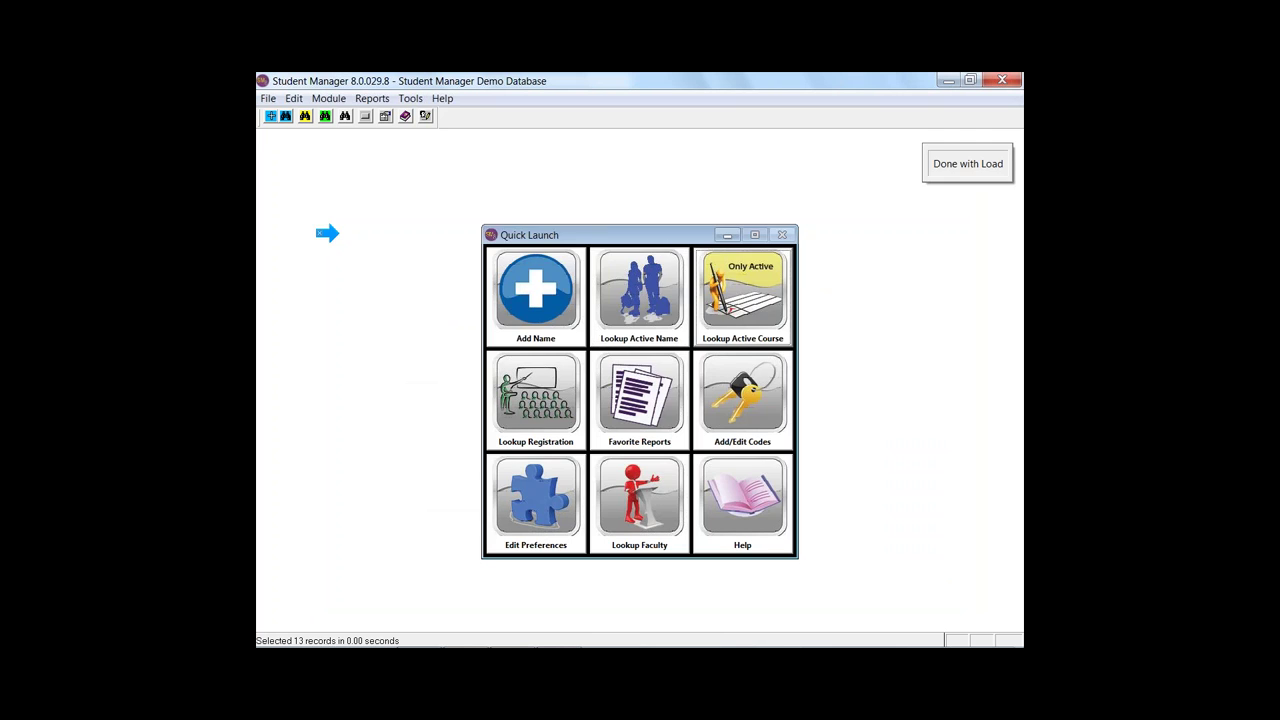
Step: Look up the active courses, open 15FACE010D, and select ACE010 as its catalog code from the catalog search
left_click(757, 289)
double_click(415, 298)
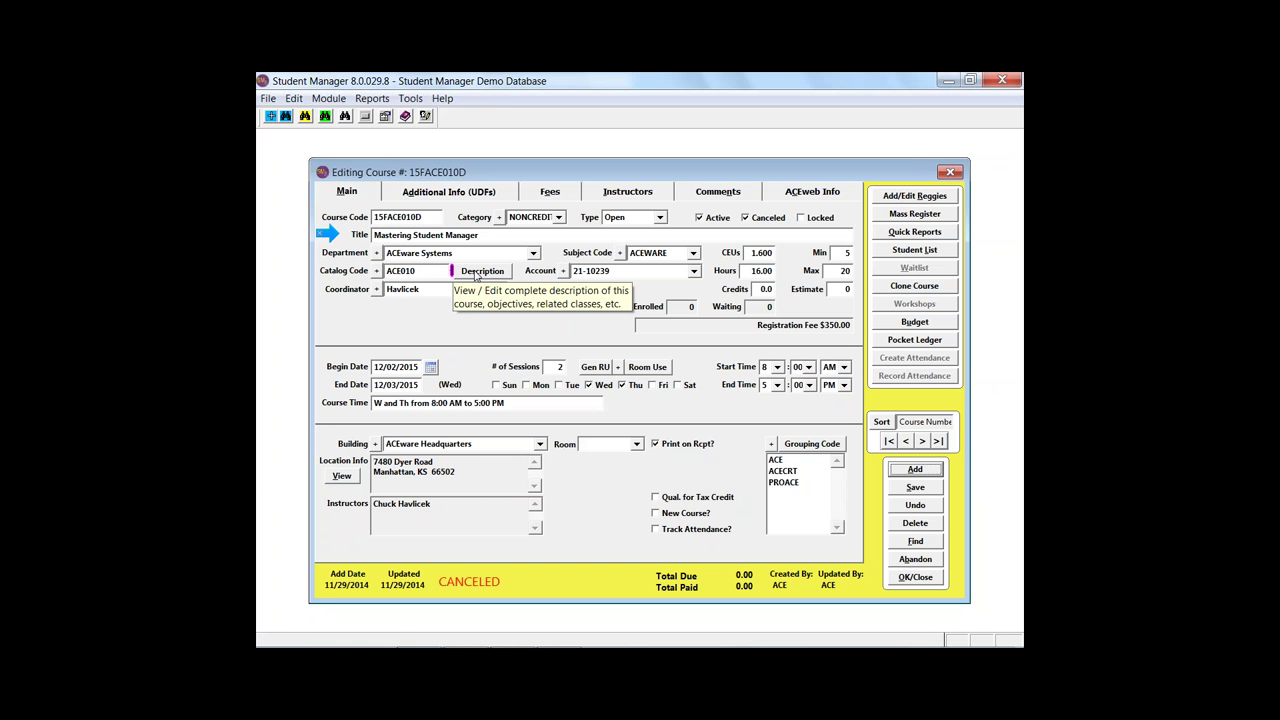
right_click(426, 271)
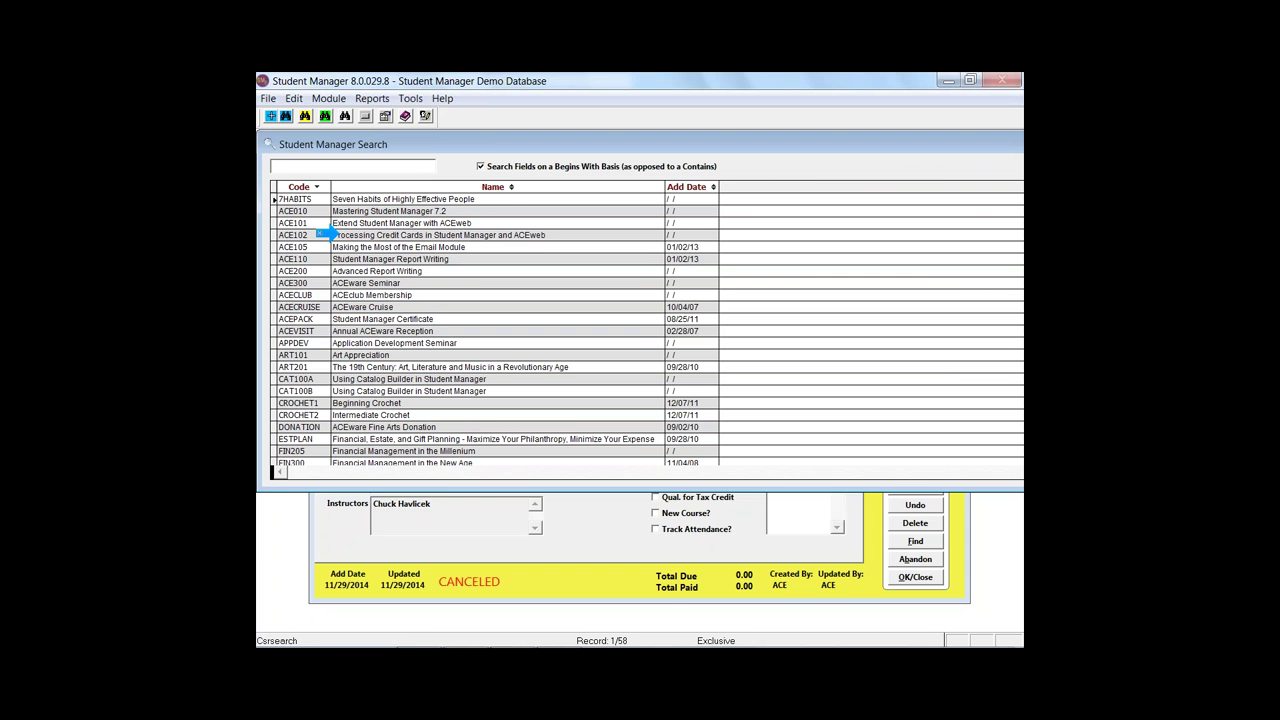
left_click(313, 211)
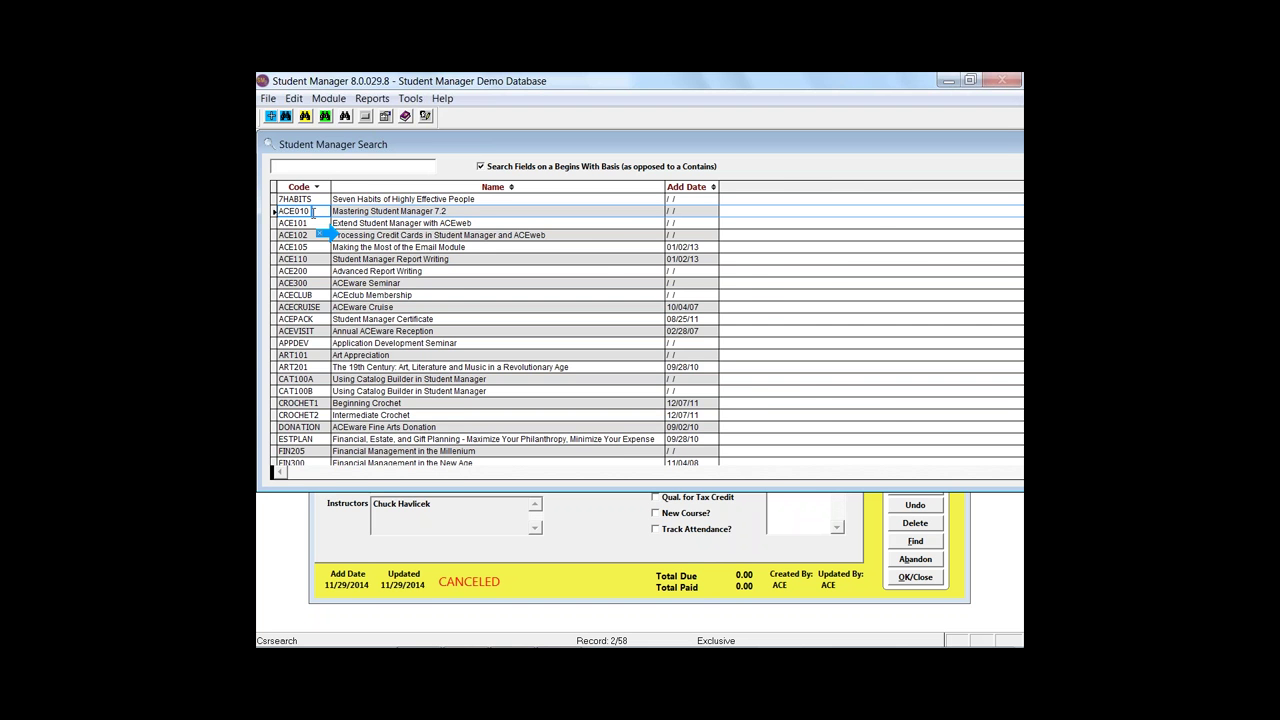
double_click(313, 211)
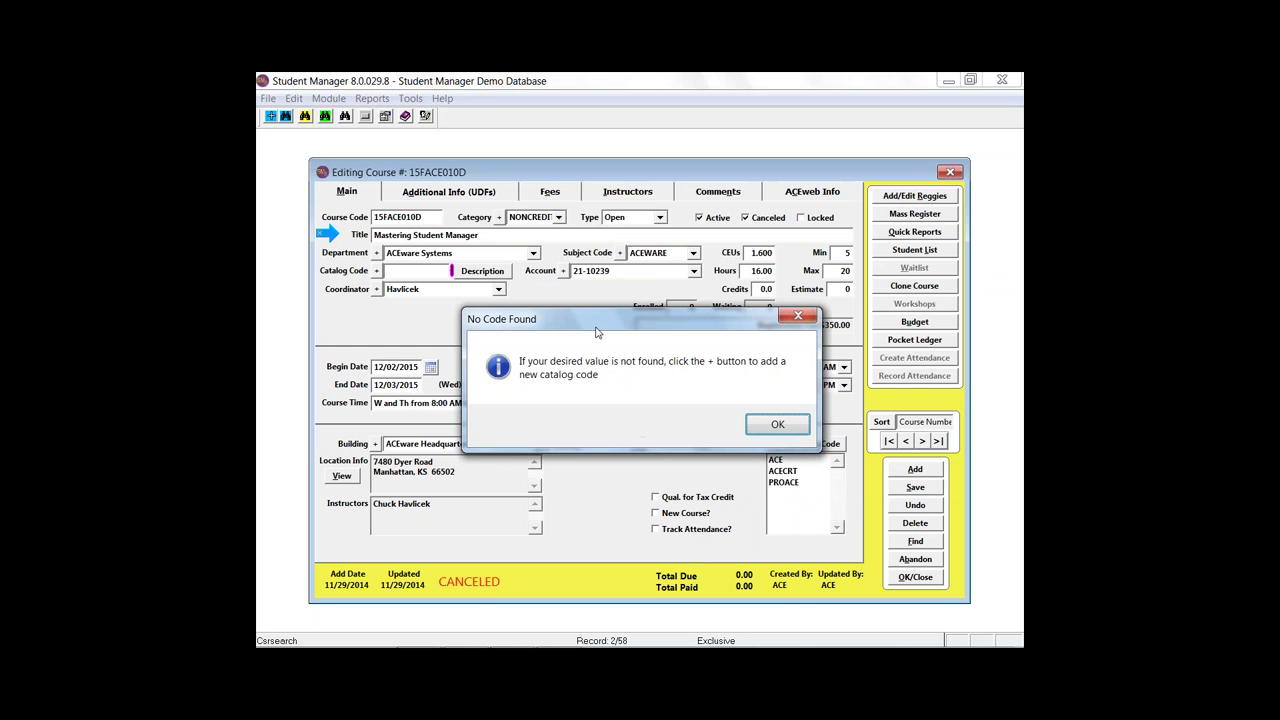
left_click(775, 424)
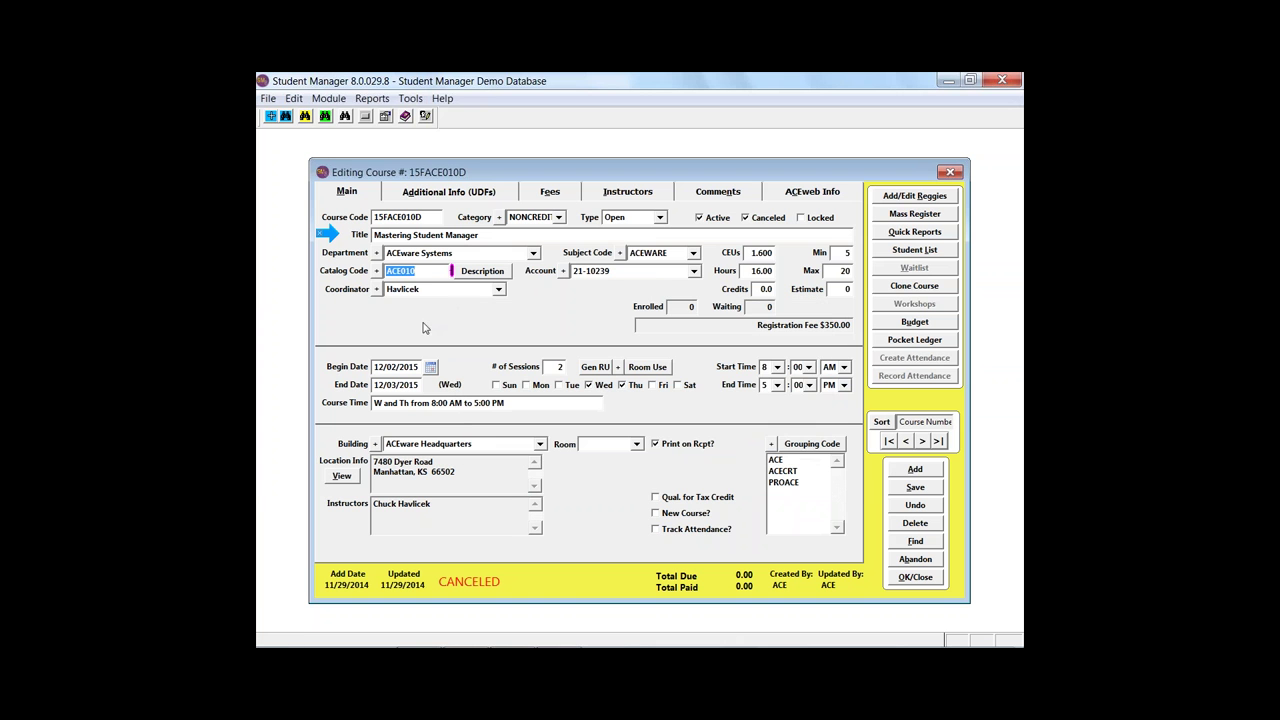
Step: Open the ACE010 catalog description and review its main description, benefits and materials, and contact information
left_click(432, 272)
left_click(483, 272)
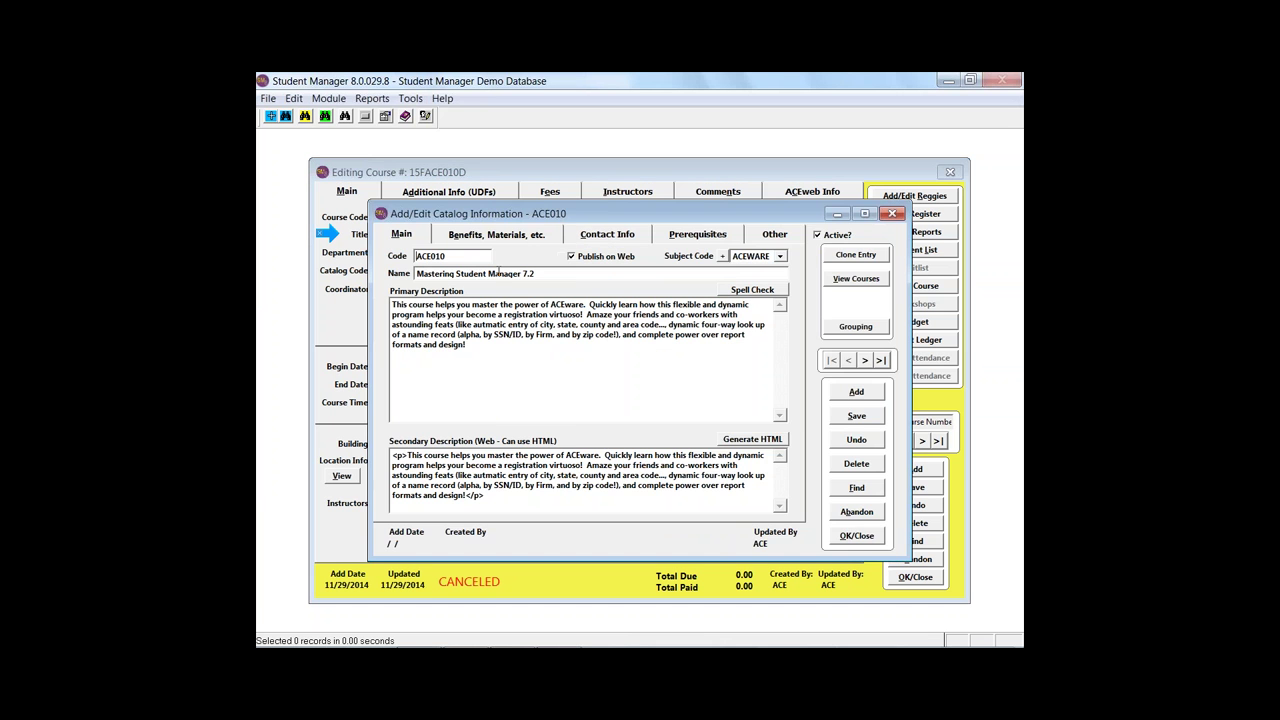
left_click_drag(563, 213, 698, 158)
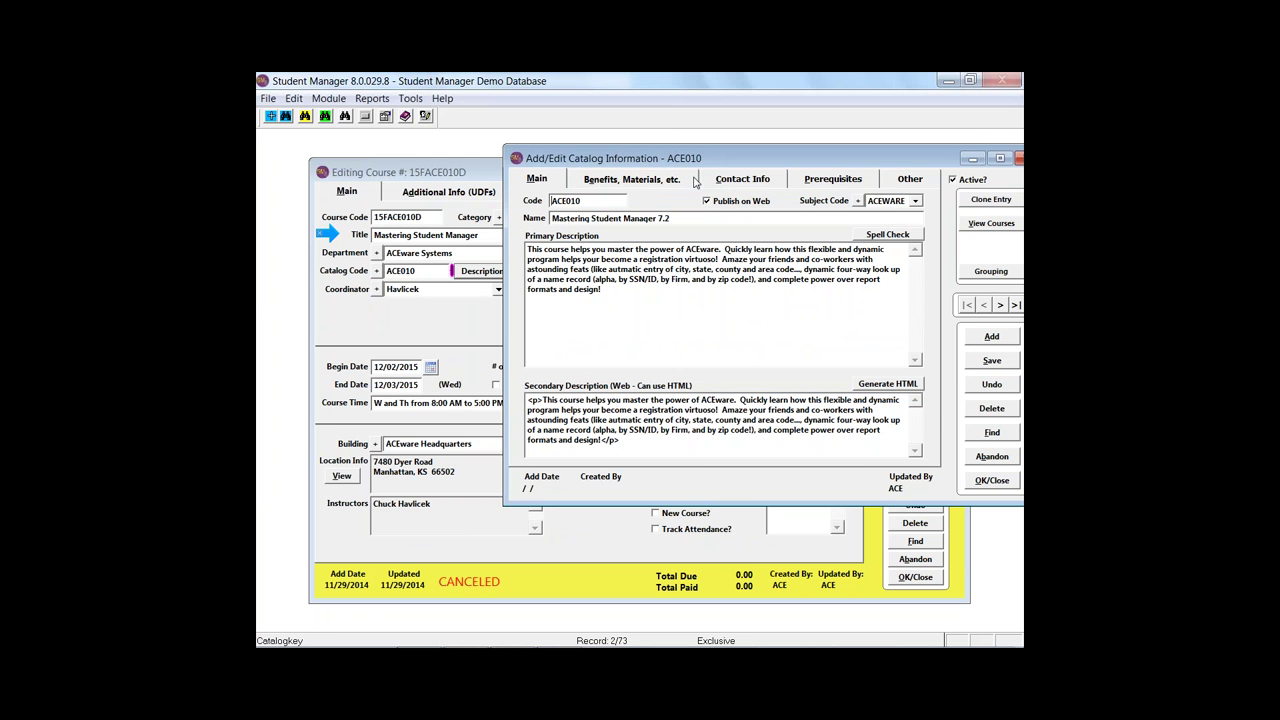
left_click(683, 180)
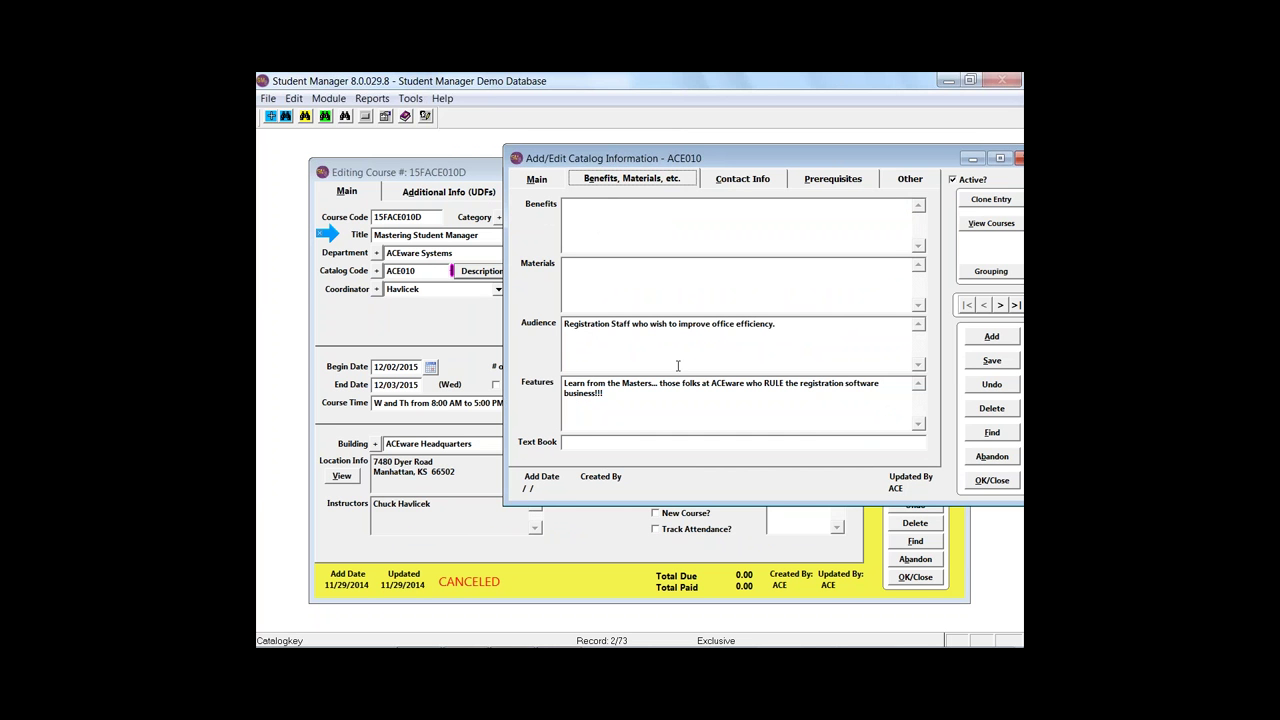
left_click(752, 183)
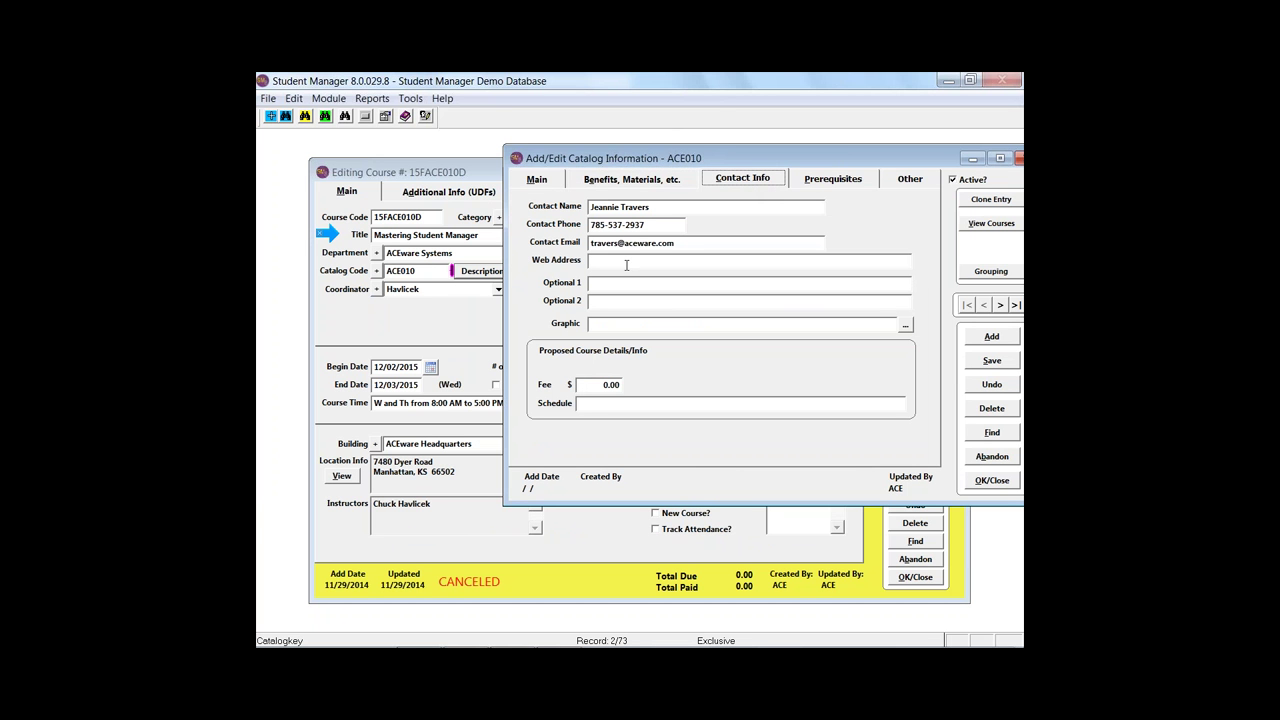
Step: Examine the prerequisites, related and follow-up courses of catalog entry ACE010, return to its main description and close the entry
left_click(836, 180)
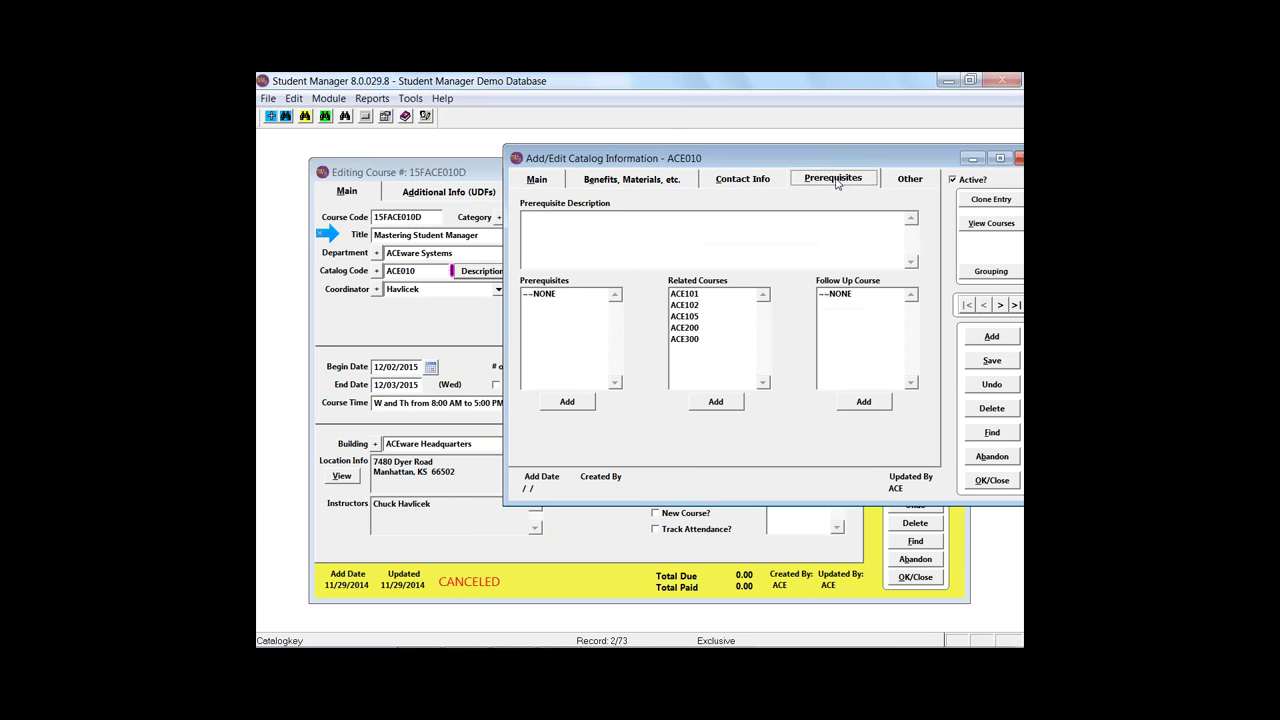
left_click_drag(837, 166, 786, 185)
mouse_move(519, 347)
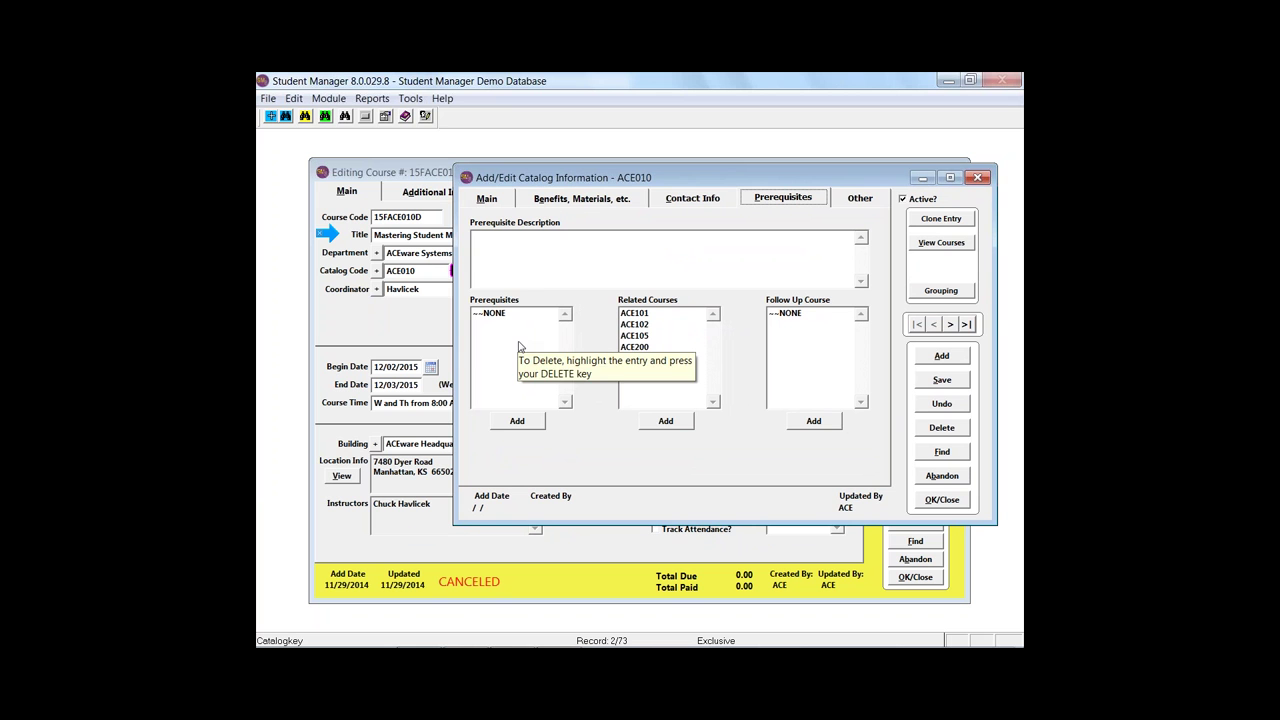
mouse_move(652, 357)
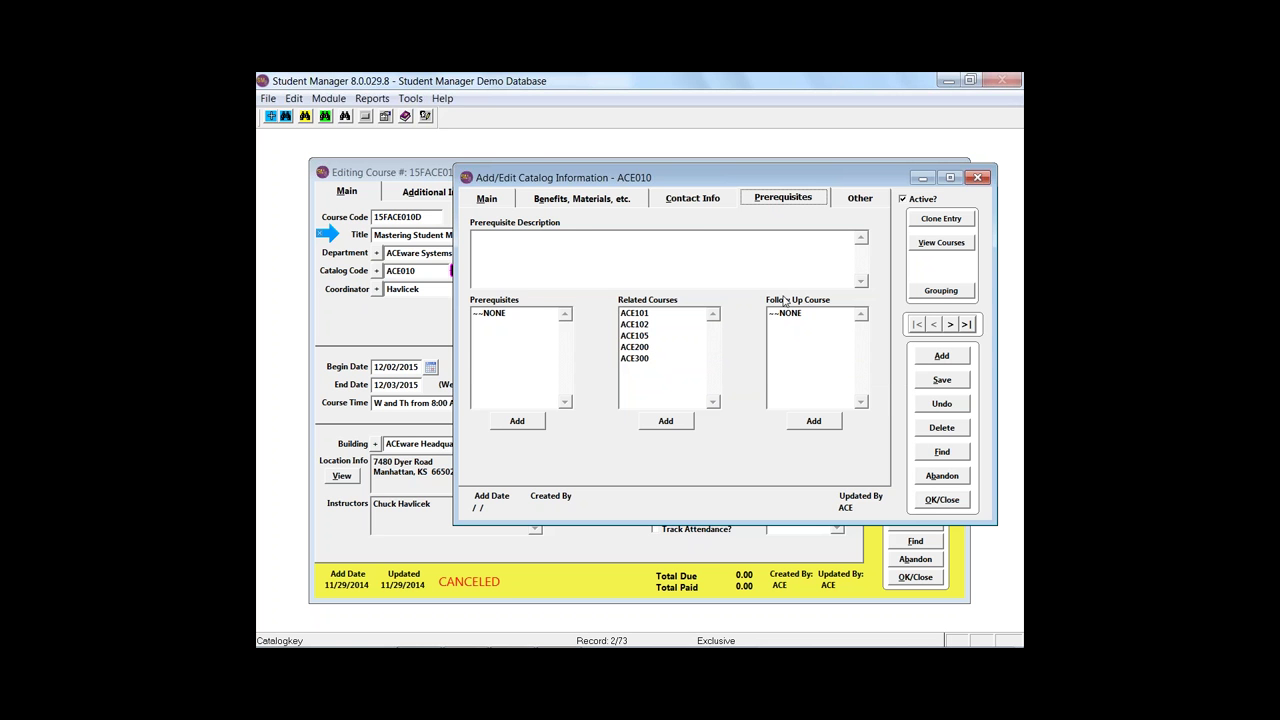
left_click(505, 204)
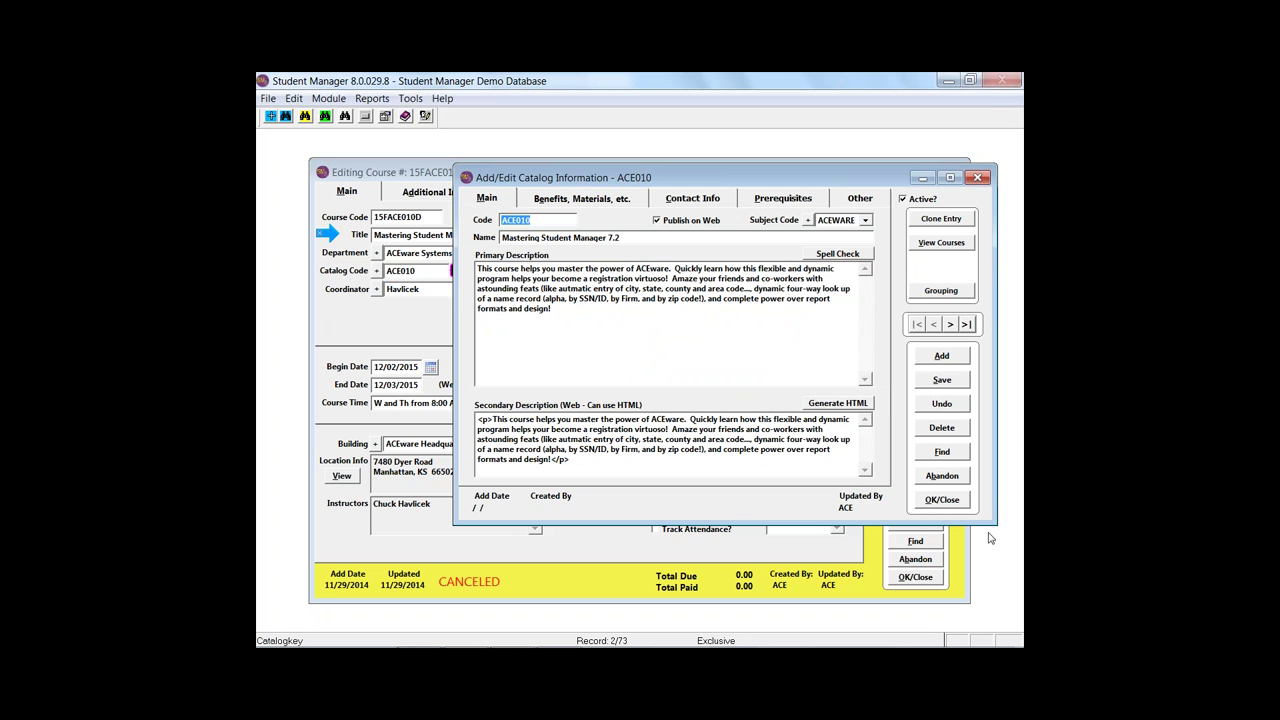
left_click(942, 500)
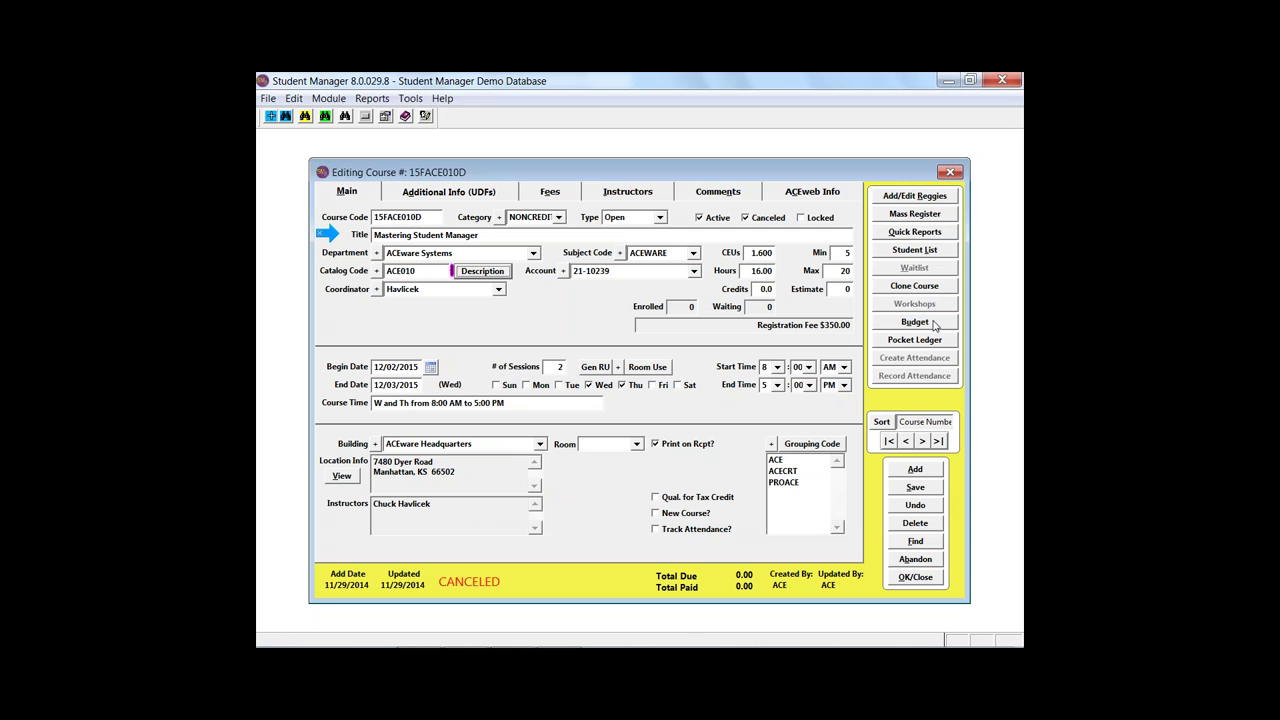
Step: Go back three course records to 15FACE010A
left_click(906, 441)
left_click(906, 441)
left_click(906, 441)
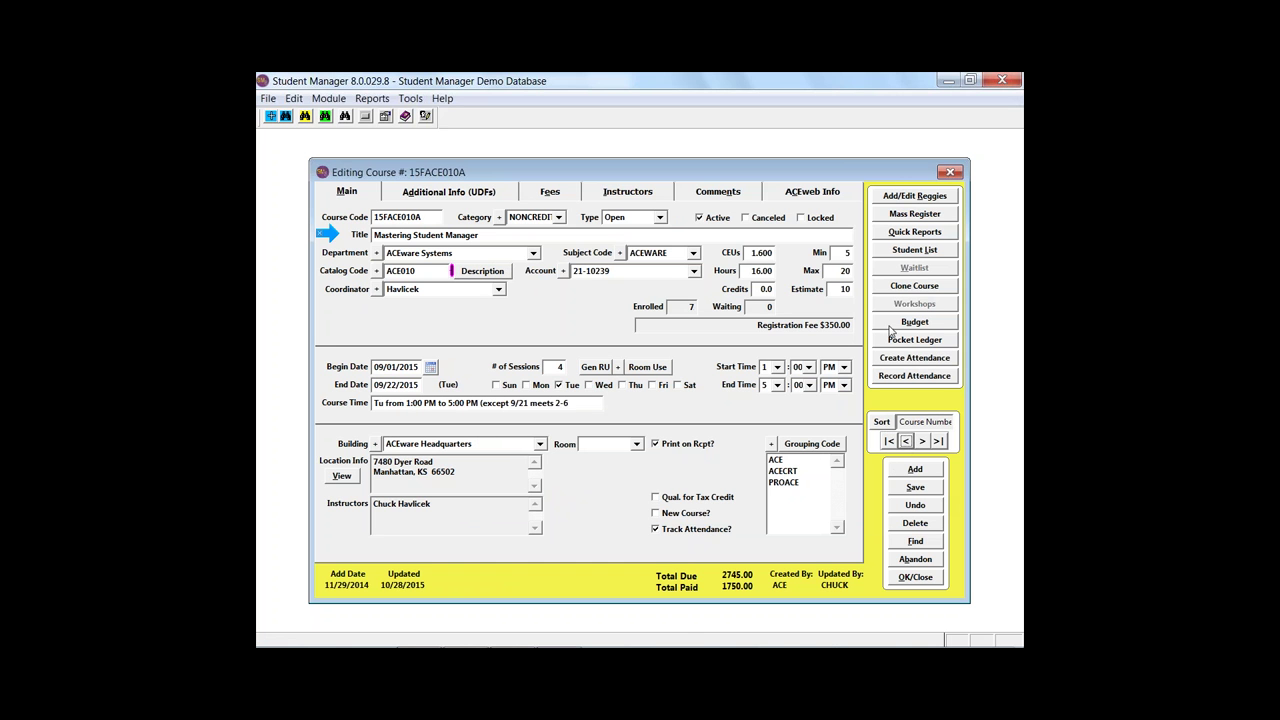
Step: Switch from the course's ACEweb settings to its status page in Internet Explorer, and review the linked ACEware Headquarters location and instructor pages
left_click(836, 195)
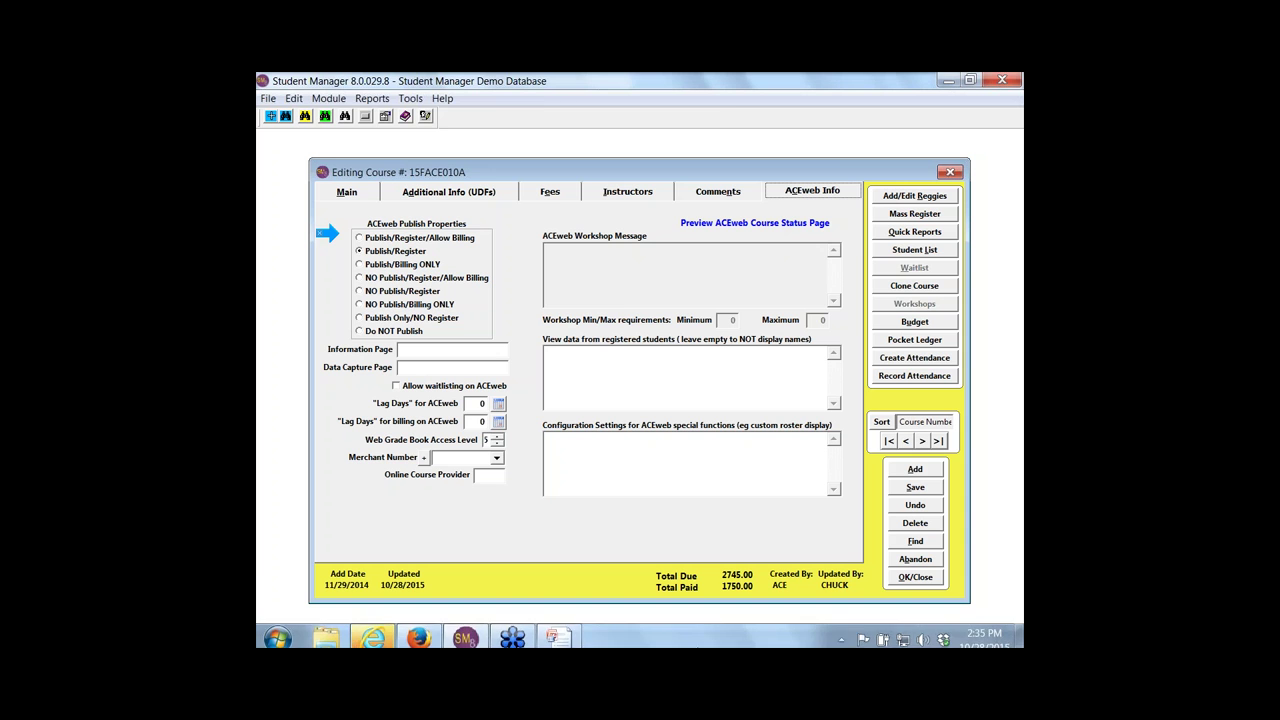
left_click(374, 631)
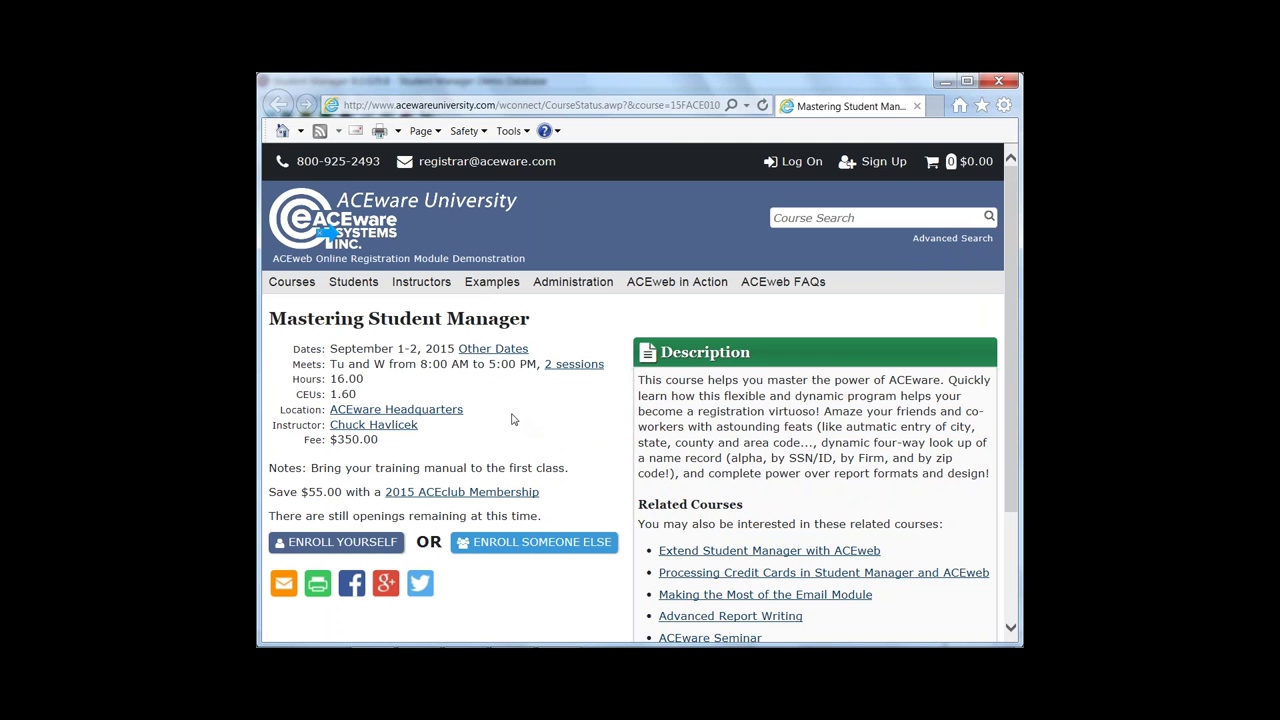
left_click(428, 412)
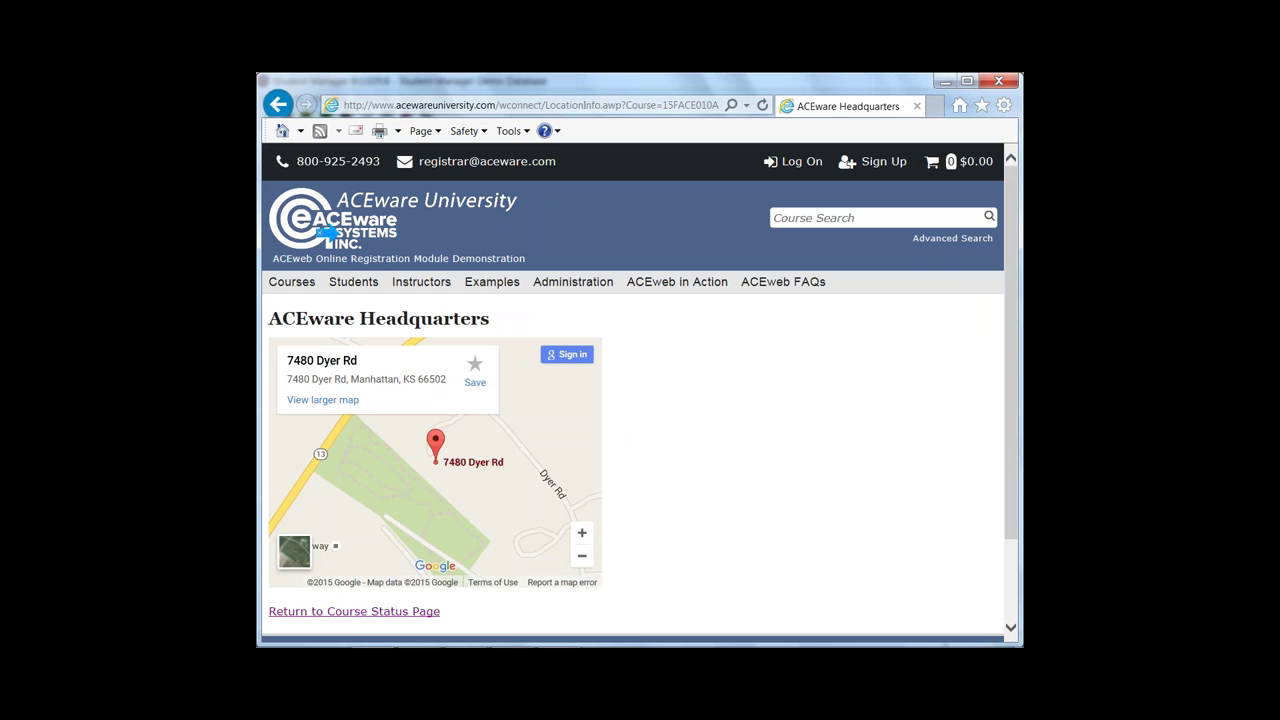
left_click(348, 612)
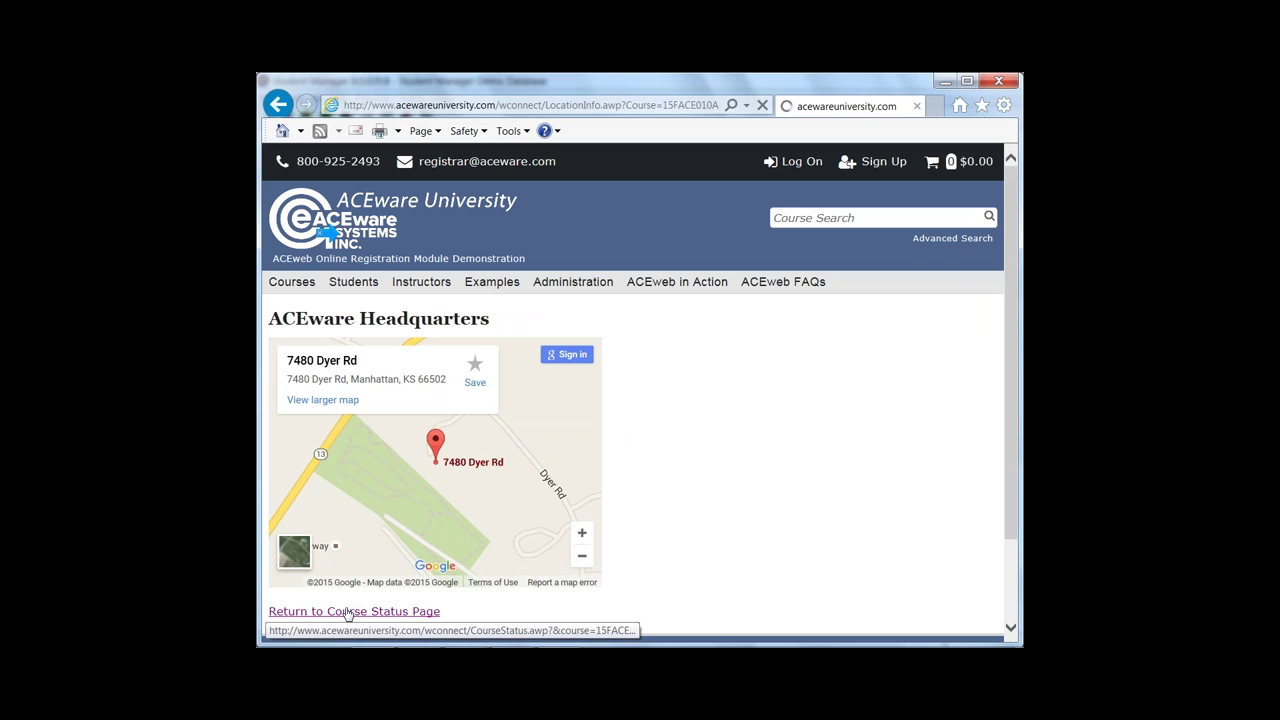
left_click(396, 430)
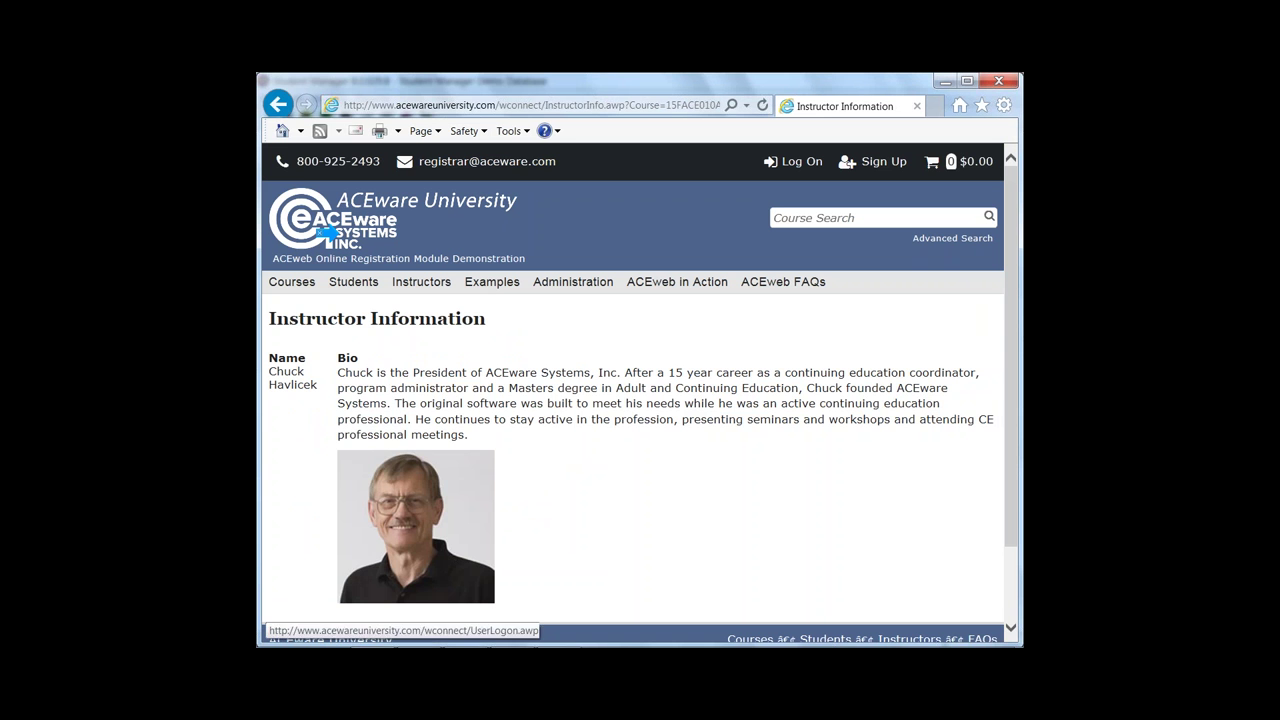
left_click(280, 104)
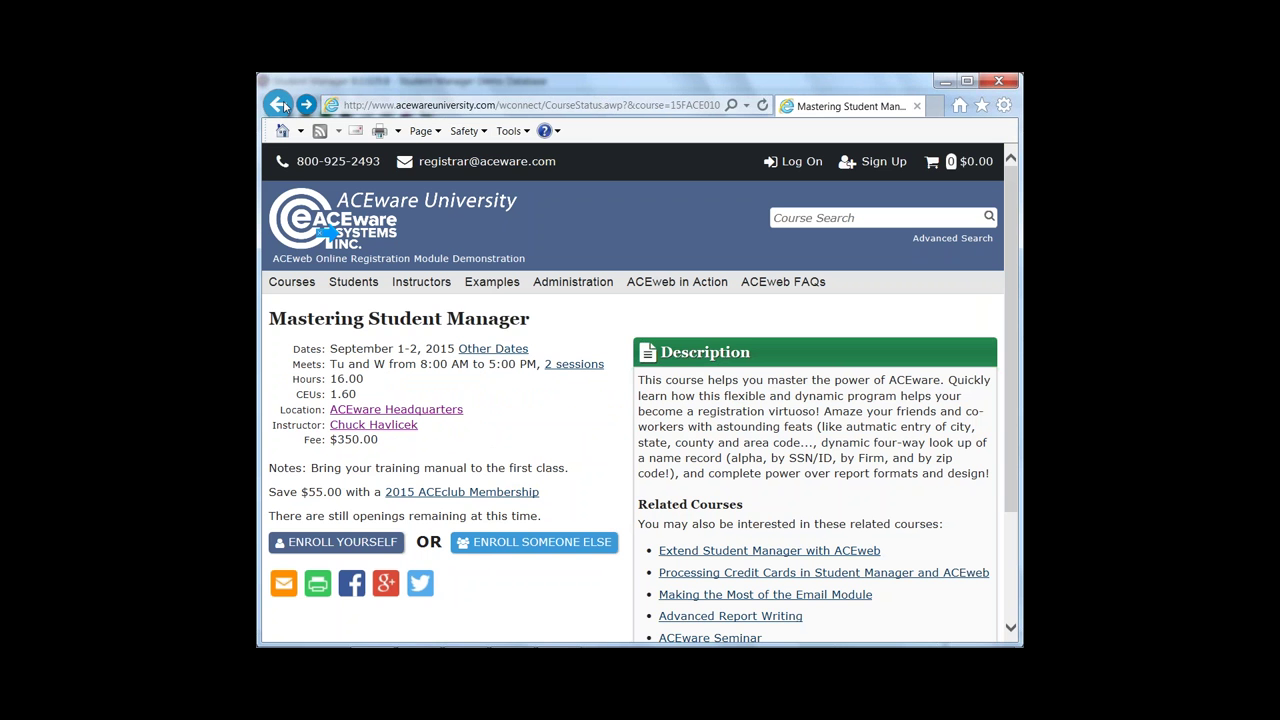
Step: Switch from the browser back to Student Manager and bring up the presentation's Questions slide
mouse_move(540, 640)
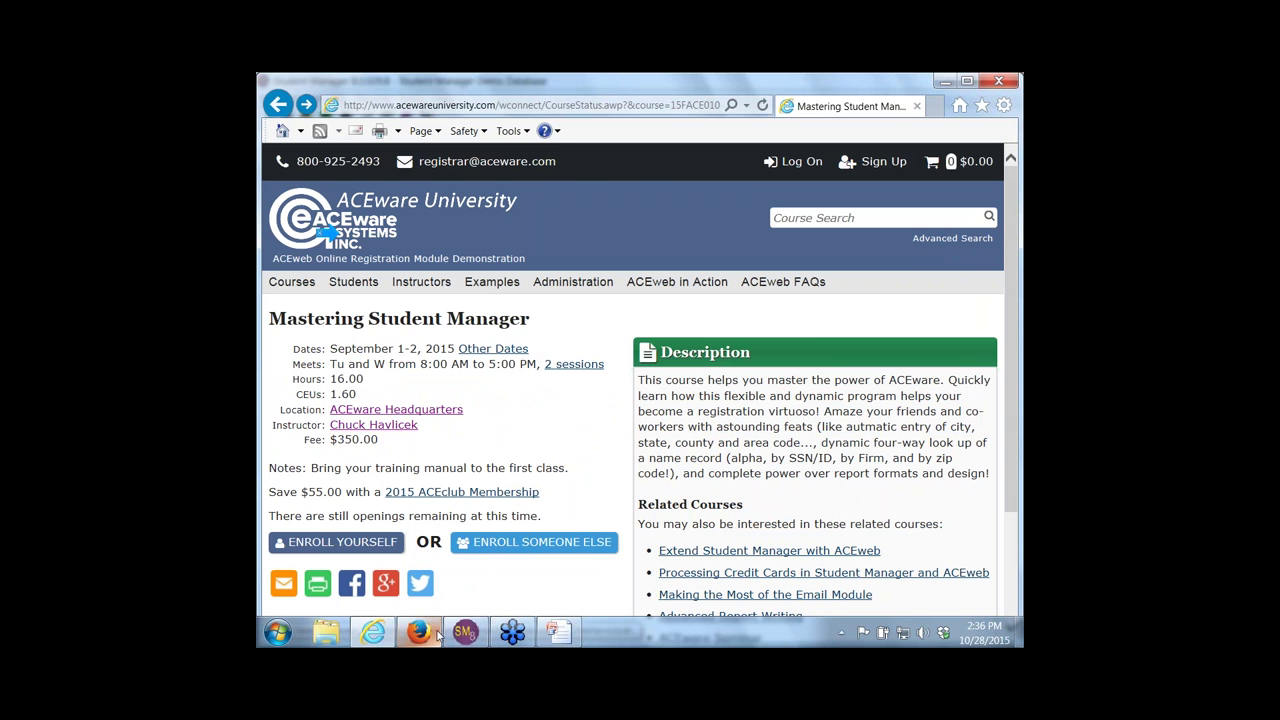
left_click(471, 636)
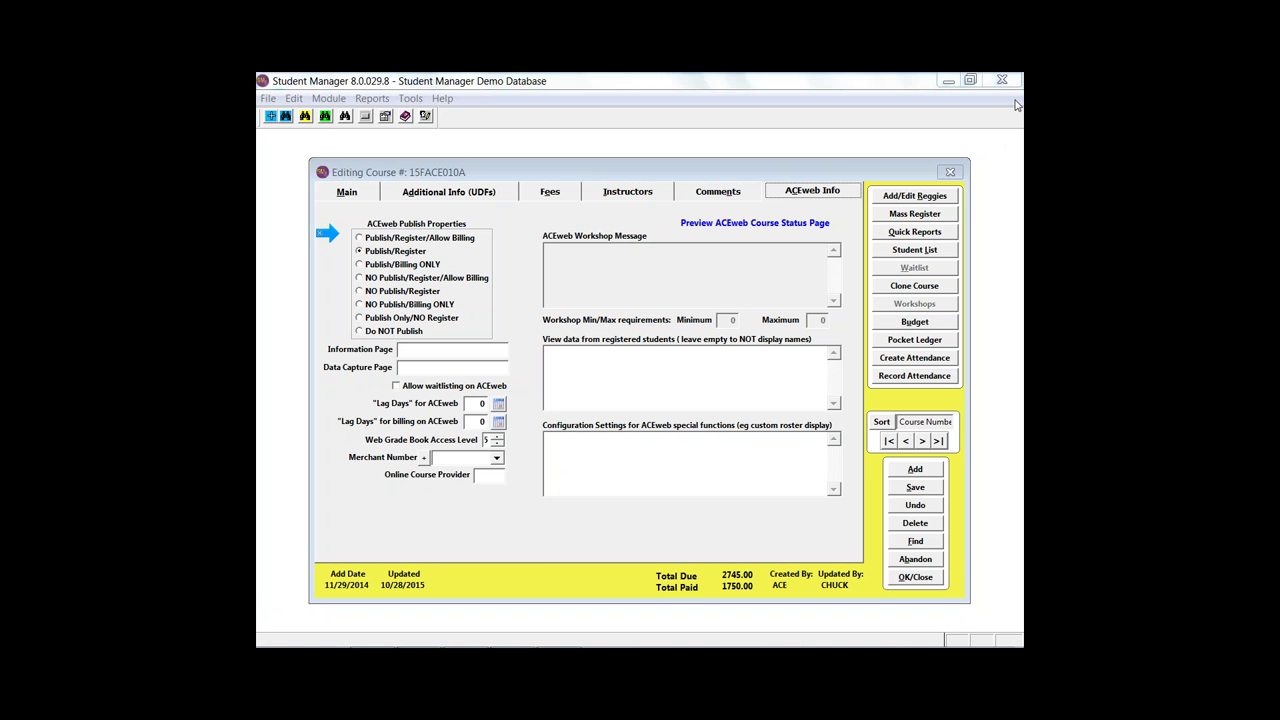
left_click(574, 634)
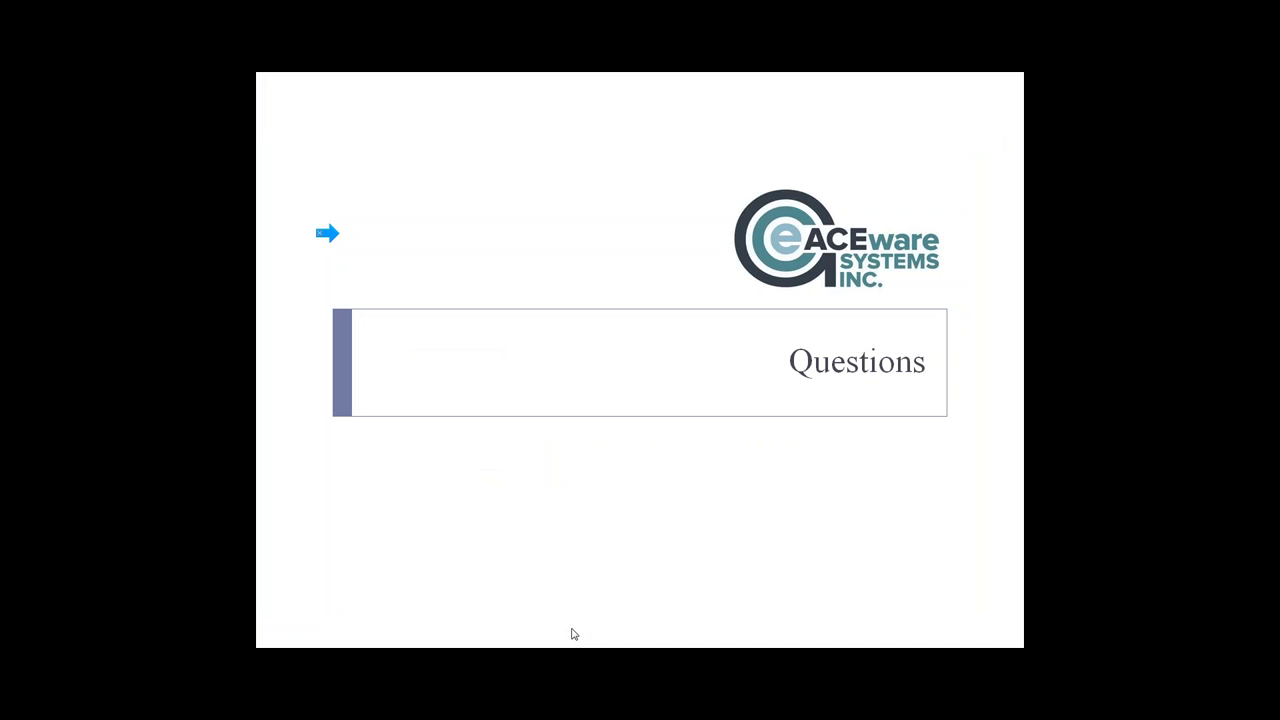